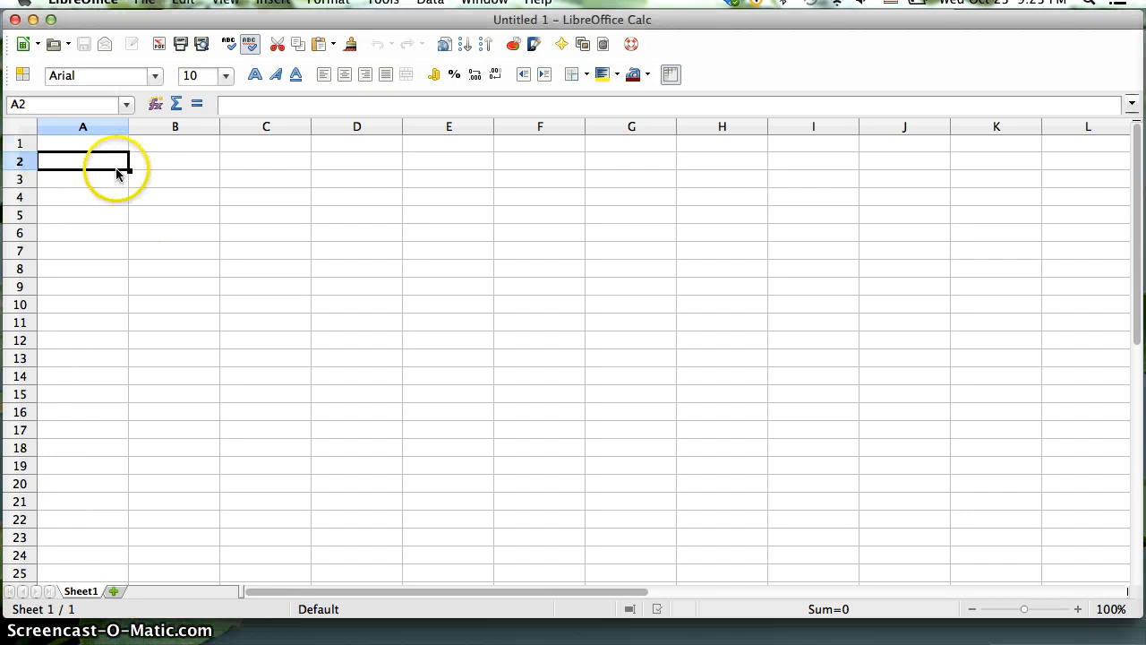
- Enter the value 9 in cell B2
left_click(167, 159)
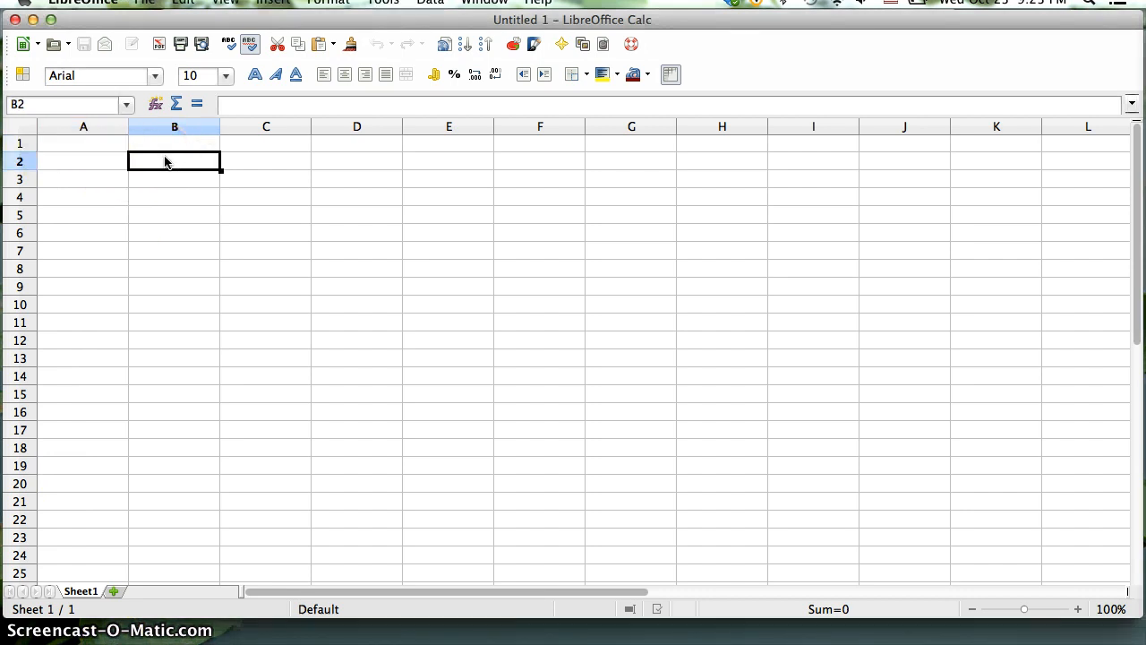
type("99")
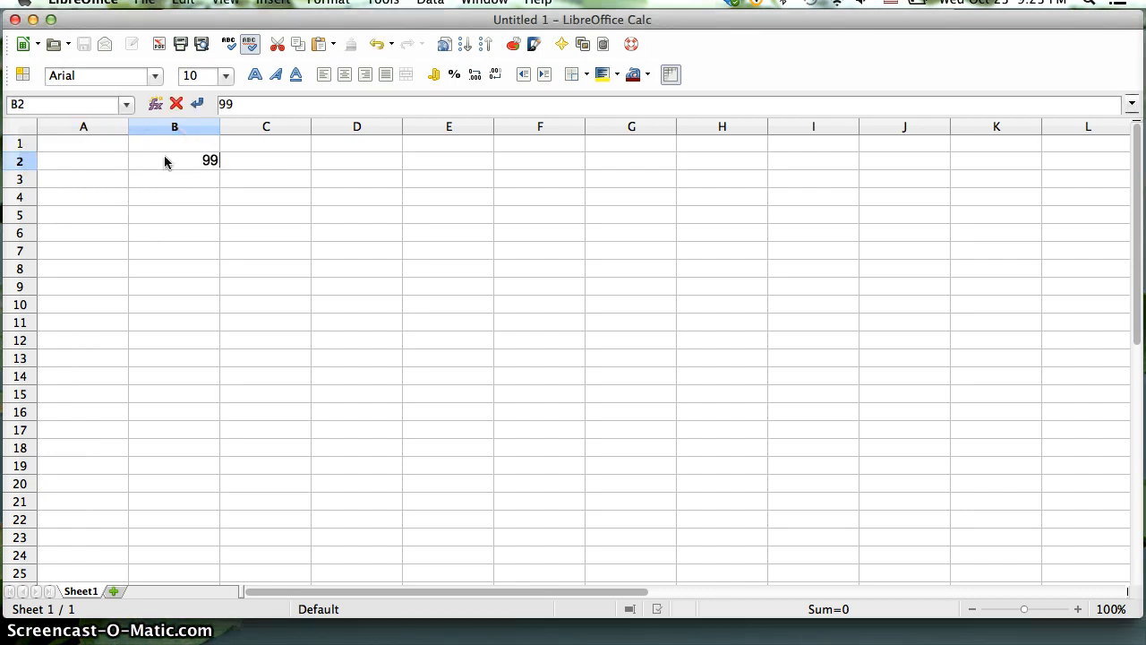
key("BackSpace")
key("Tab")
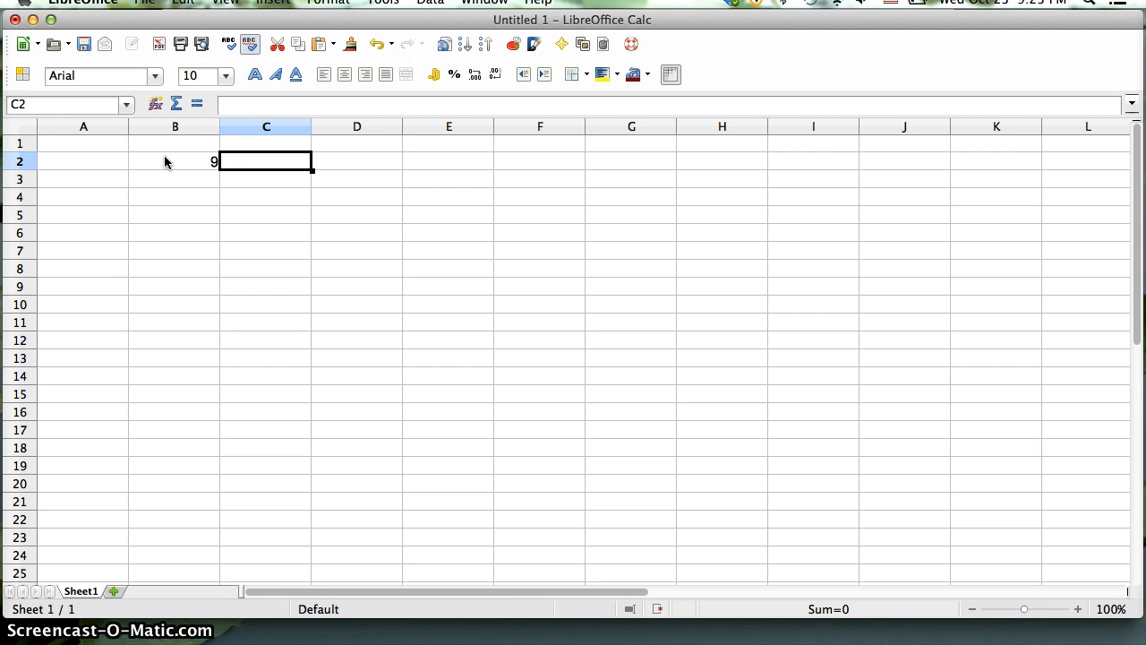
- Enter the absolute reference formula =$B$2 in cell C2
type("=")
left_click(168, 160)
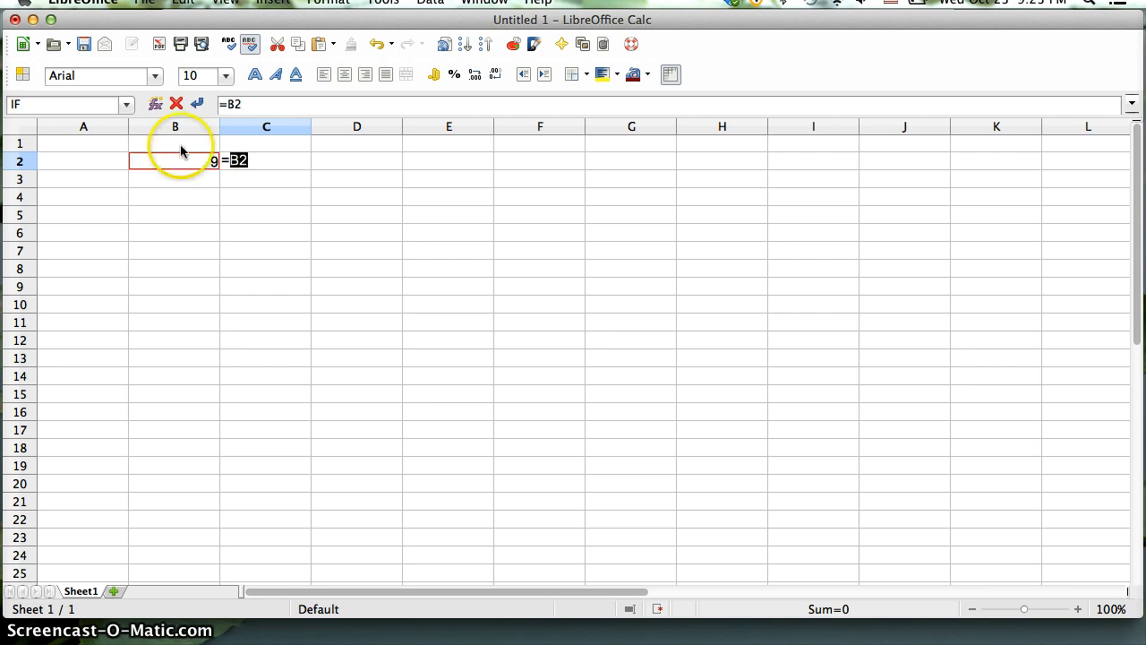
left_click(229, 105)
type("$")
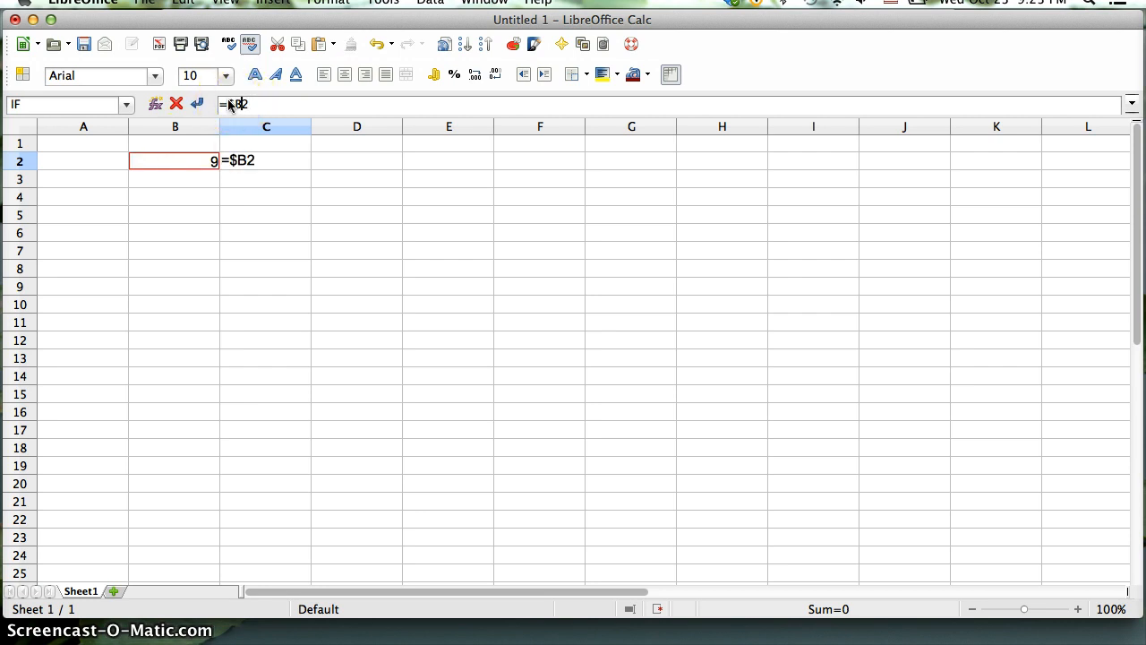
key("Right")
type("$")
key("Return")
- Copy the formula from cell C2 into cell C3
key("Up")
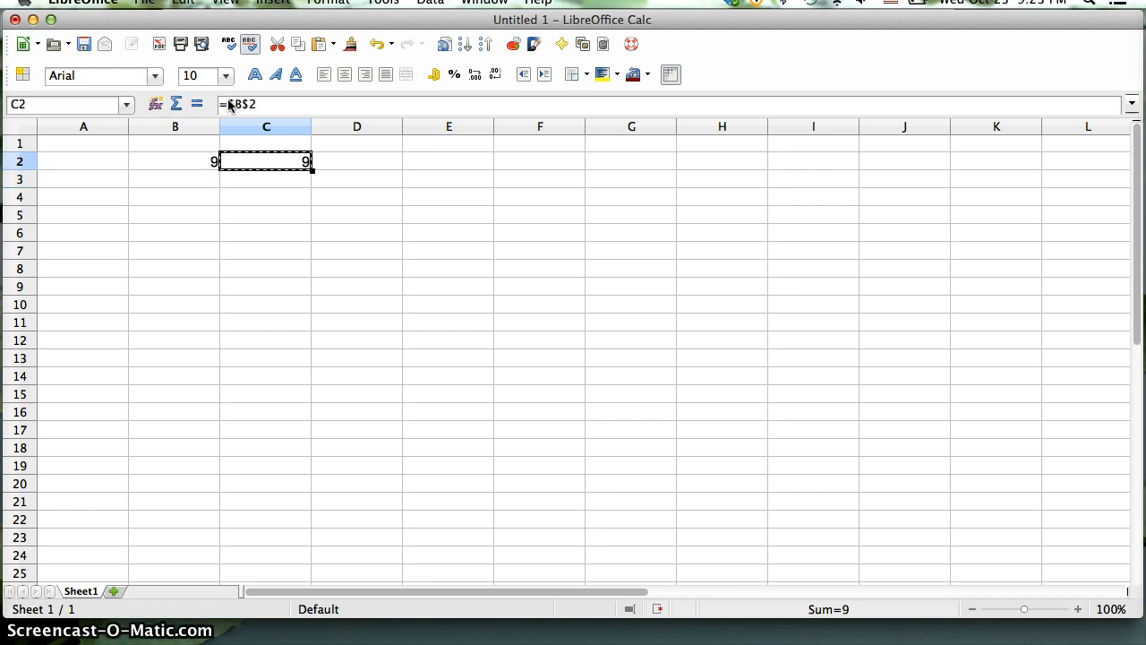
key("Down")
type("9")
key("Down")
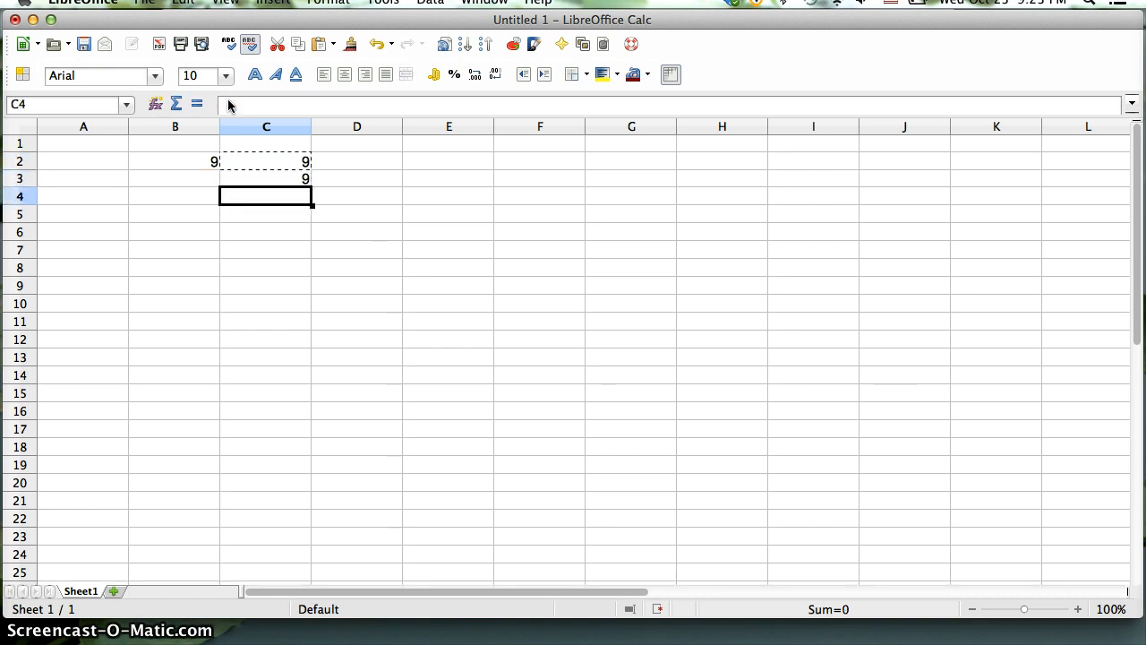
key("Up")
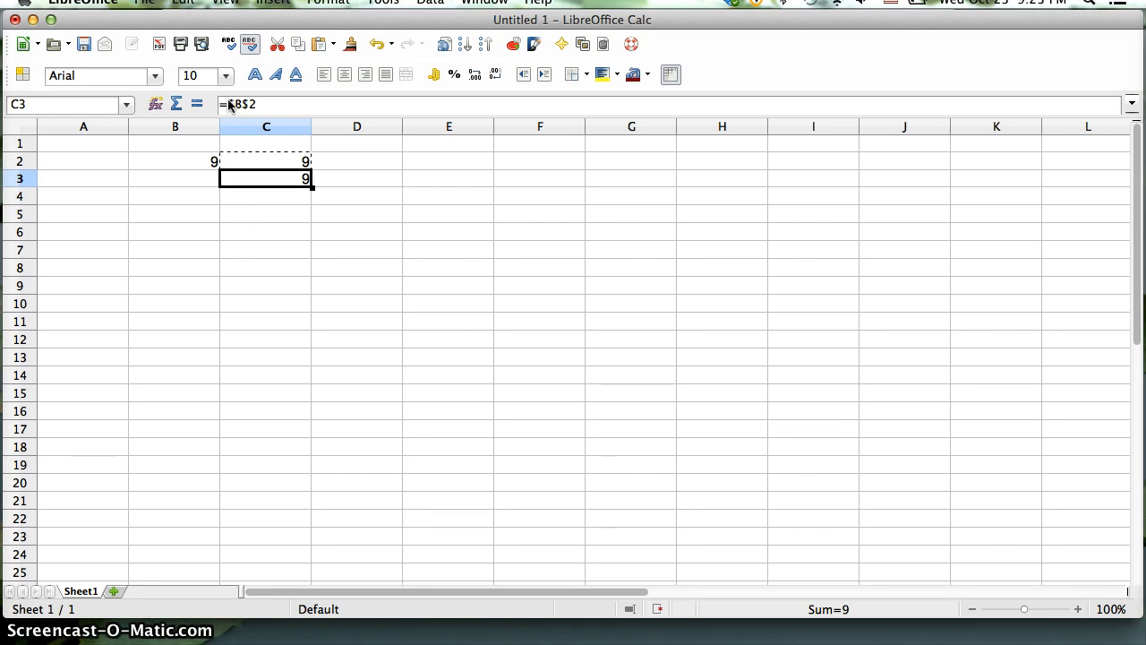
key("Left")
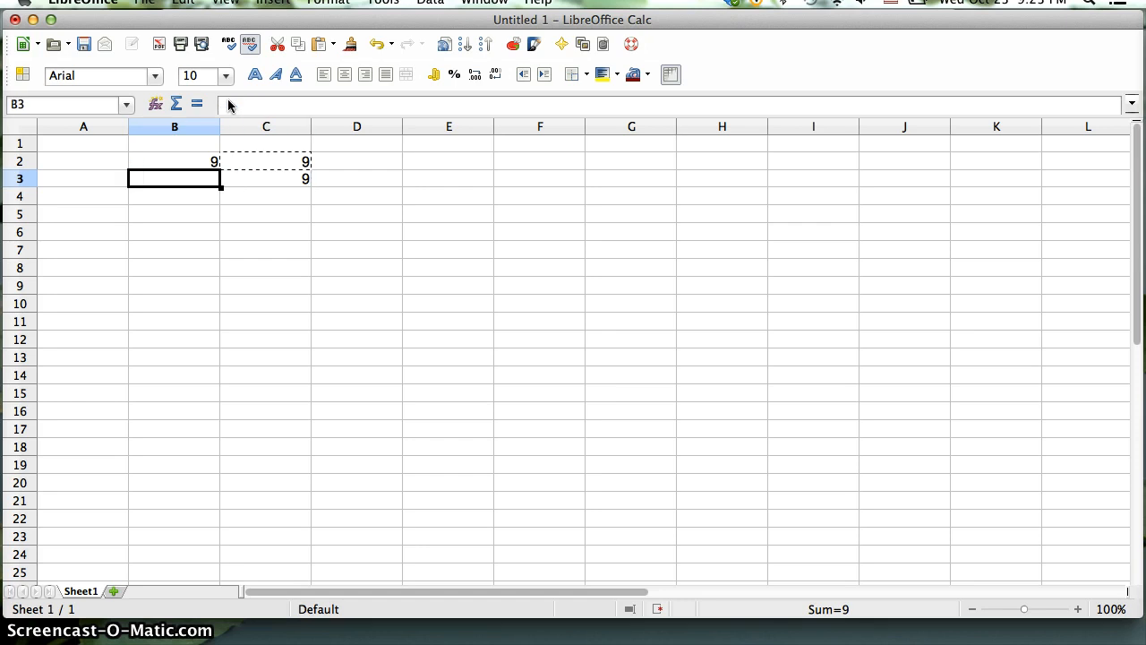
key("Up")
key("Up")
key("Down")
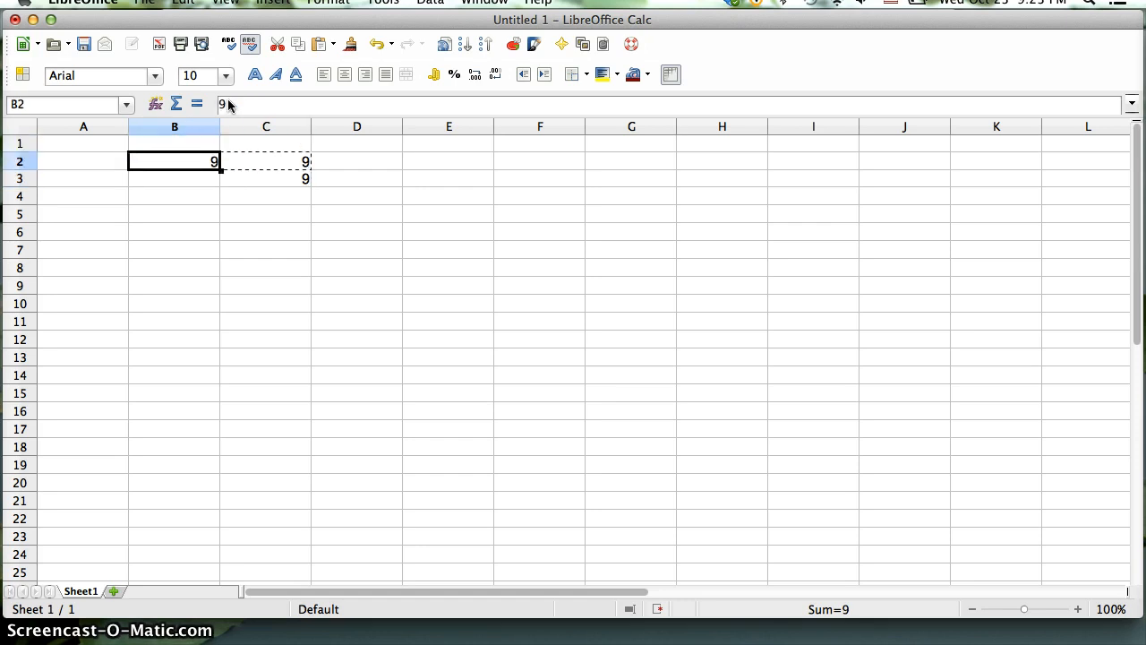
key("Down")
key("Up")
key("Down")
key("Up")
- Move the =$B$2 formula from cell C2 to cell E2 by cutting and pasting it
key("Right")
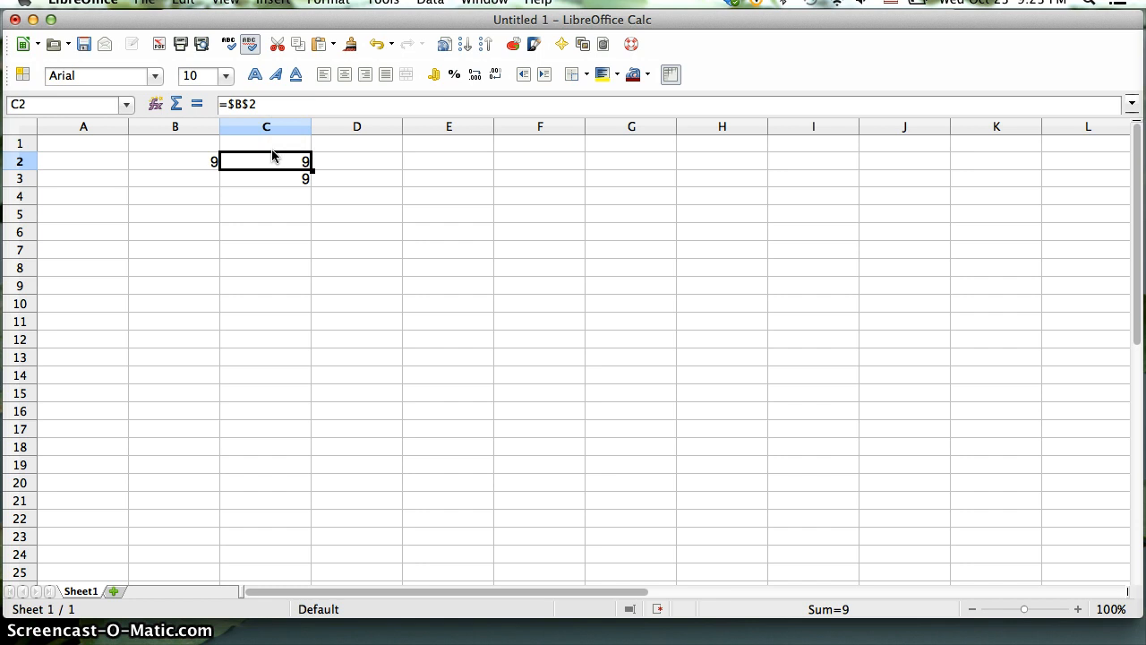
key("super+x")
key("Right")
key("Right")
key("super+v")
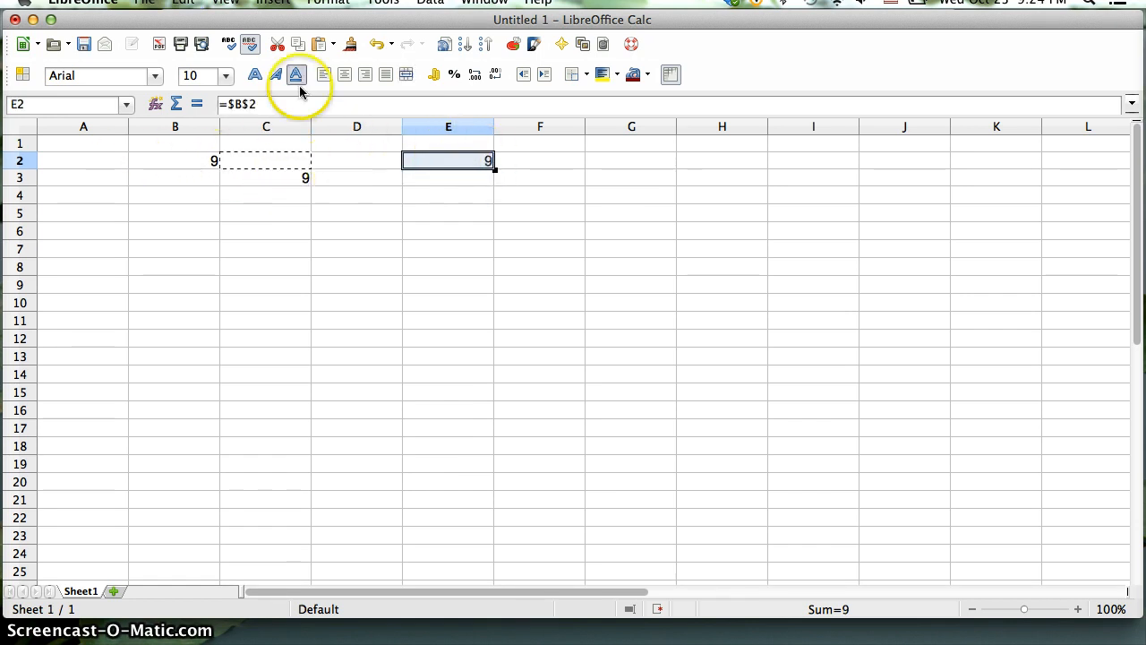
- Delete the contents of cell C3, keeping the default content types selected
left_click(287, 176)
key("BackSpace")
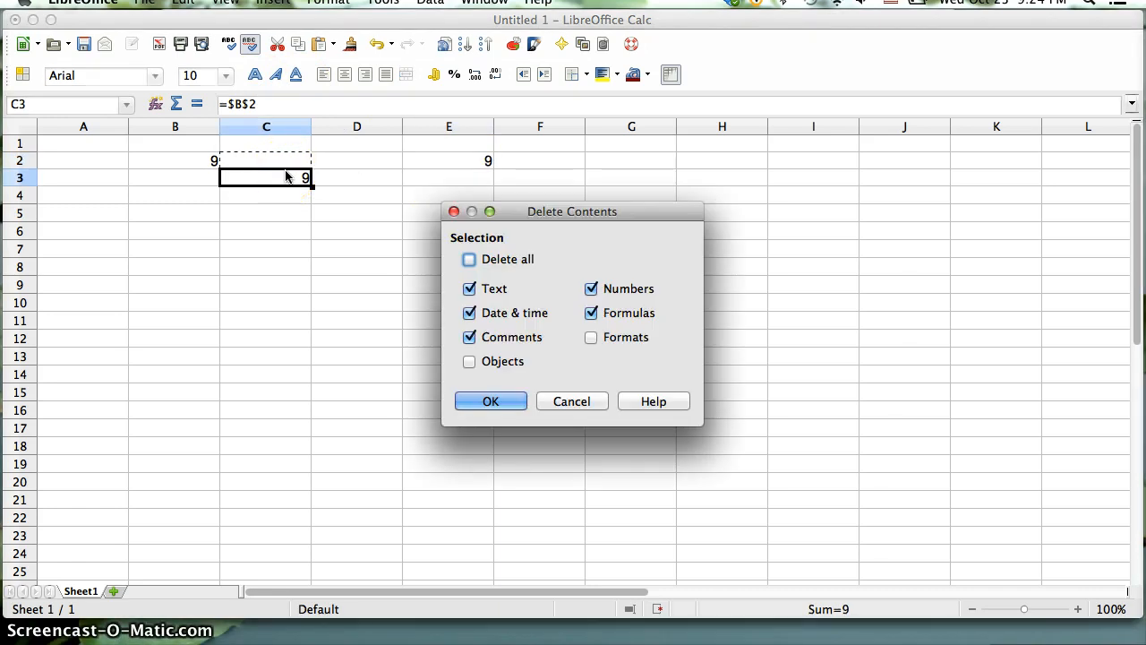
key("Return")
- Clear the formula from cell E2
left_click(436, 158)
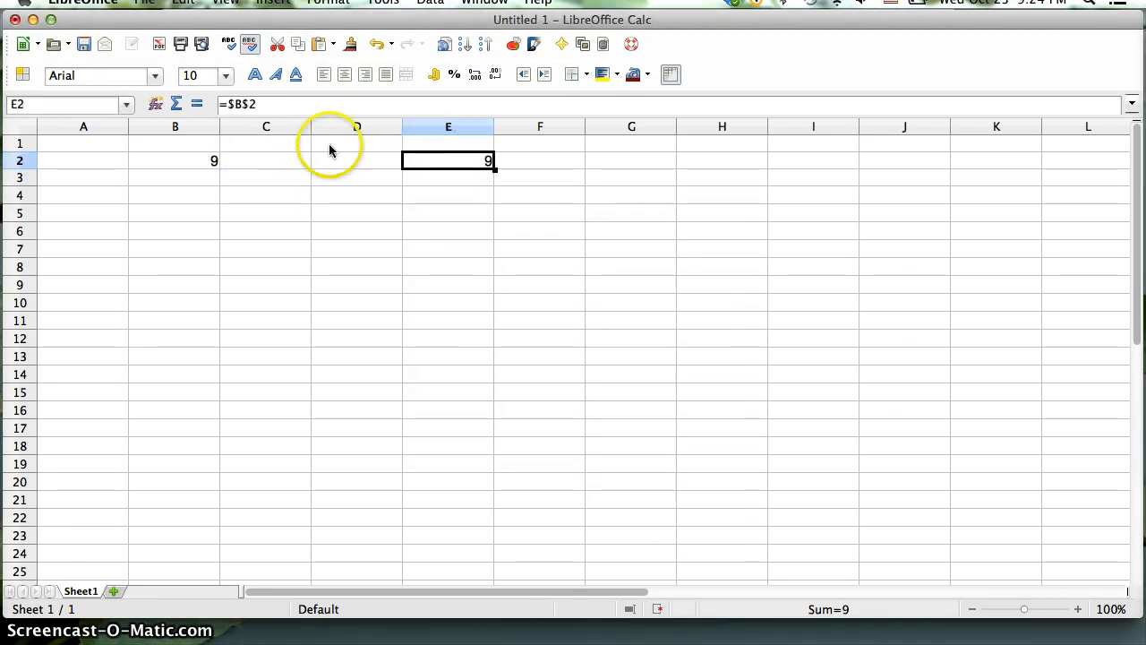
left_click(262, 105)
left_click_drag(263, 105, 231, 107)
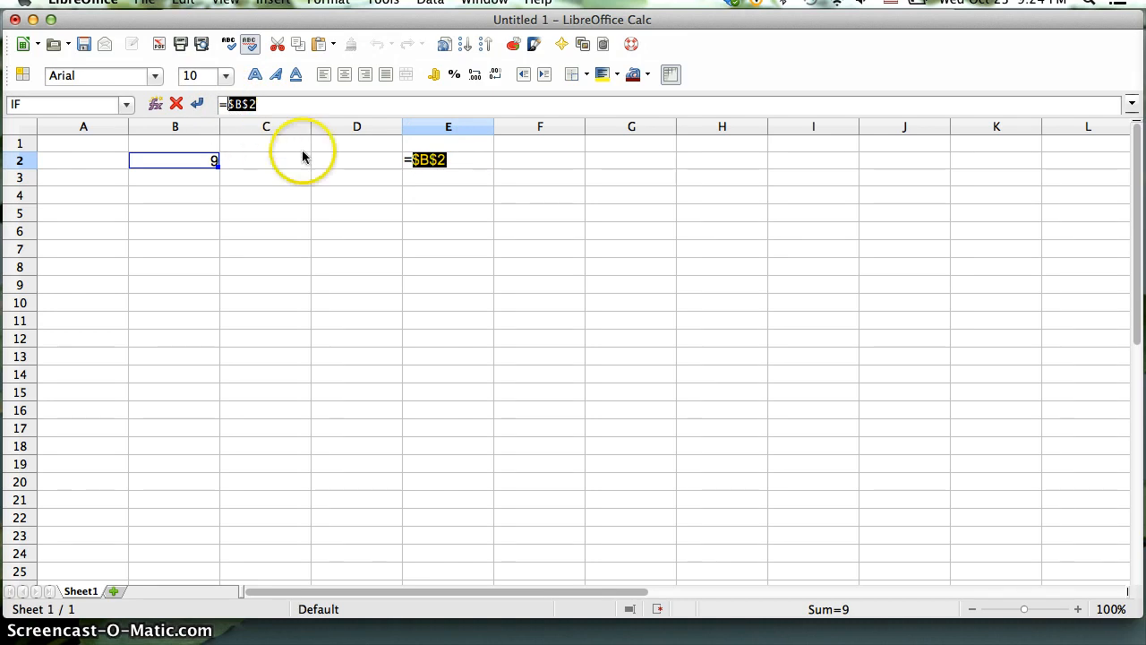
type("if")
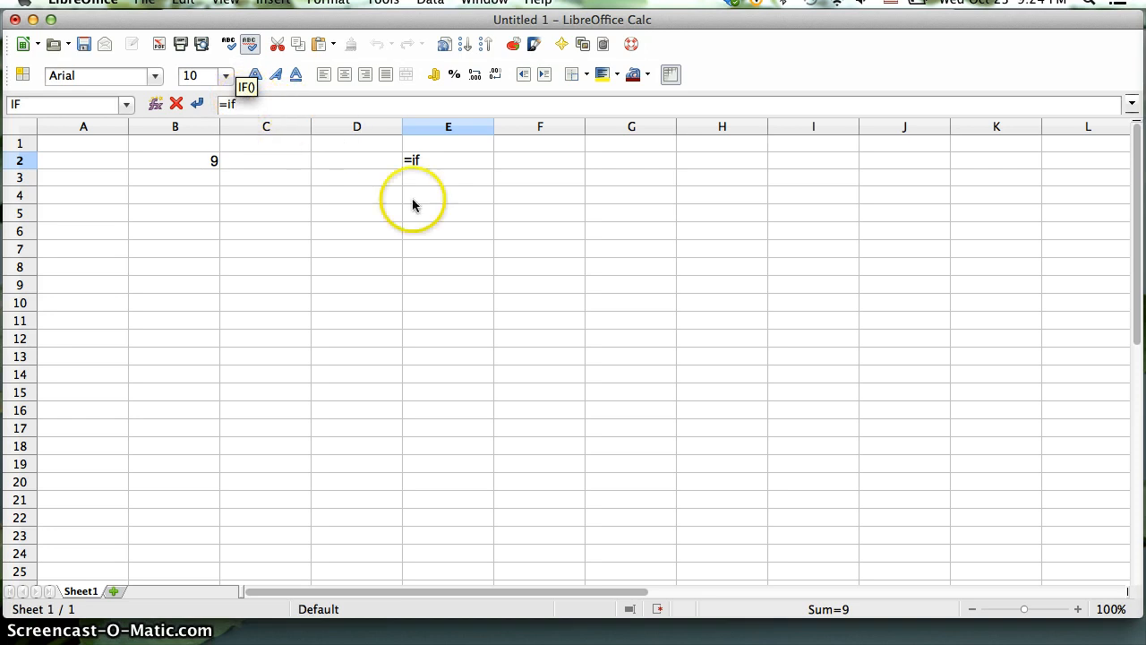
key("BackSpace")
key("BackSpace")
key("BackSpace")
key("Return")
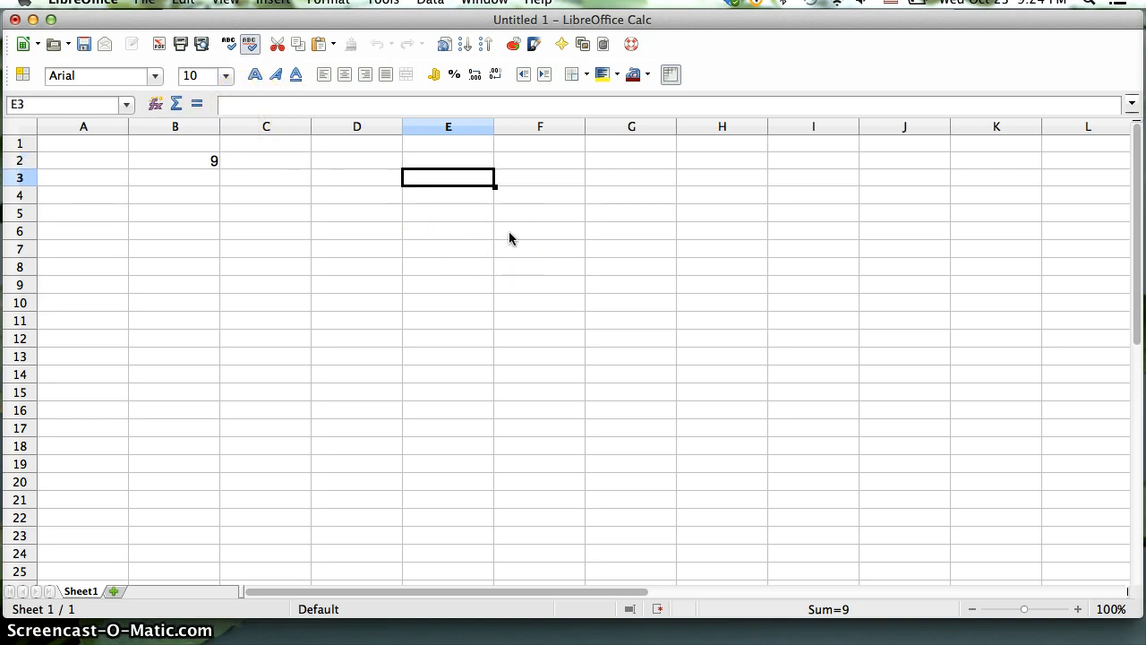
- Enter the formula =IF($B$2>0) in cell E2
key("Up")
type("=if")
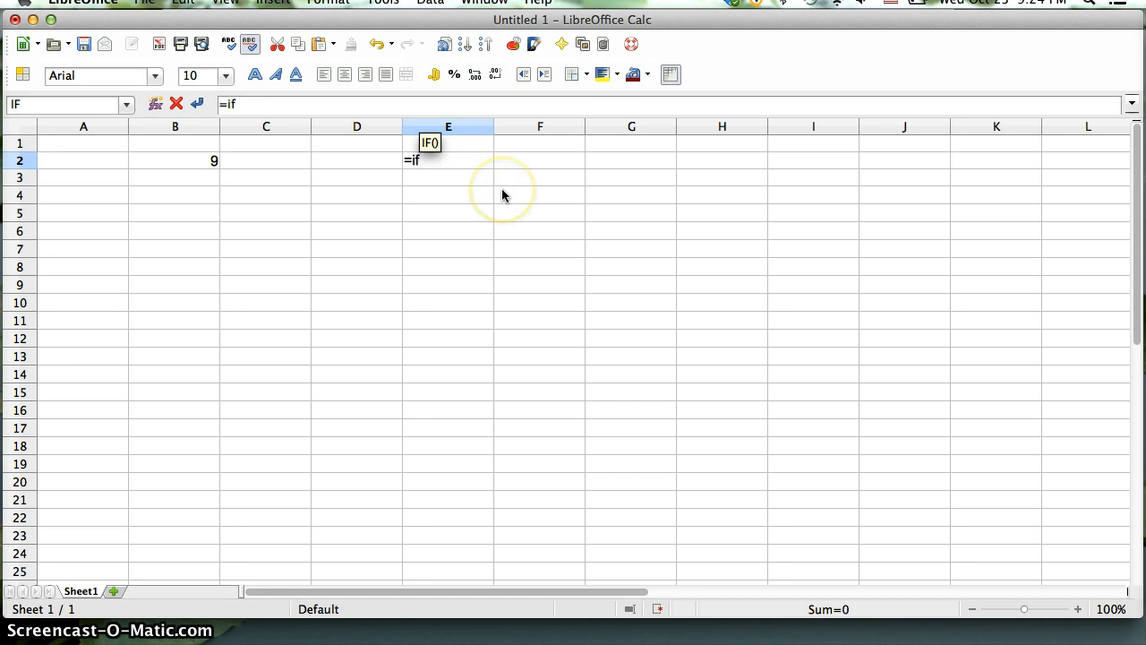
type("(")
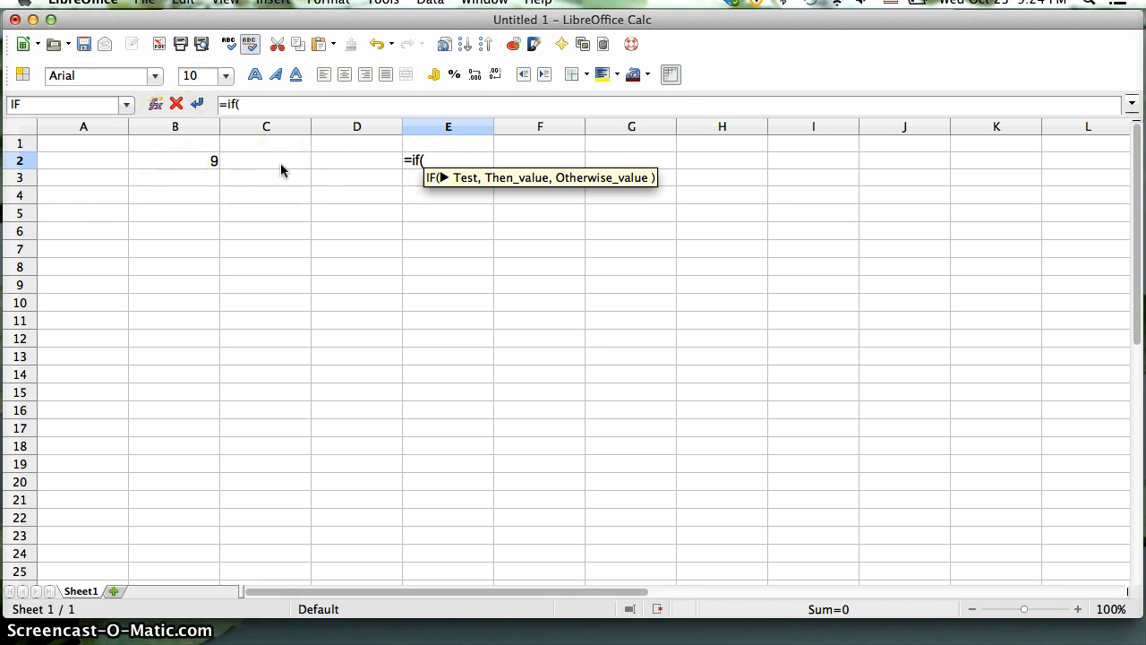
type("$")
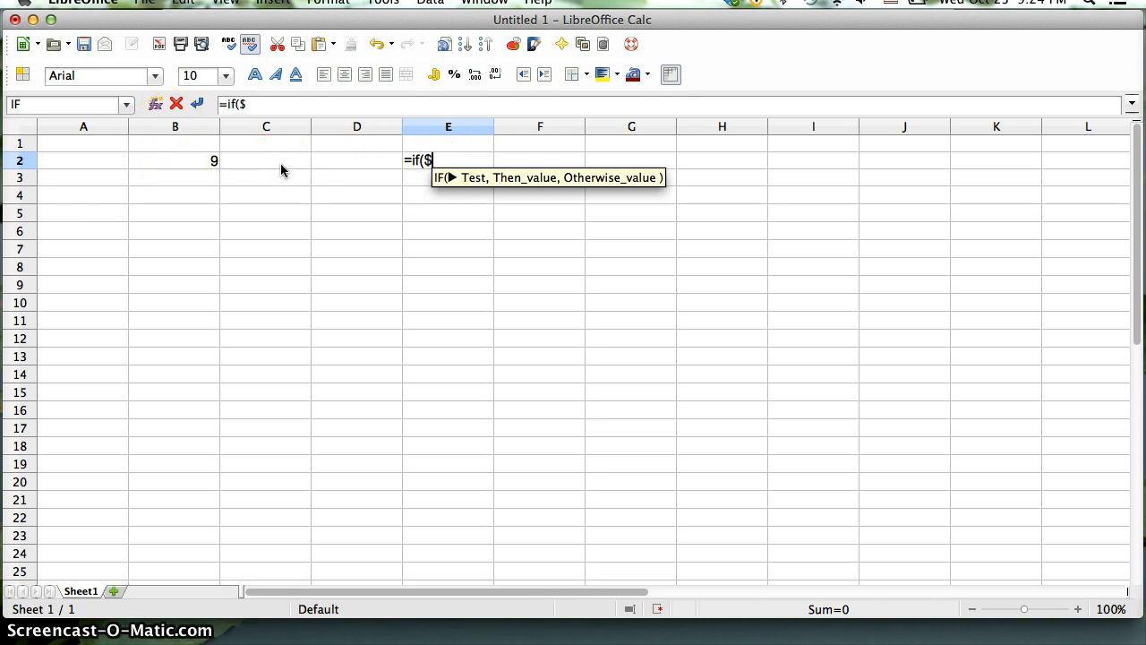
type("B")
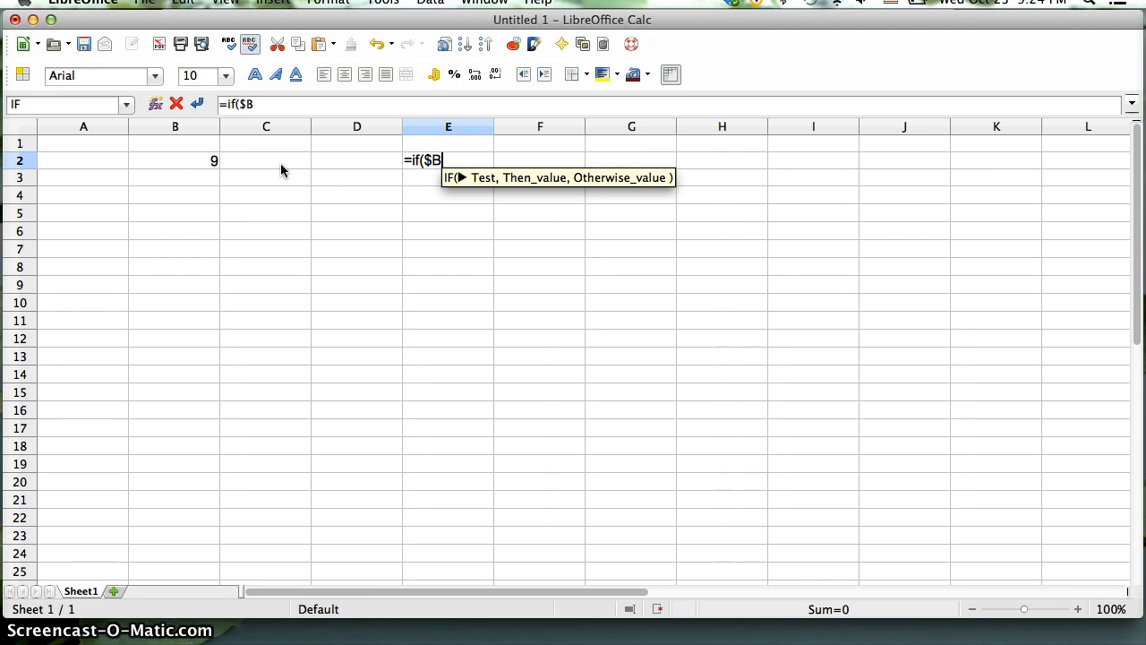
type("$@")
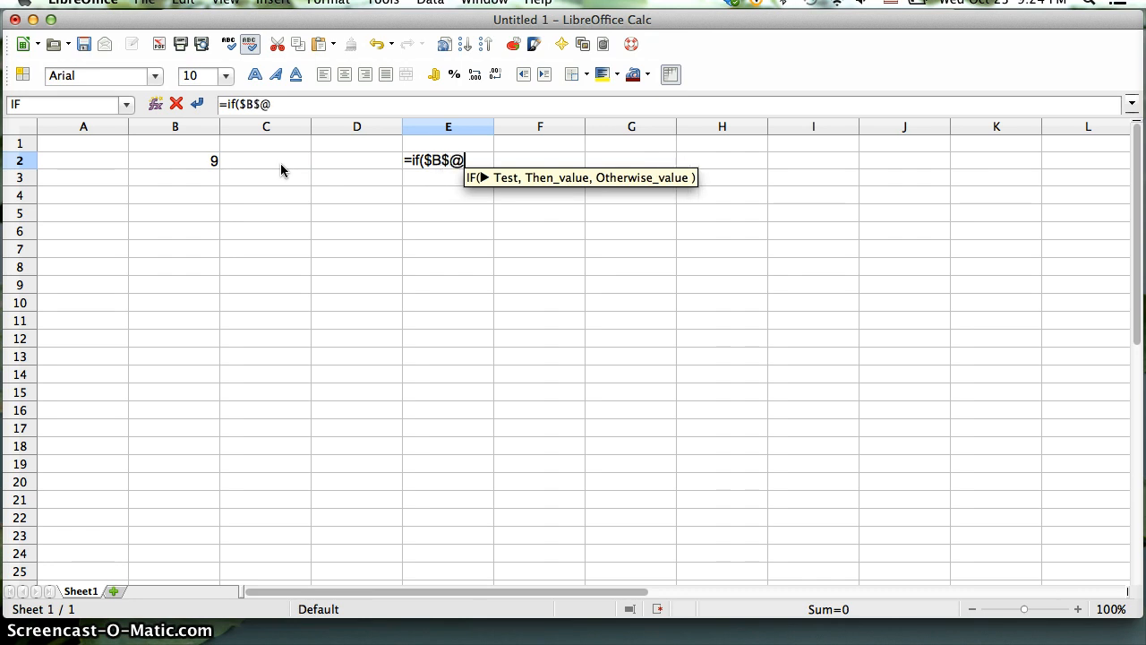
key("BackSpace")
type("2>0")
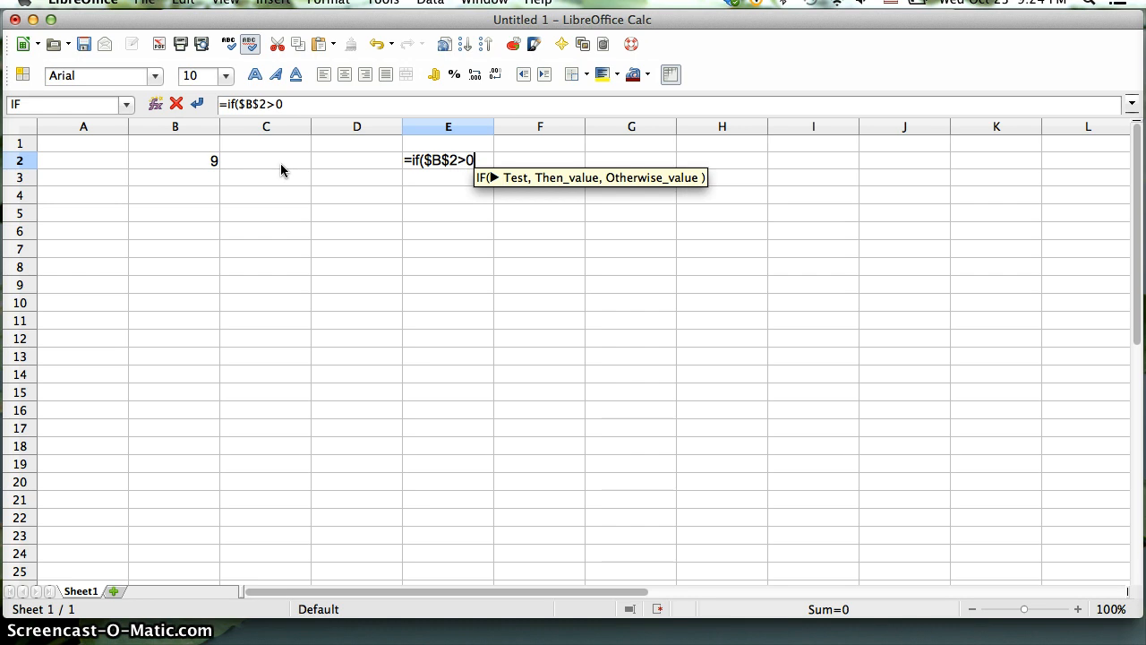
type(",")
key("BackSpace")
type(")")
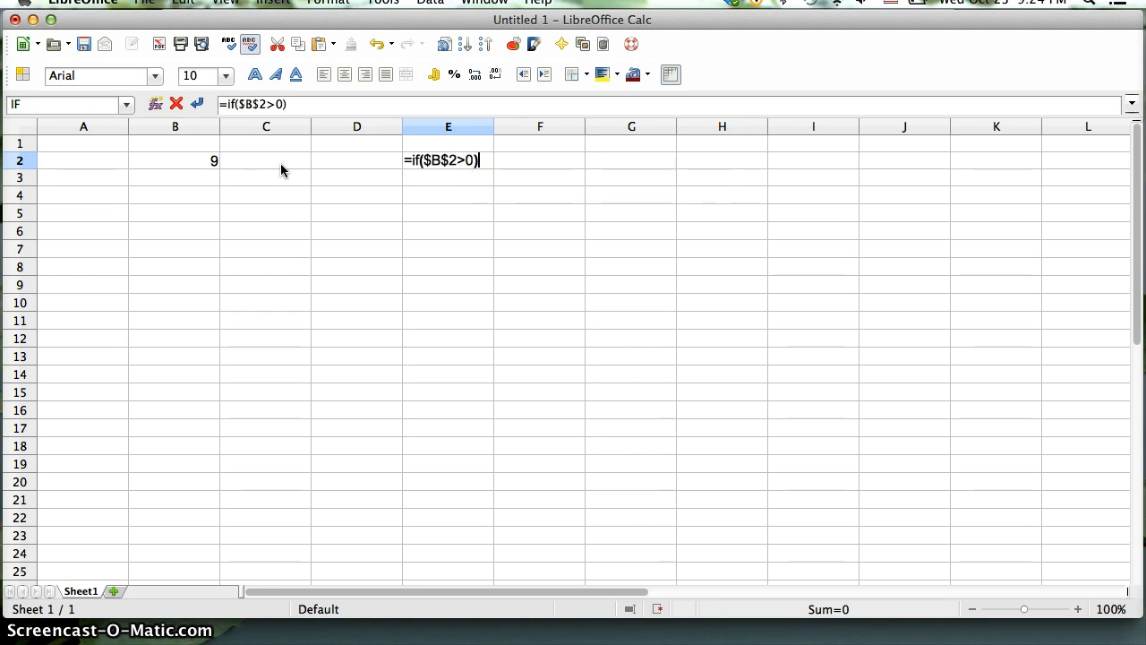
key("Return")
- Test the IF formula by setting cell B2 to 1, 0 and -1 in turn
key("Up")
key("Left")
key("Left")
key("Left")
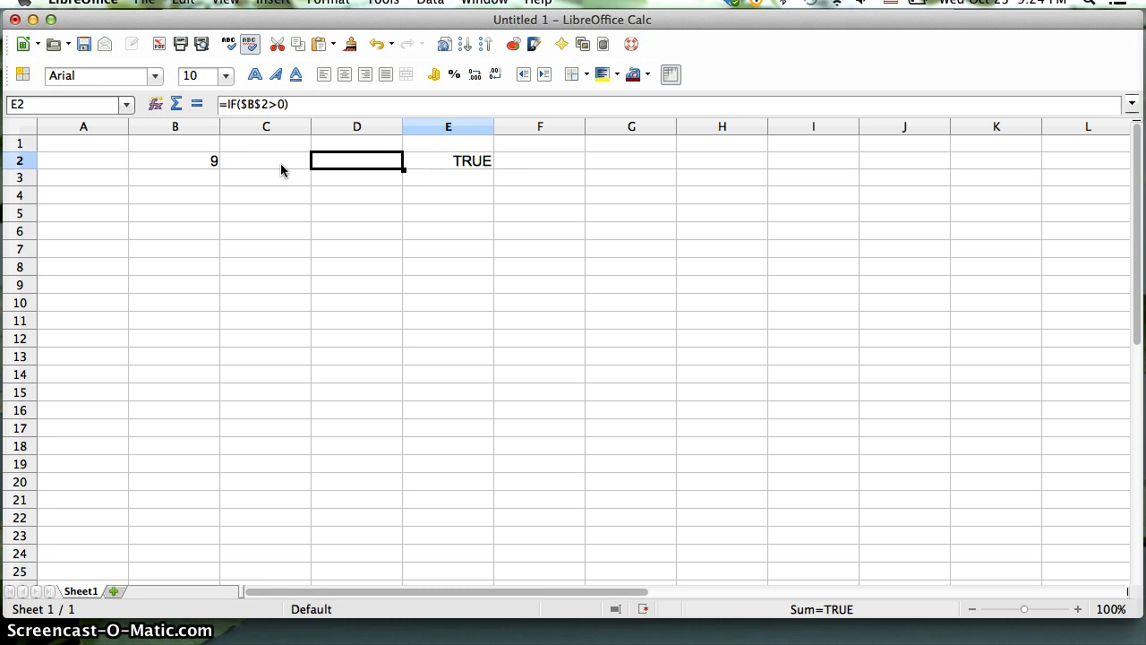
type("1")
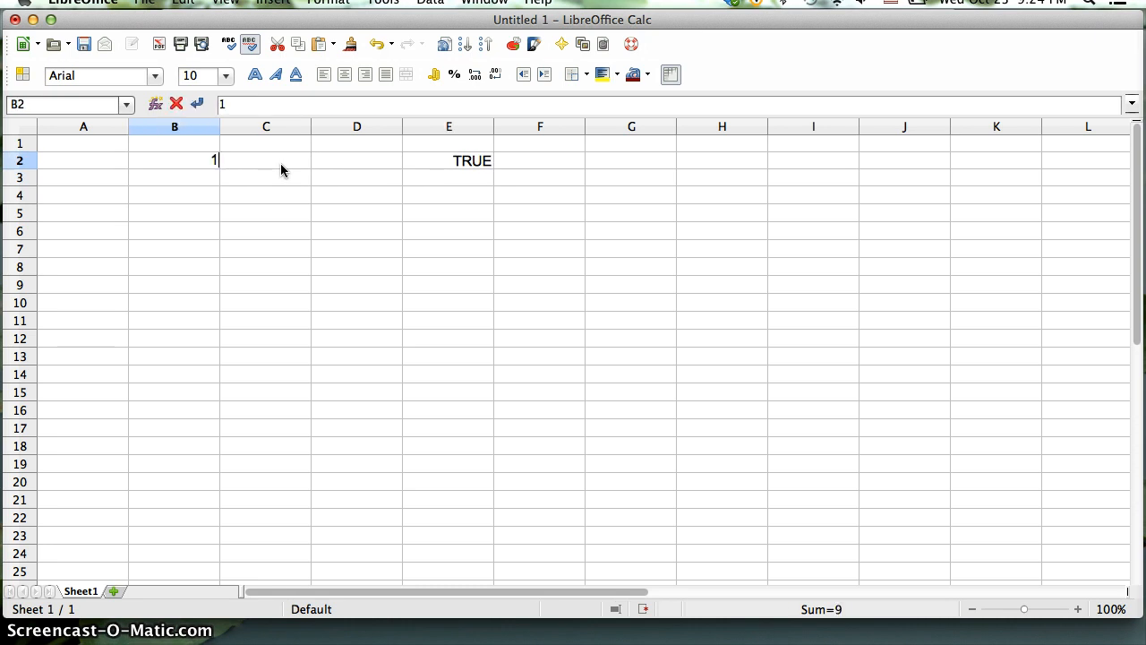
key("Return")
key("Up")
type("0")
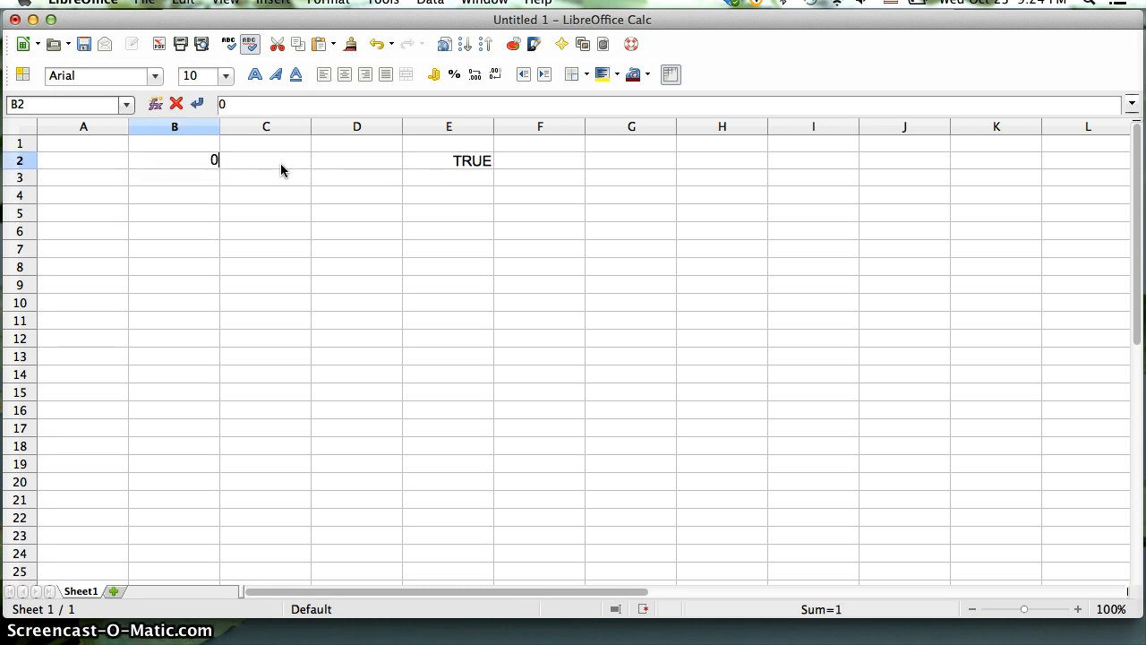
key("Return")
key("Up")
type("-1")
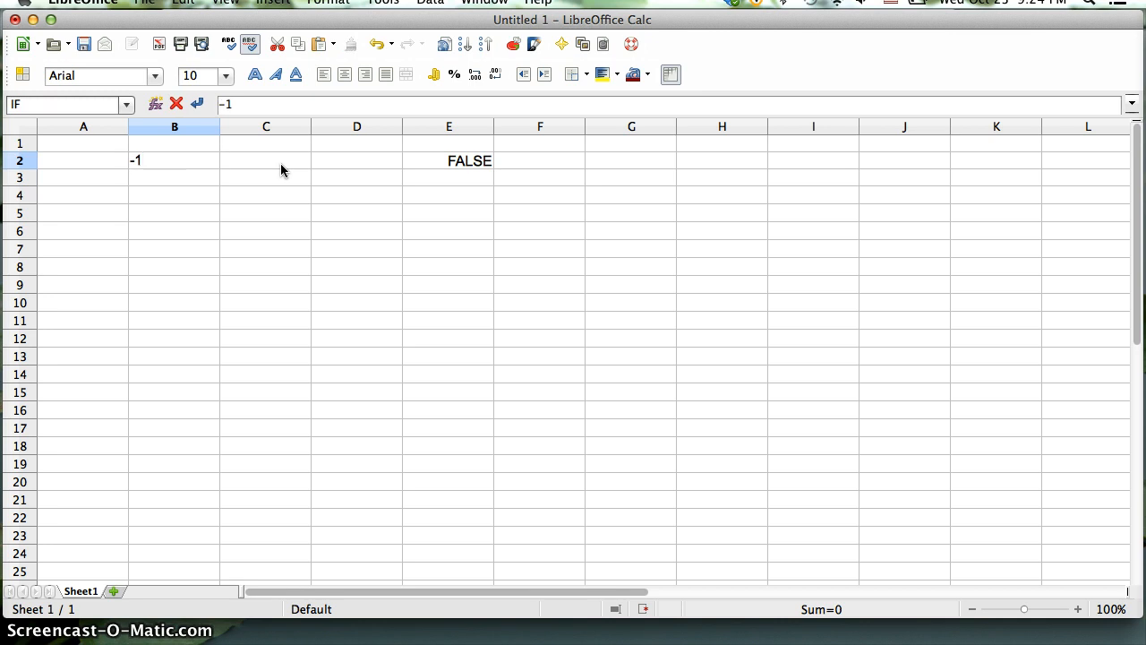
key("Return")
- Set cell B2 to 3
key("Up")
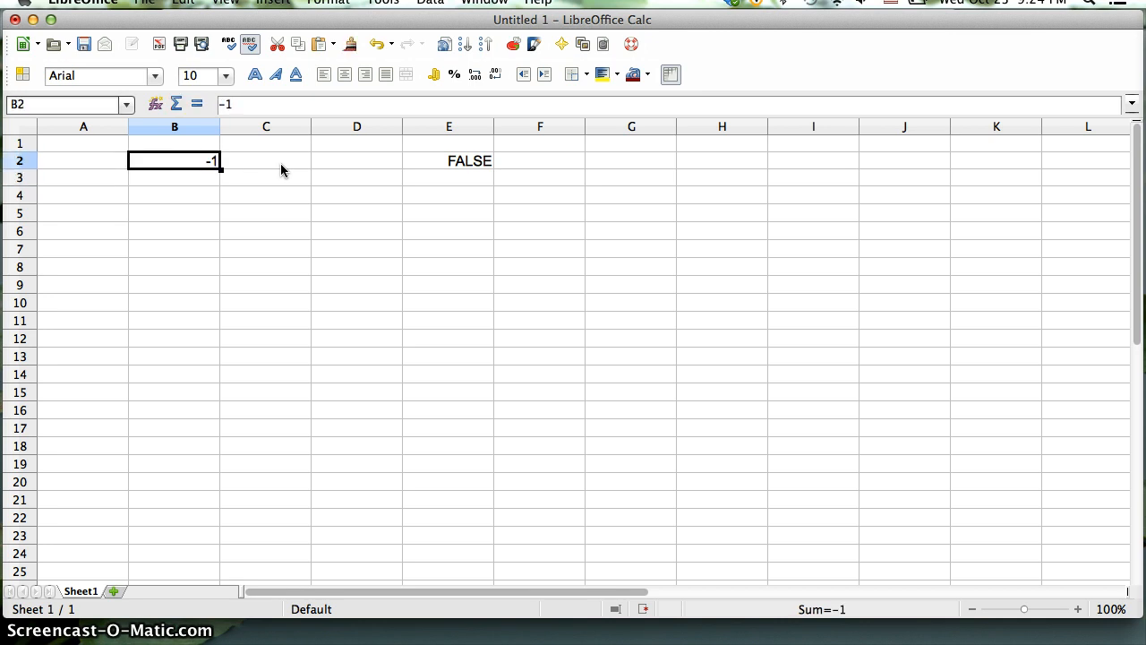
type("3")
key("Right")
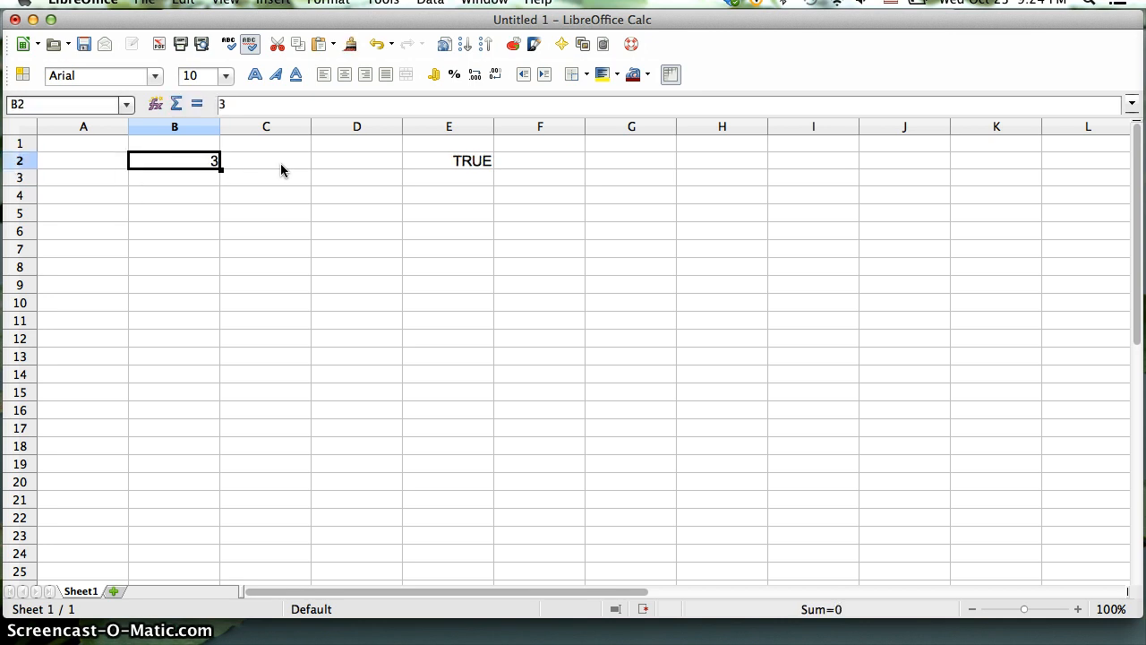
- Add "Text" as the second argument of cell E2's formula, making it =IF($B$2>0,"Text")
key("Right")
key("Right")
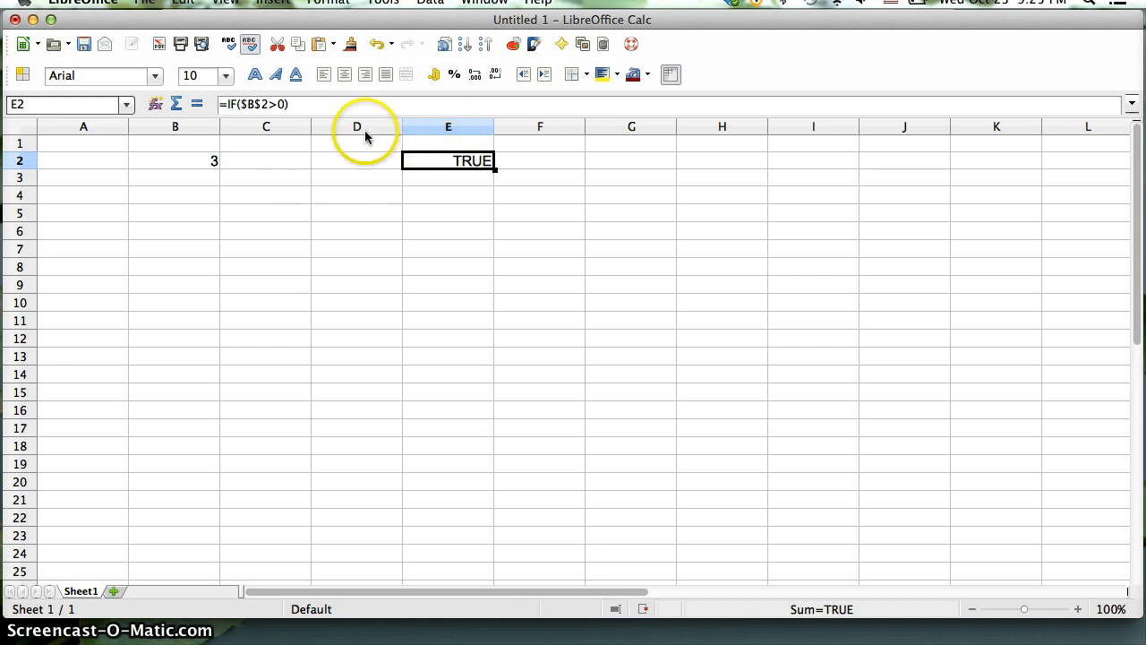
left_click(275, 108)
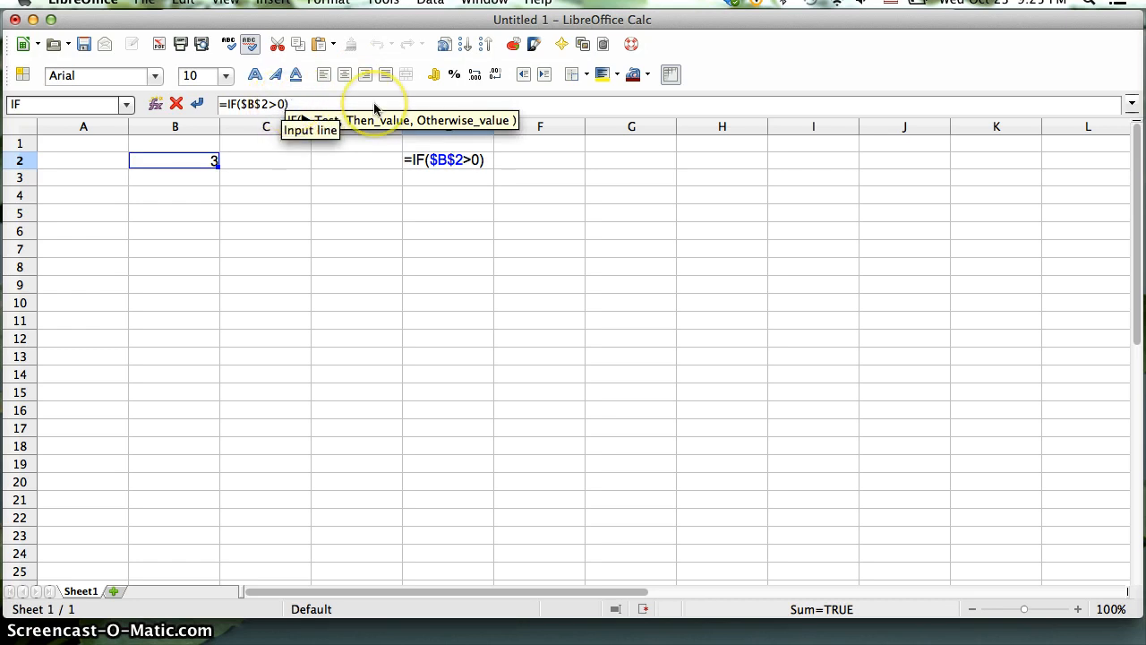
type(",")
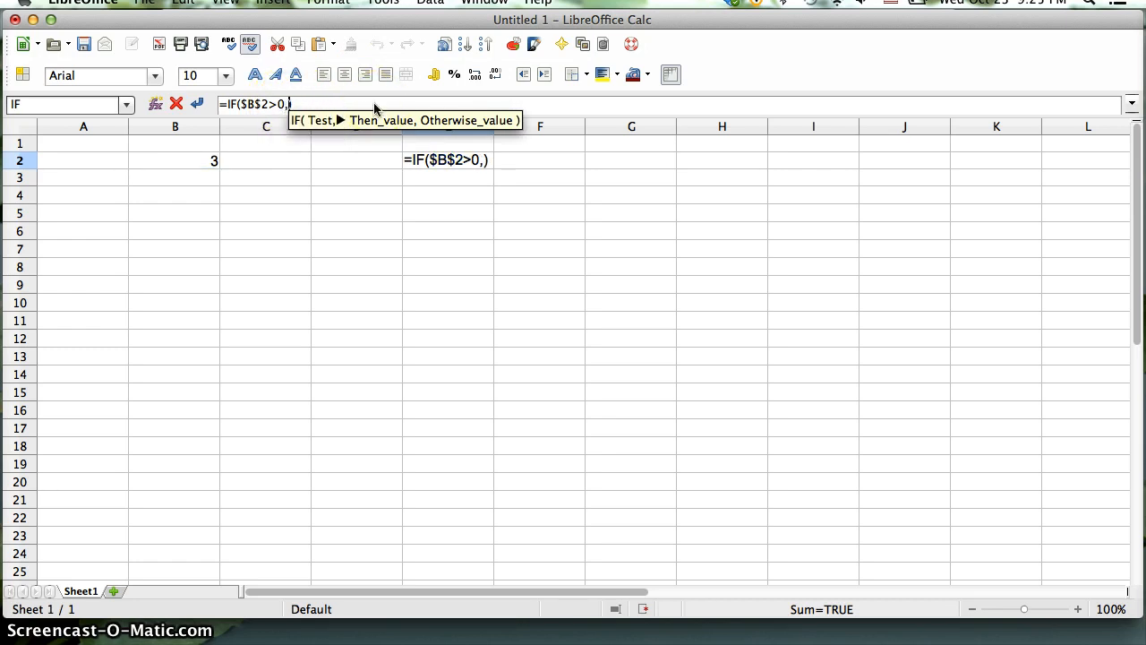
type("\"\"")
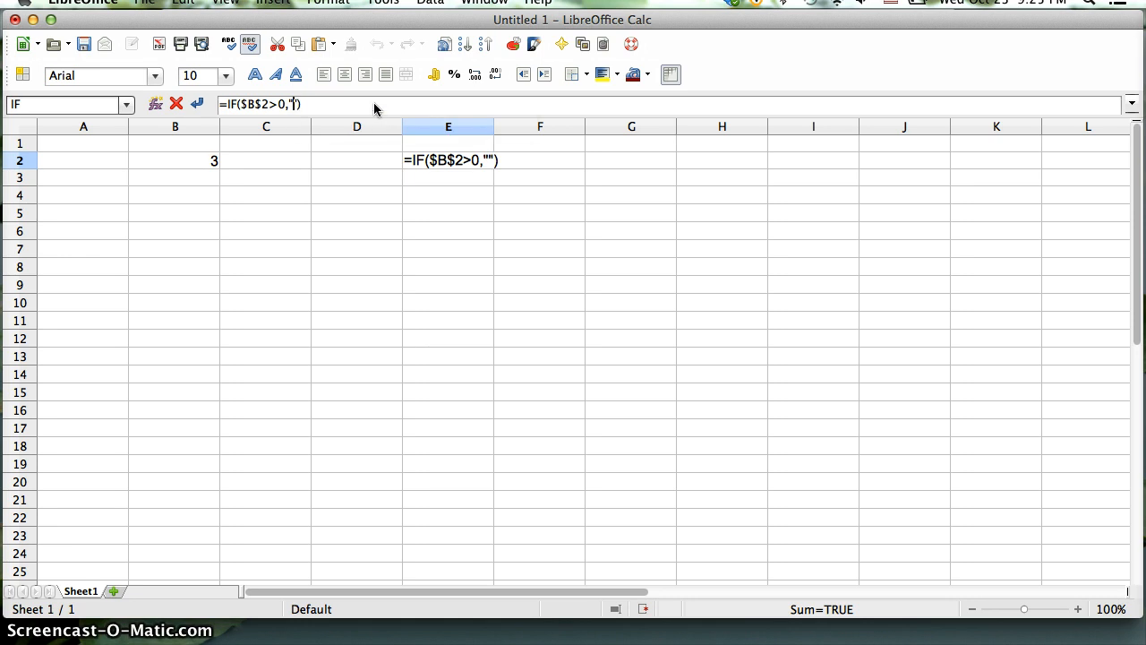
type("e")
key("BackSpace")
type("Text")
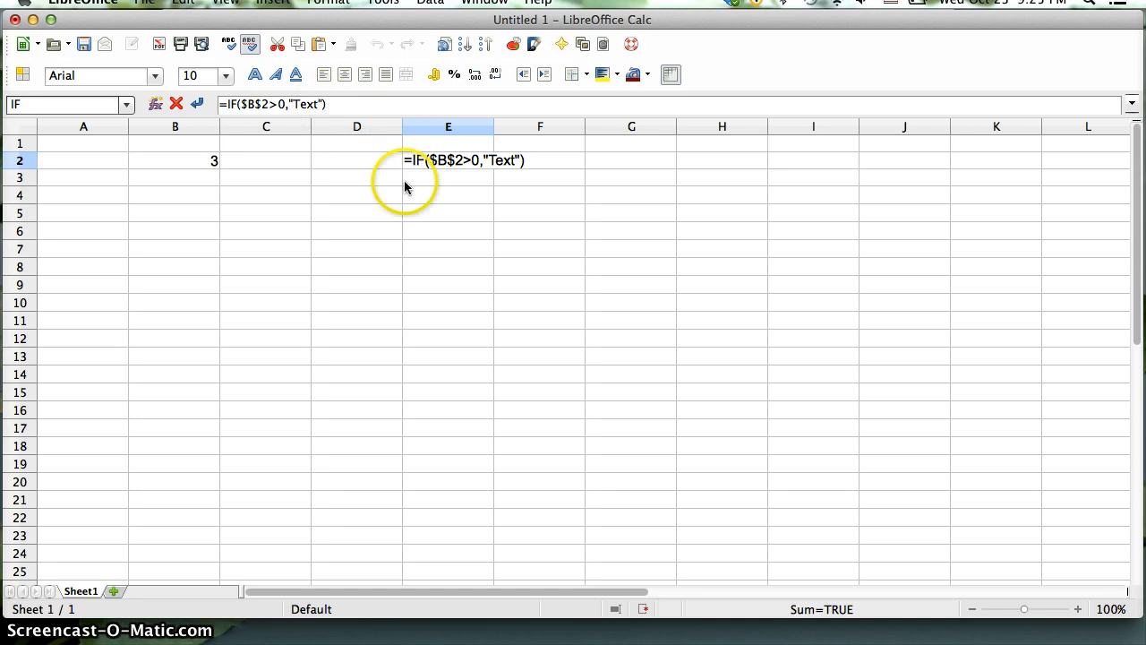
key("Return")
- Set cell B2 to 0 to test the false case of the formula in E2
key("Up")
key("Left")
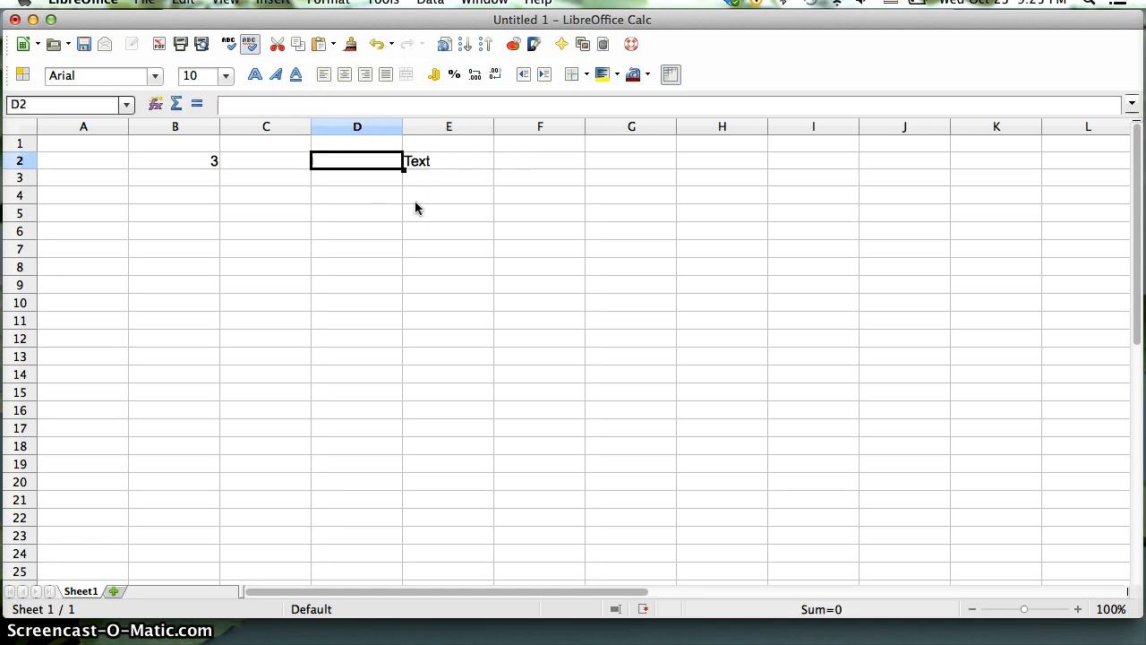
key("Left")
key("Left")
type("0")
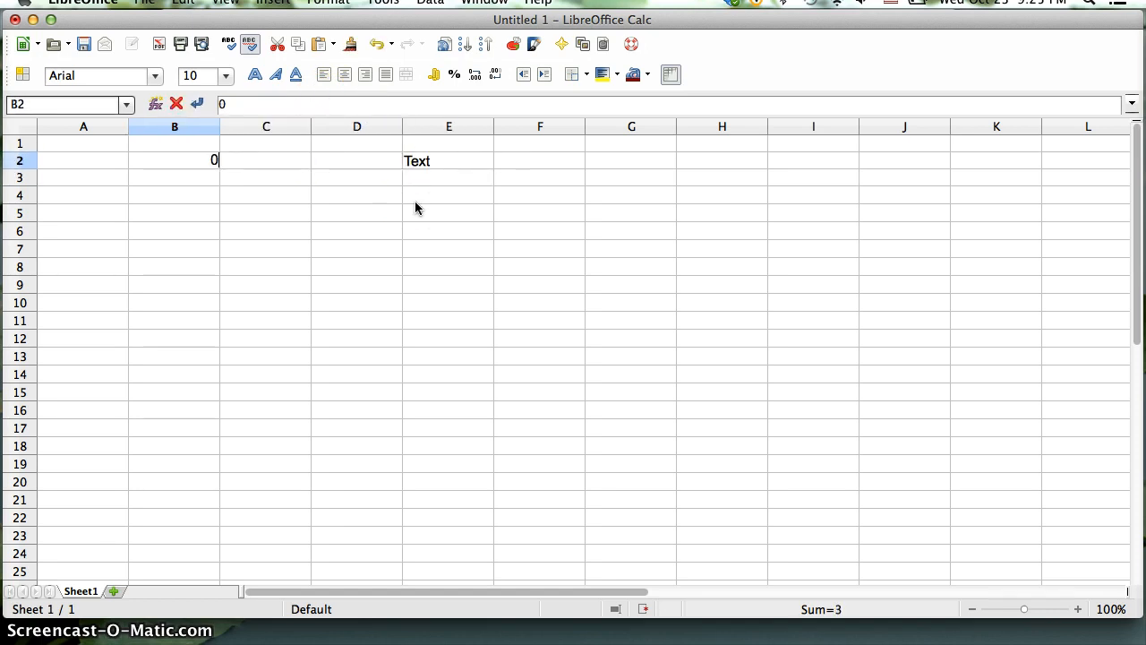
key("Return")
key("Up")
key("Right")
key("Right")
key("Right")
- Set cell B2 to 5 to test the true case, and return to cell E2
key("Left")
key("Left")
key("Left")
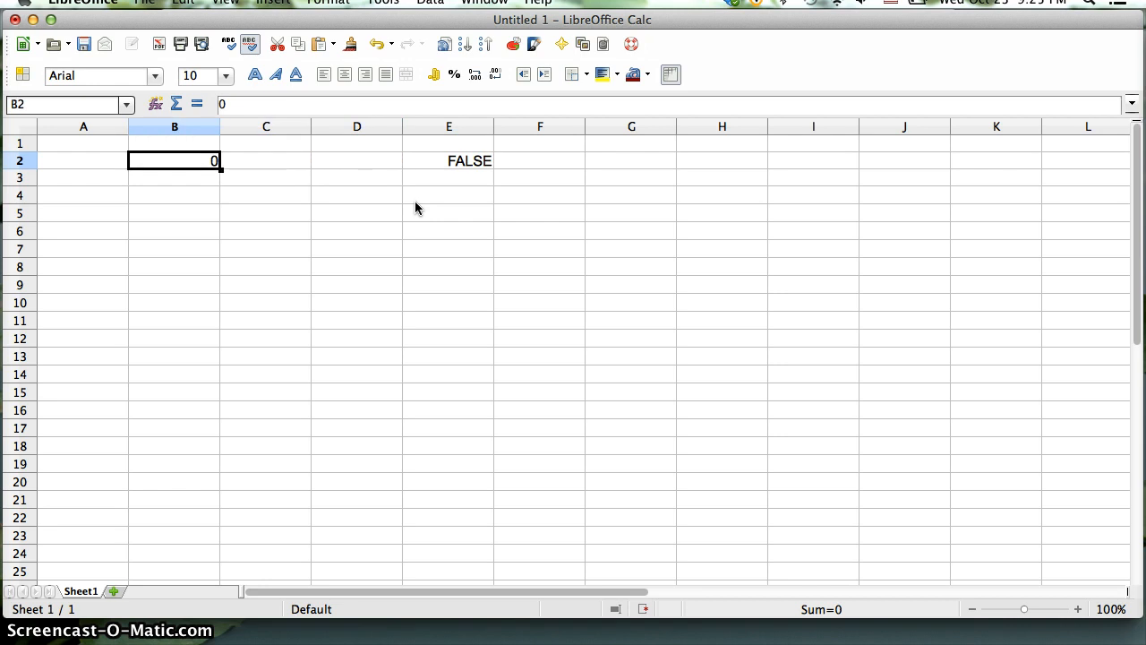
type("5")
key("Return")
key("Up")
key("Right")
key("Right")
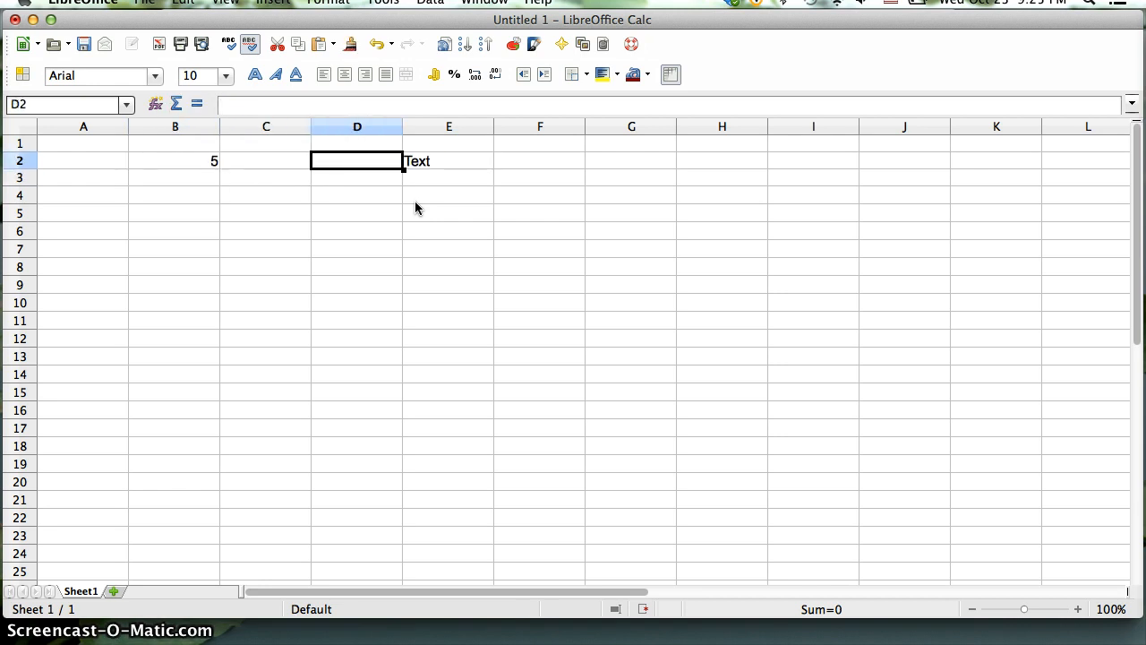
key("Right")
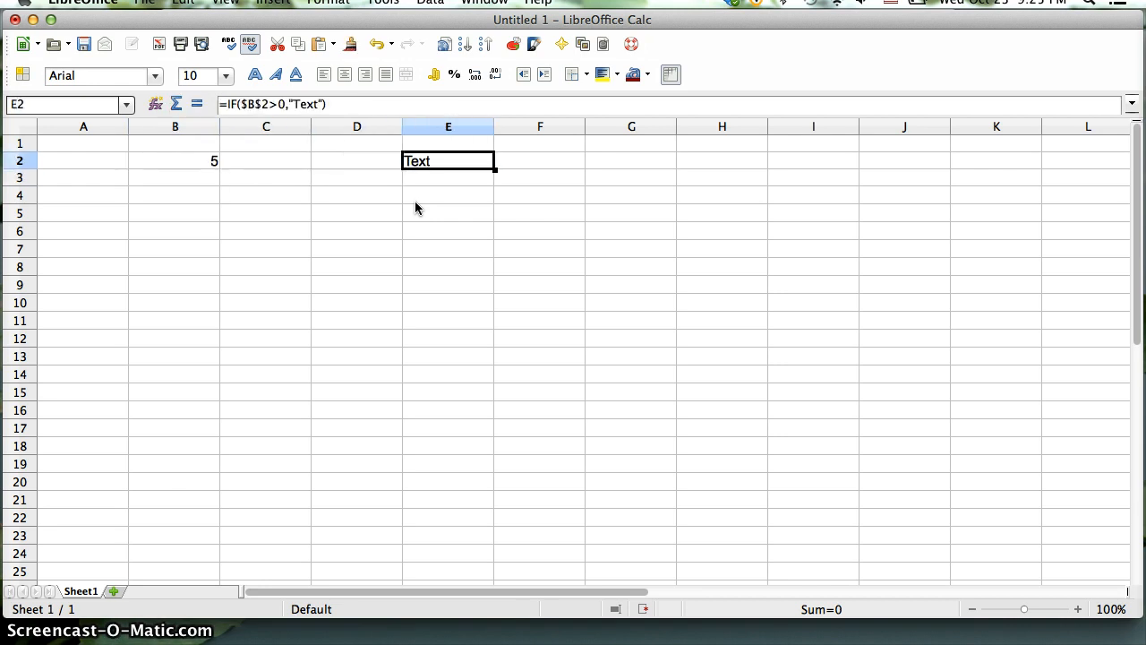
- Add an empty text string "" as the third argument of the IF formula in E2
left_click(320, 103)
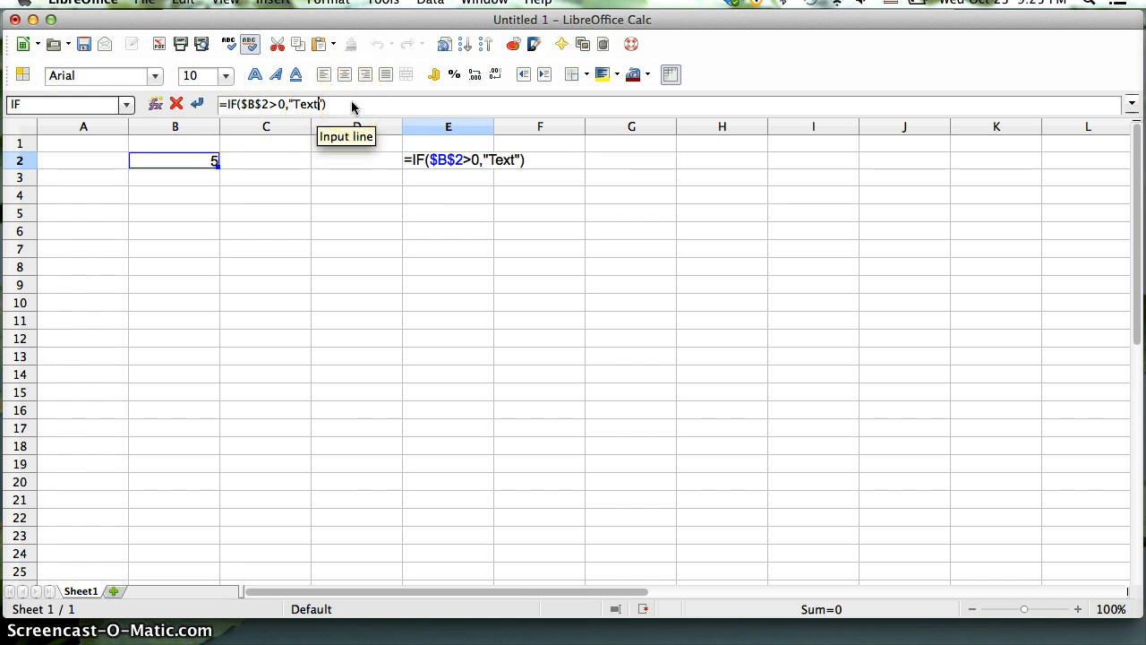
key("Right")
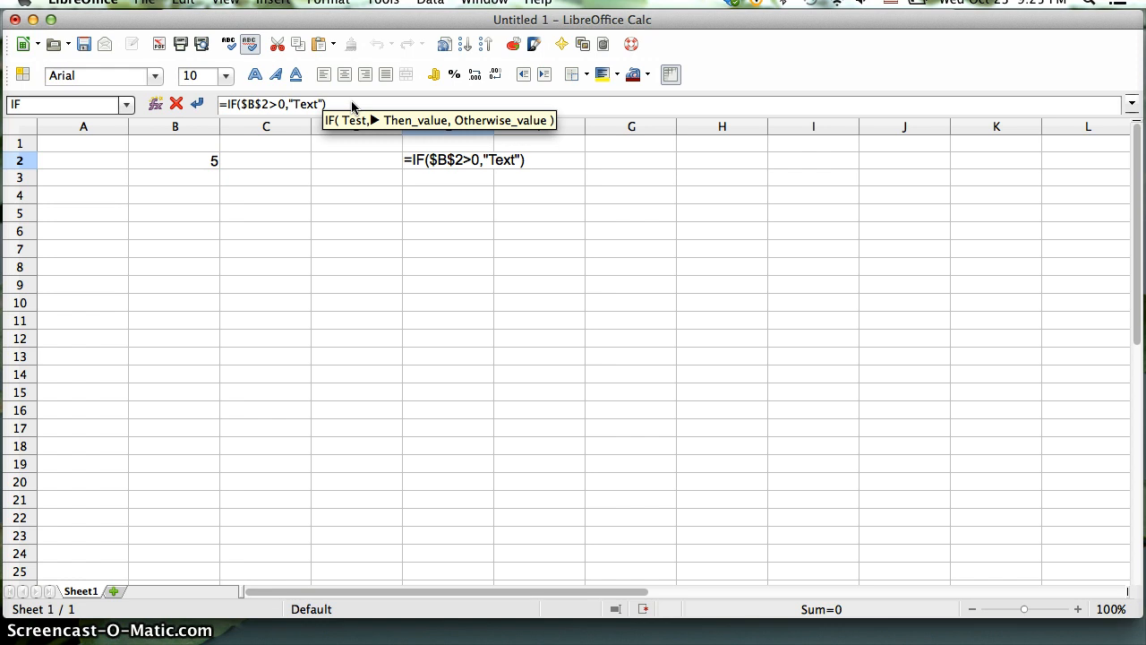
type(",")
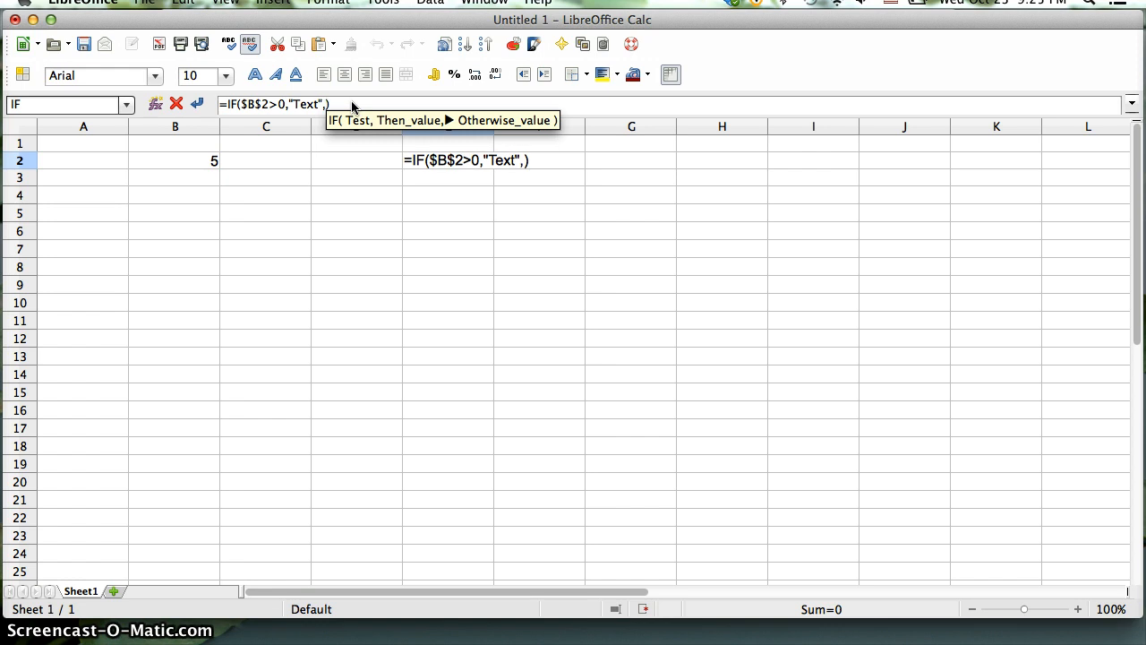
type("\"\"")
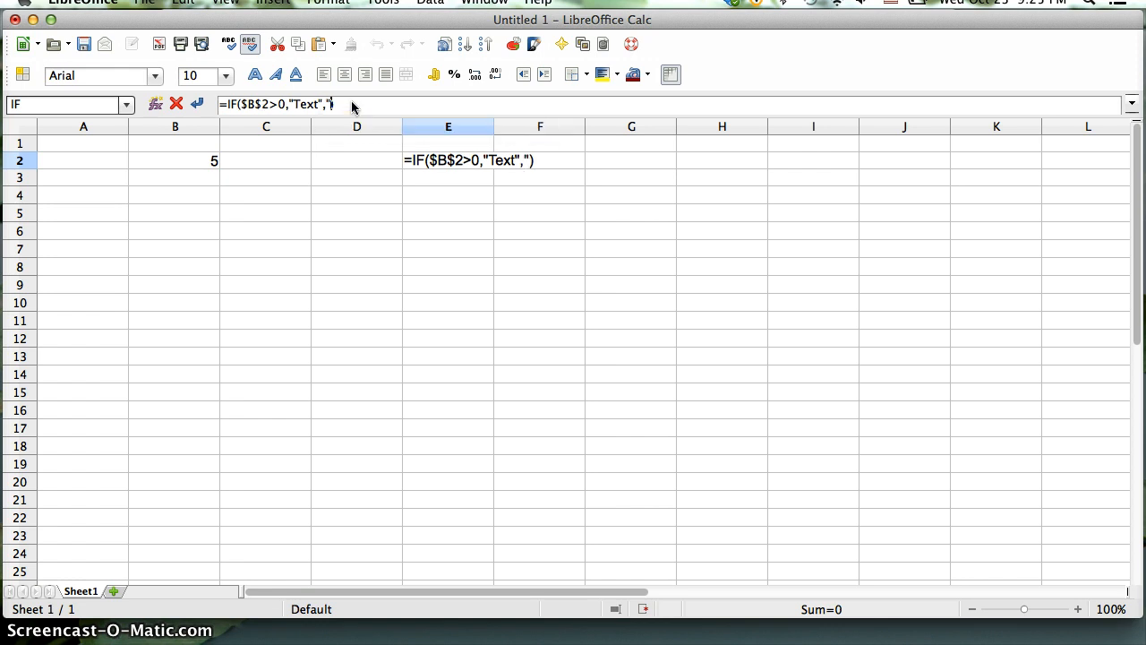
- Replace "Text" with "Greater Than Zero" as the second argument of E2's IF formula
key("Left")
key("Left")
key("Left")
key("Left")
key("BackSpace")
key("BackSpace")
key("BackSpace")
key("BackSpace")
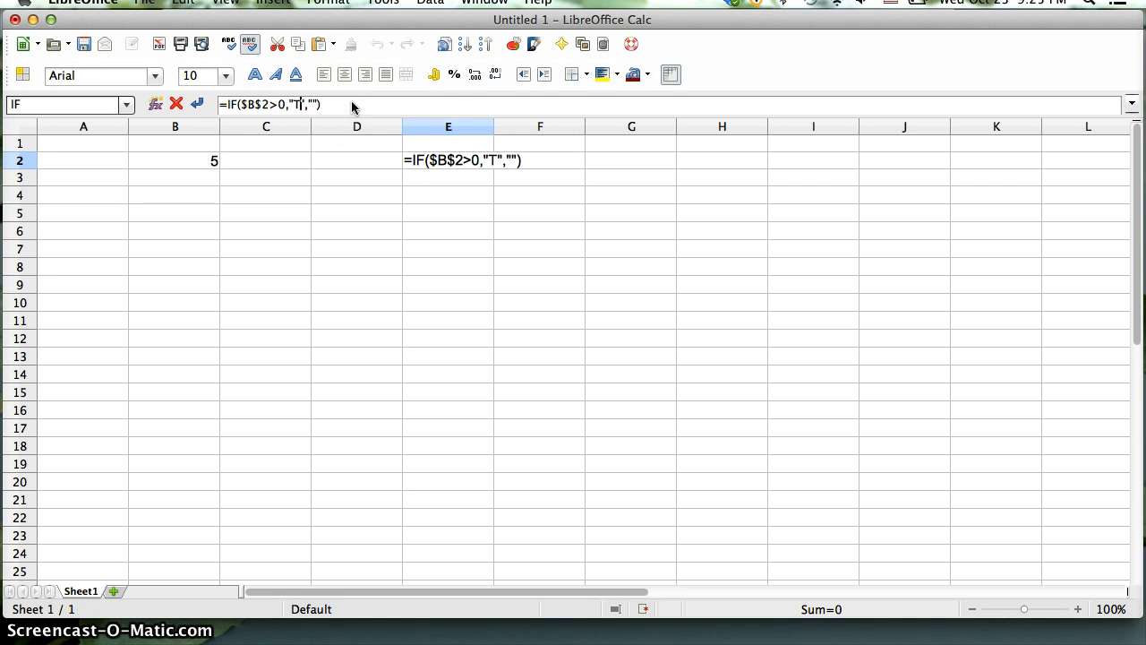
type("Greater")
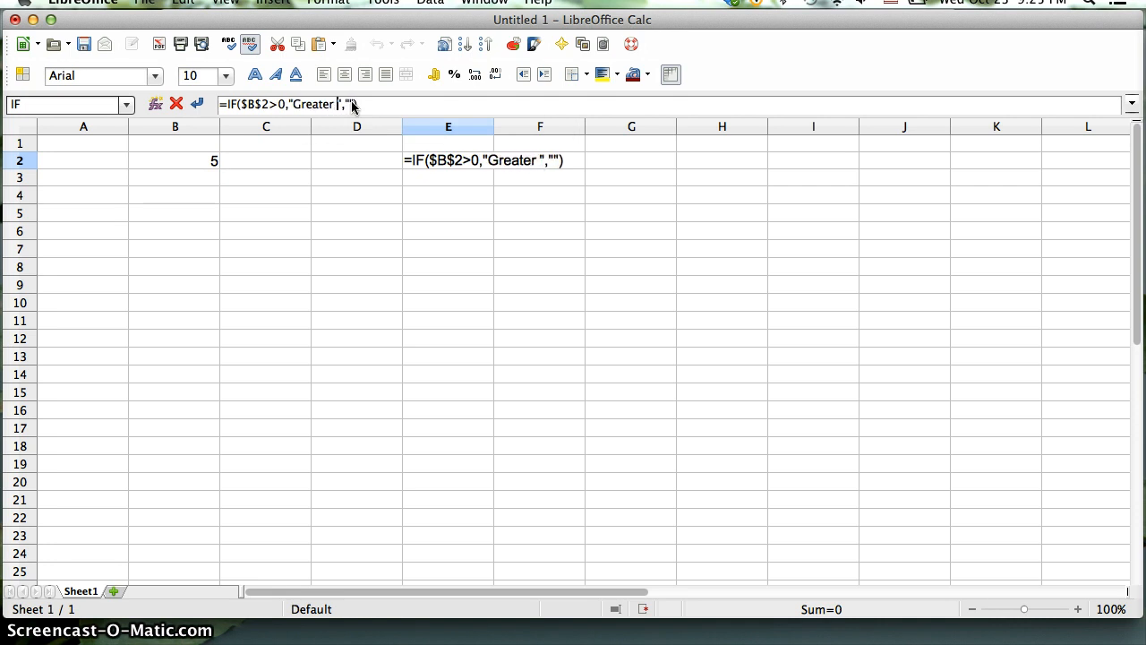
type(" T")
type("han ")
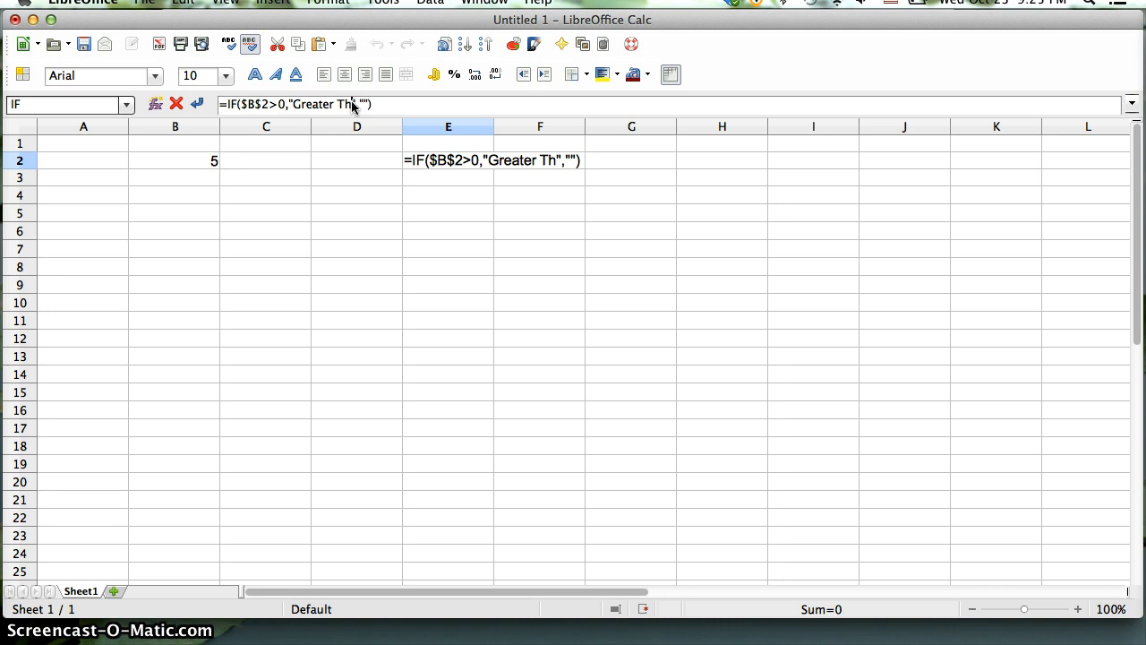
type("Z")
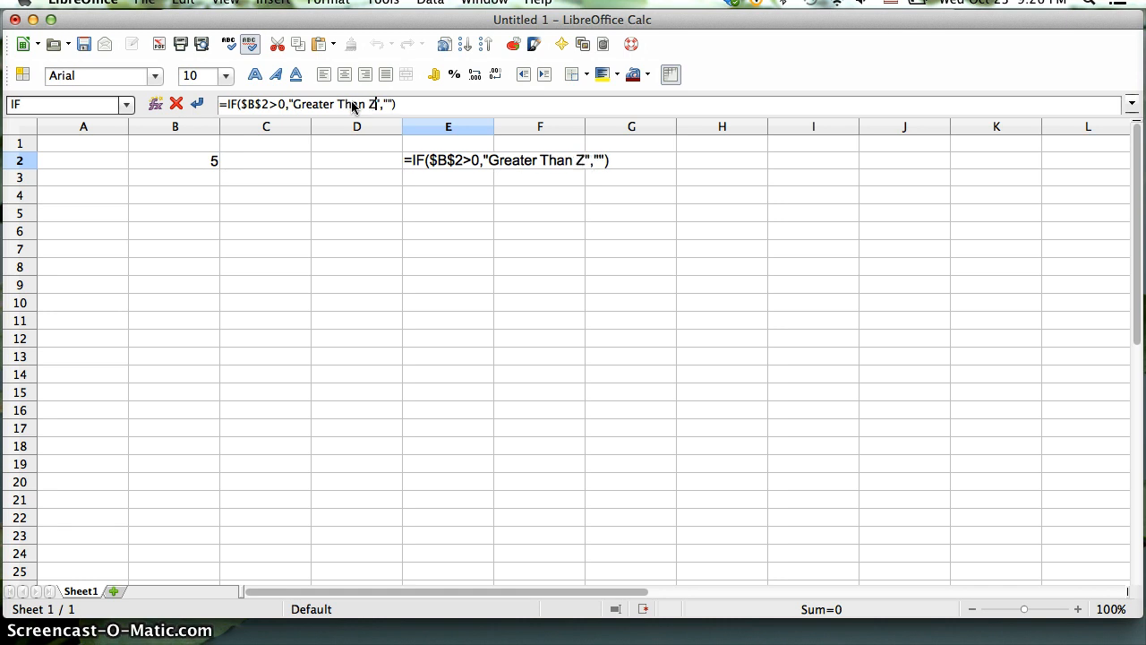
type("ero")
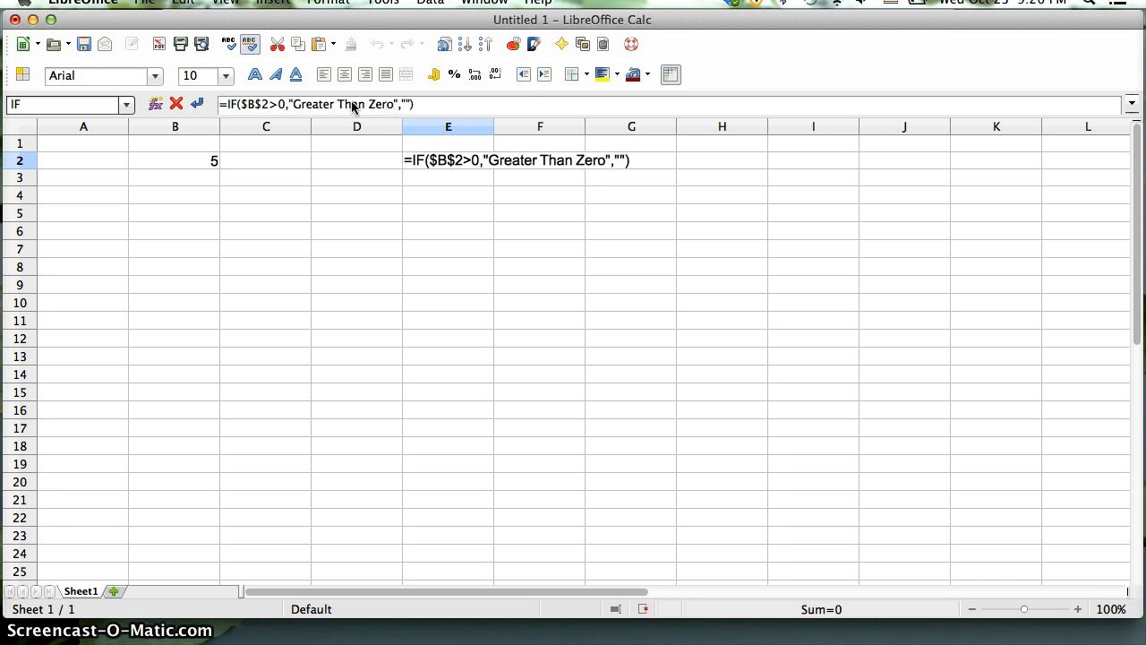
- Fill the empty third argument of E2's formula with "0 or Less Than Zero" and accept the formula
key("Right")
key("Right")
key("Right")
type("L")
key("BackSpace")
type("0 or")
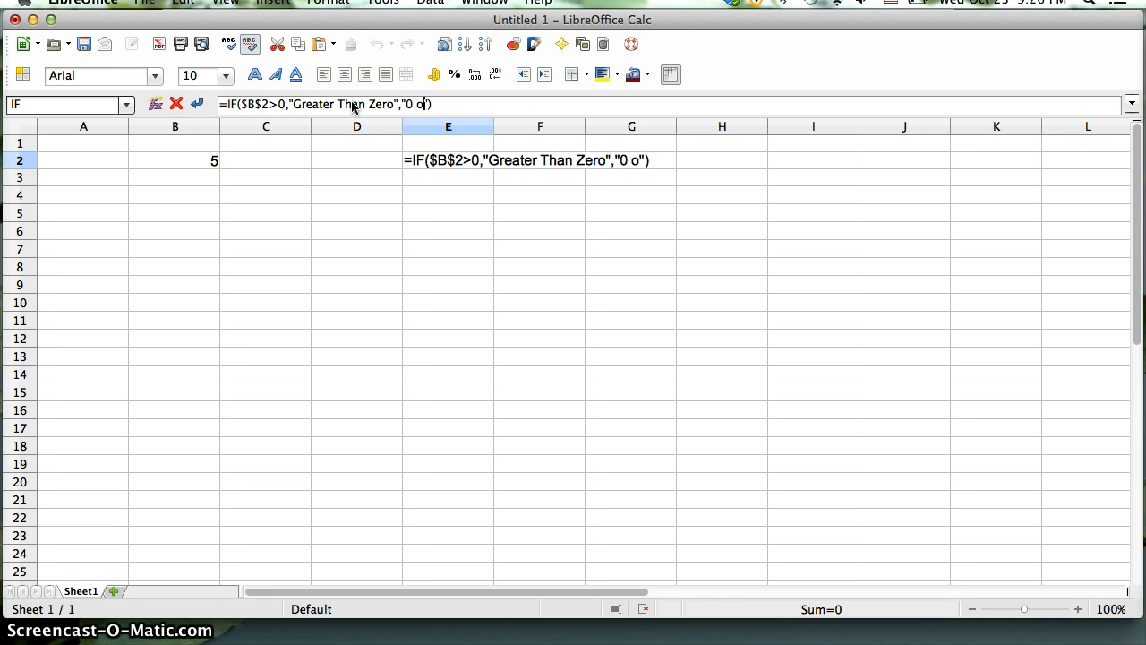
type(" Less")
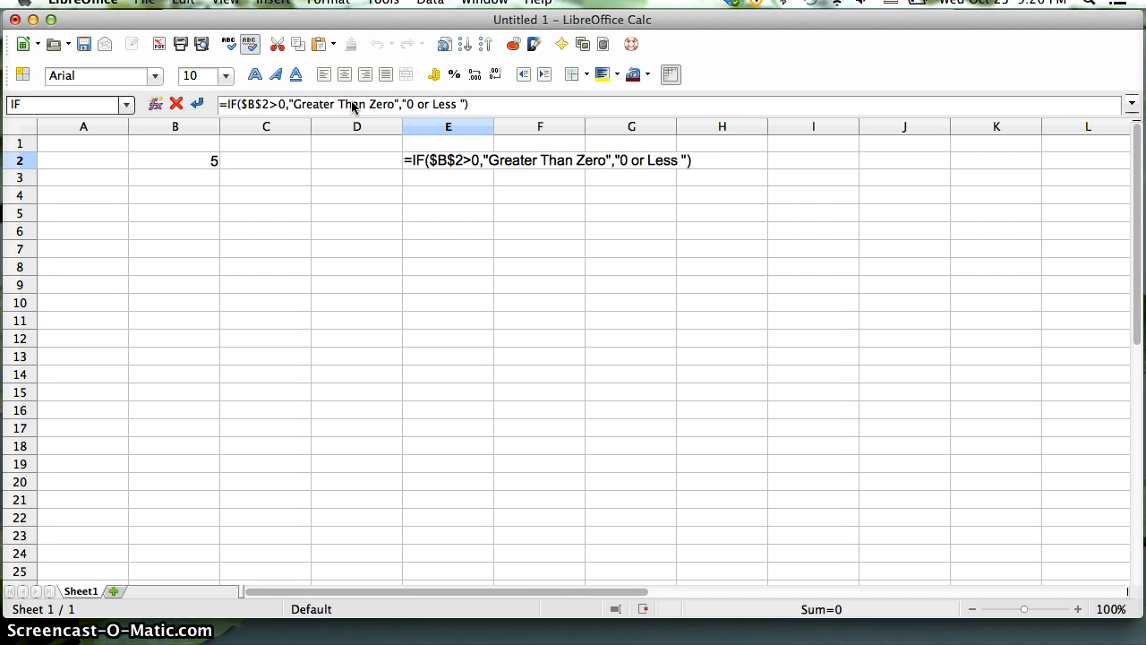
type(" Than")
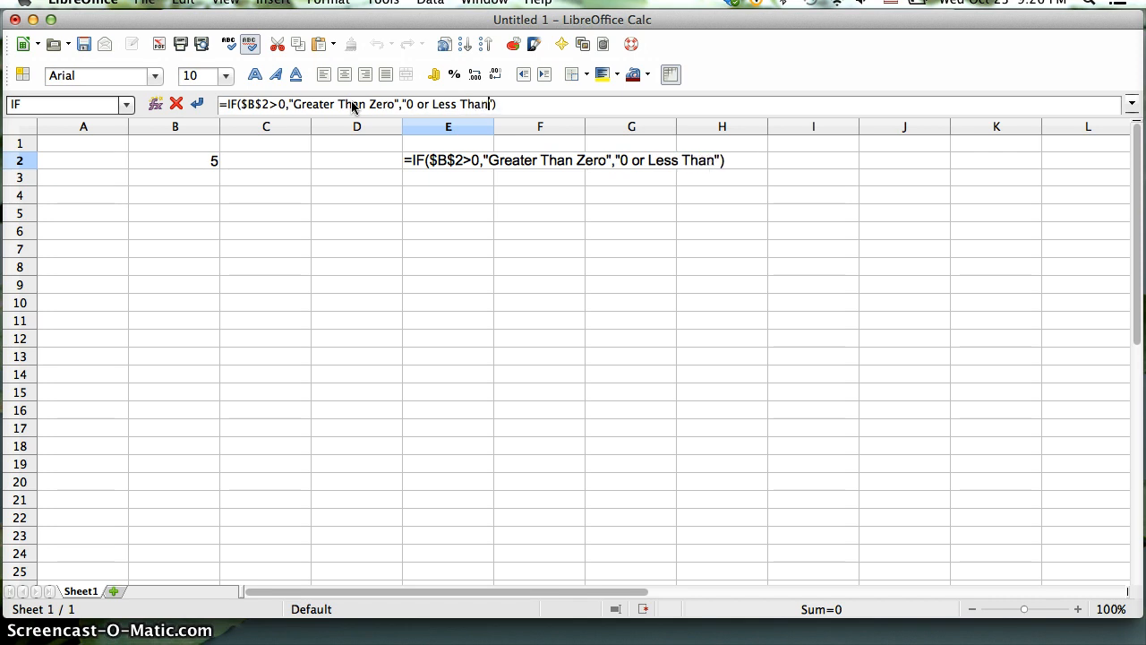
type(" Zer")
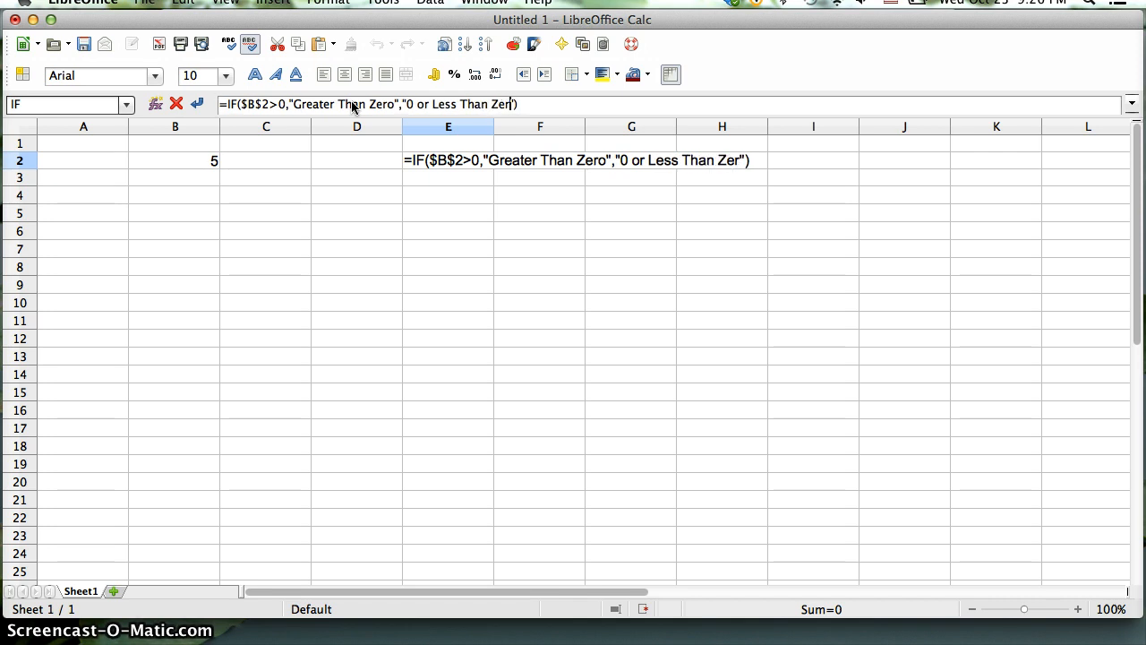
type("o")
key("Return")
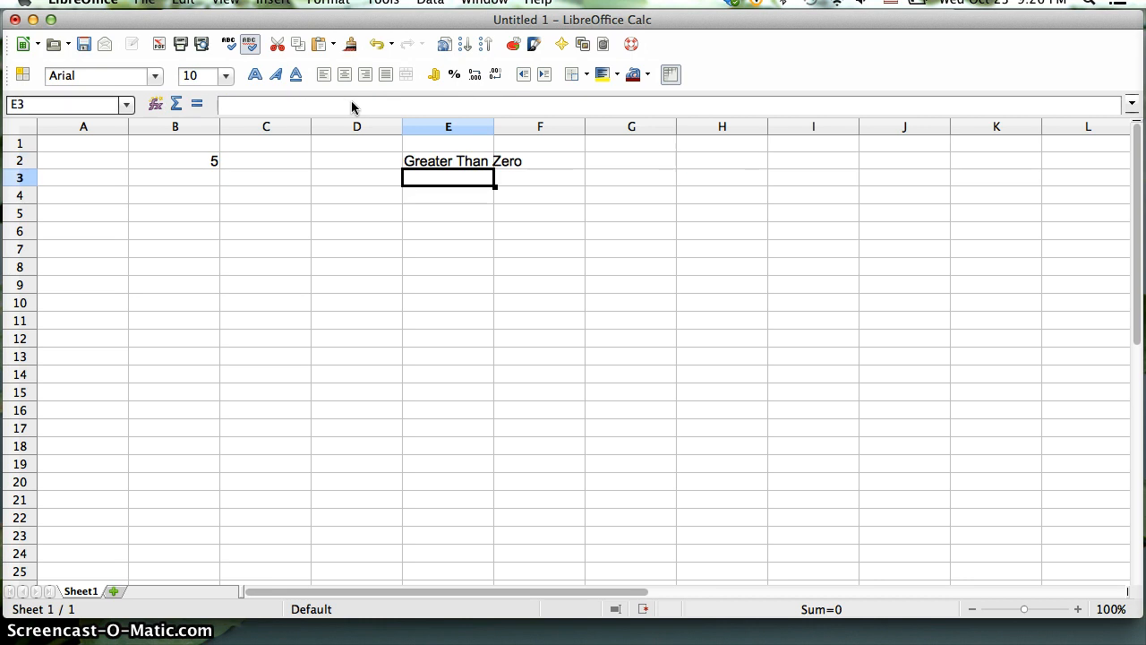
- Test the completed IF formula by setting cell B2 to 2, 0 and -1 in turn
key("Up")
key("Left")
key("Left")
key("Left")
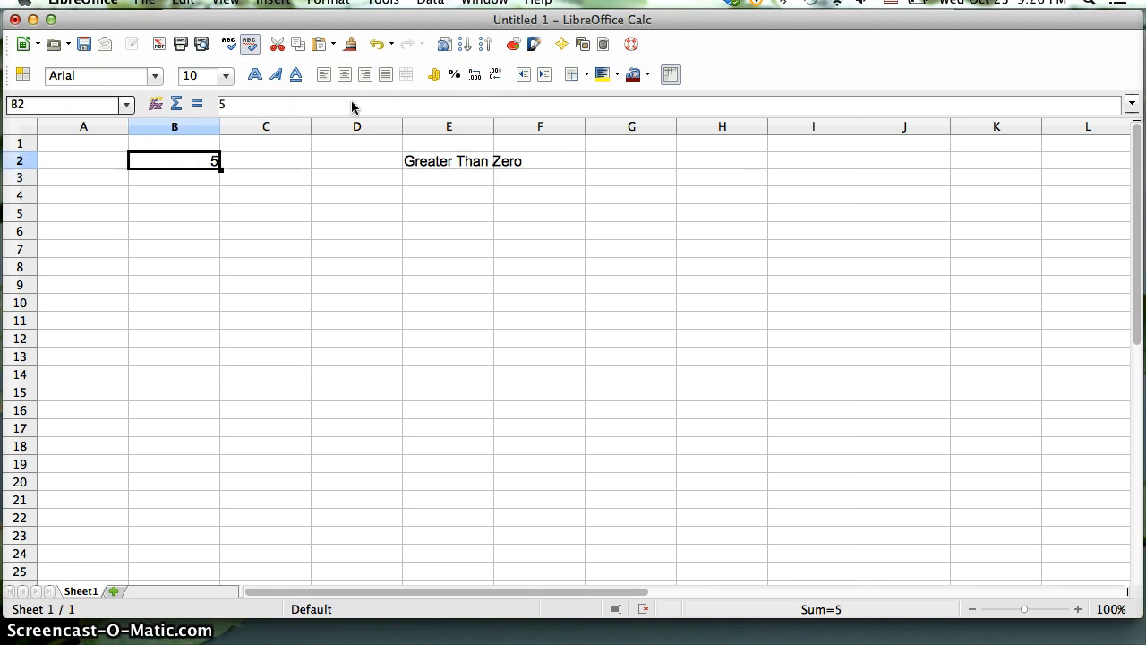
type("2")
key("Return")
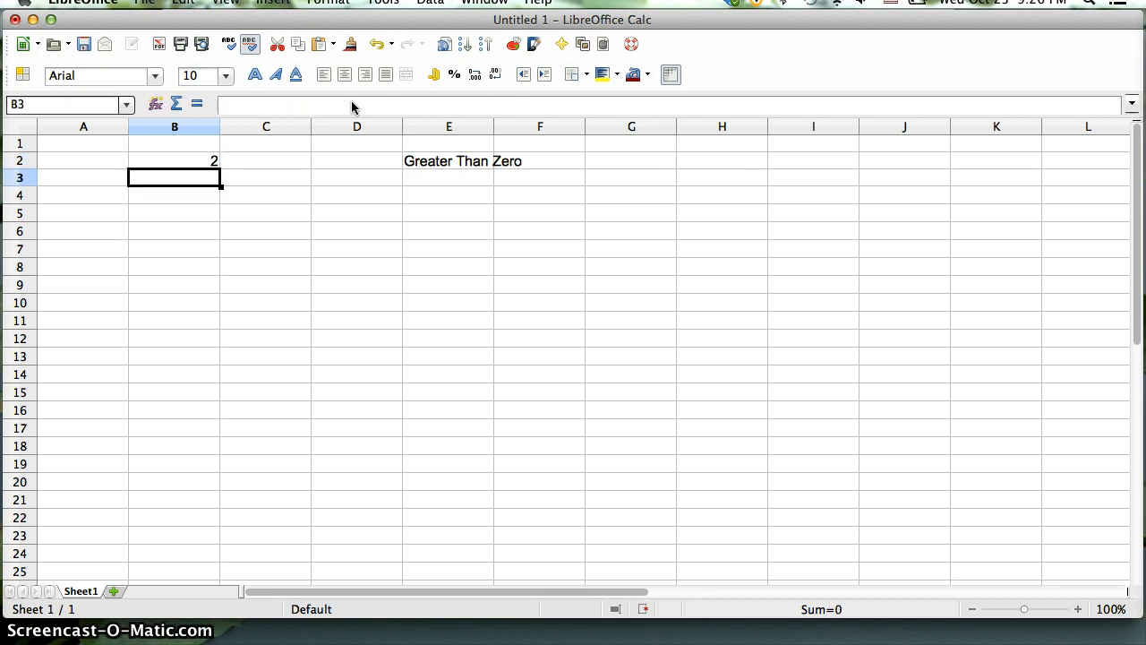
key("Up")
type("0")
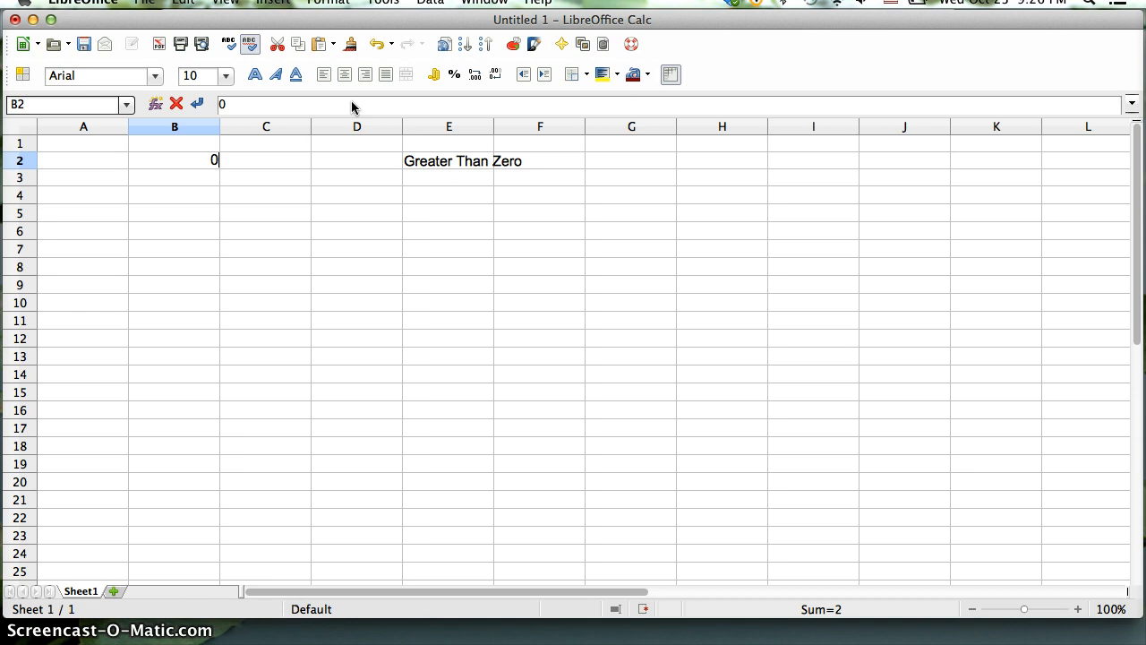
key("Return")
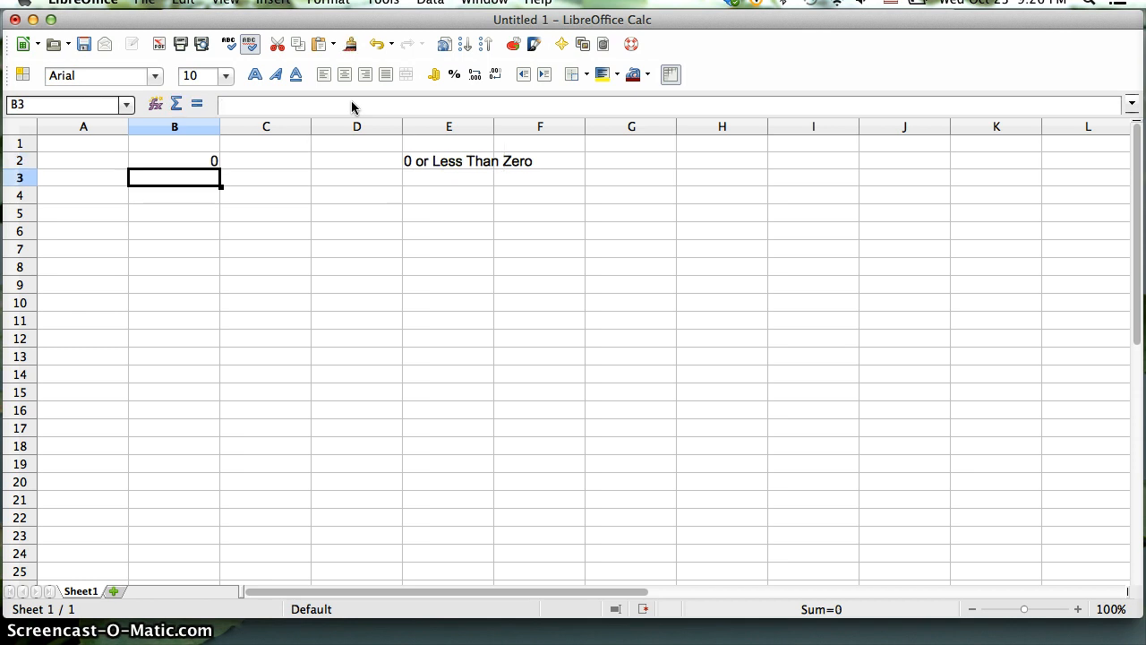
key("Up")
type("-1")
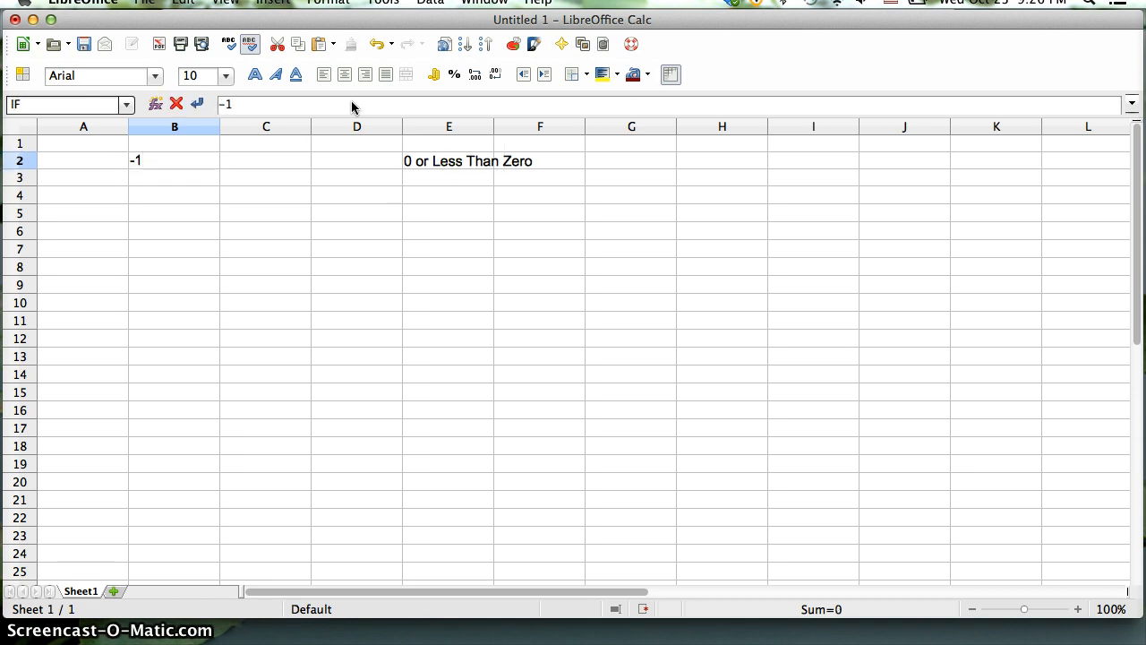
key("Return")
key("Up")
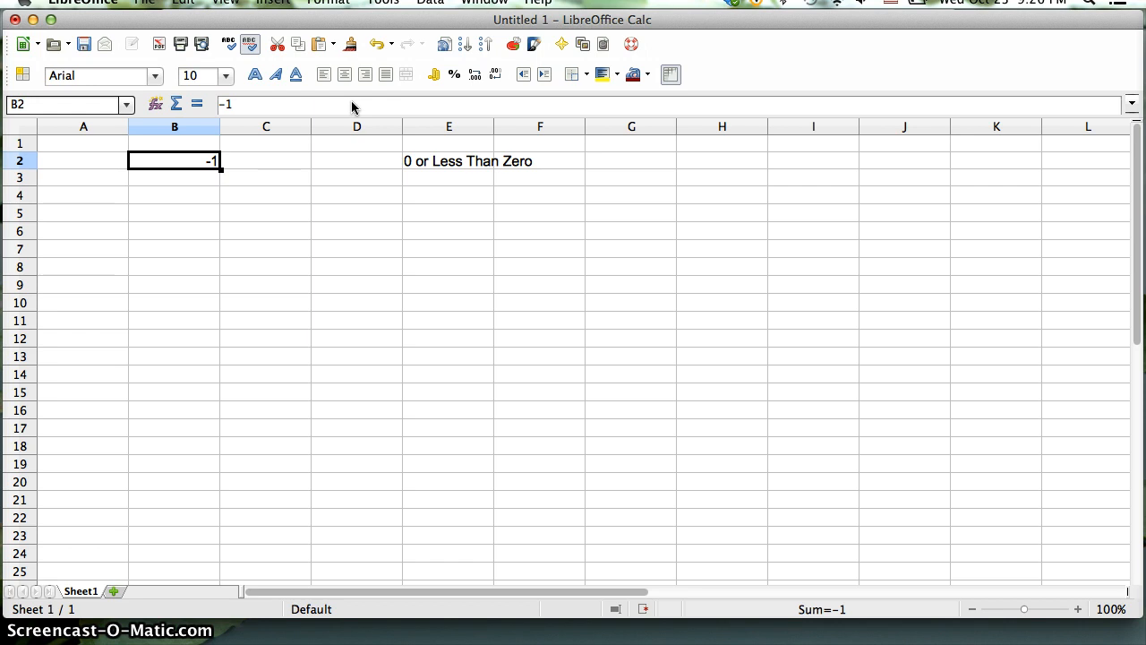
- Set cell B2 to 2 and then to 3 to test the formula with positive values
type("2")
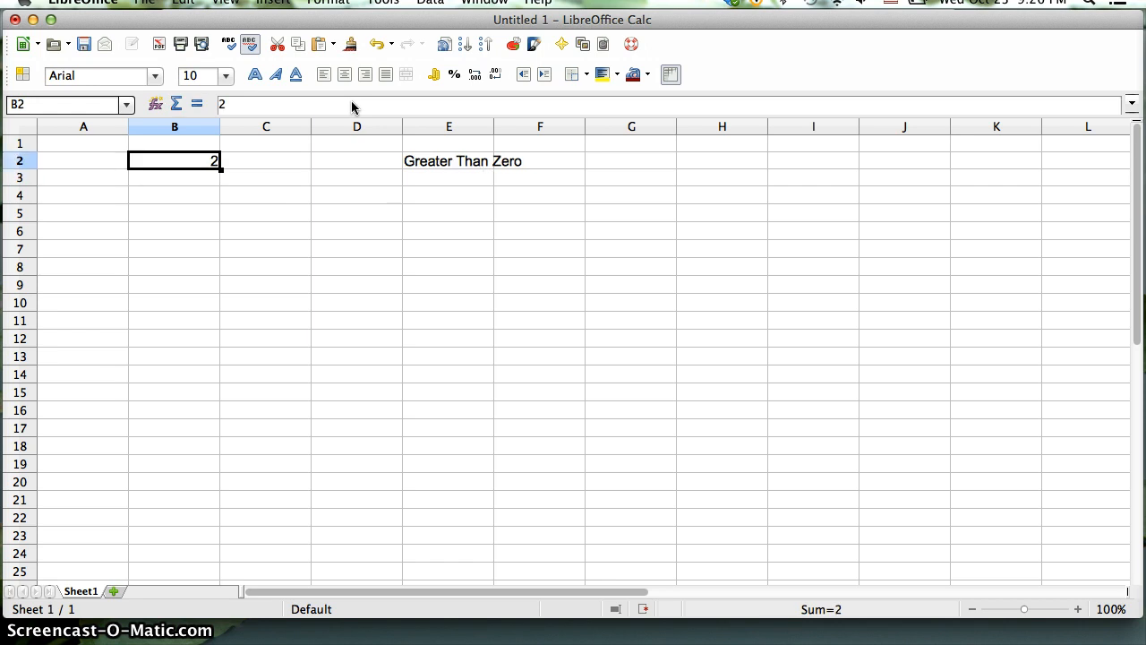
type("3")
key("Return")
key("Up")
- Replace "0 or Less Than Zero" in cell E2's formula with the start of a nested IF function
key("Right")
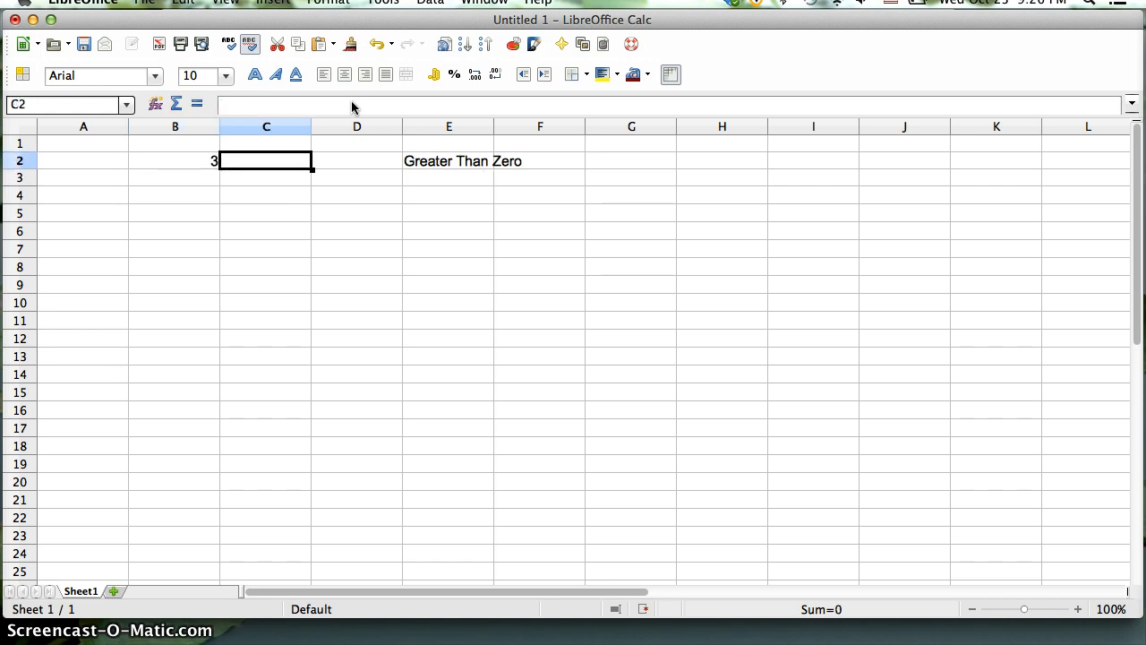
key("Right")
key("Right")
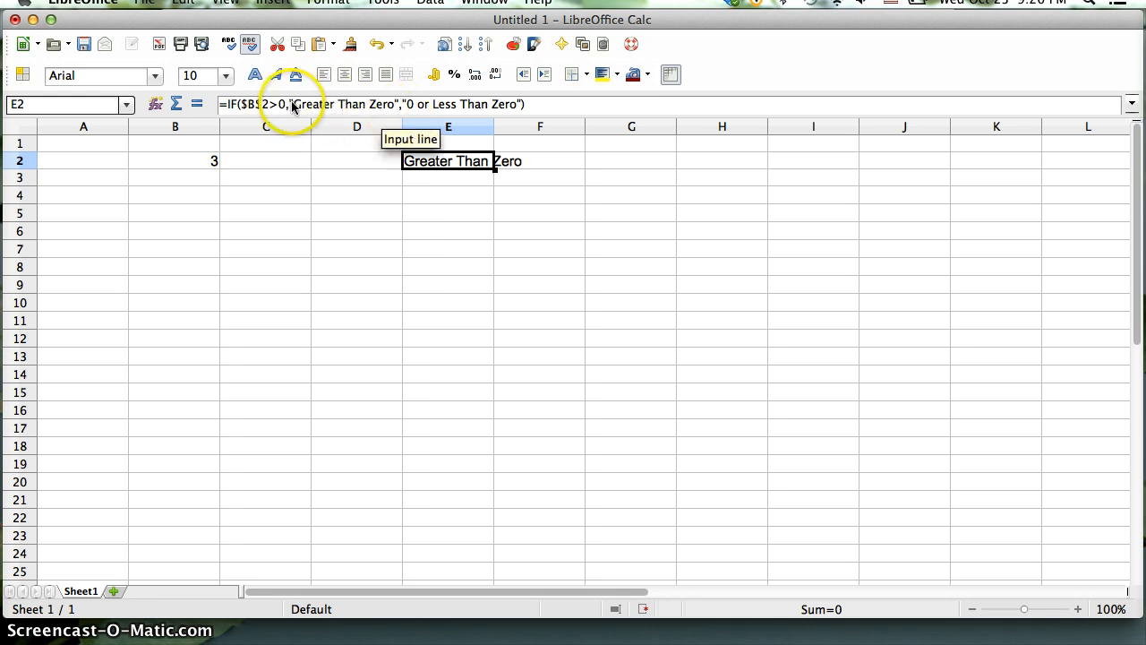
left_click(370, 105)
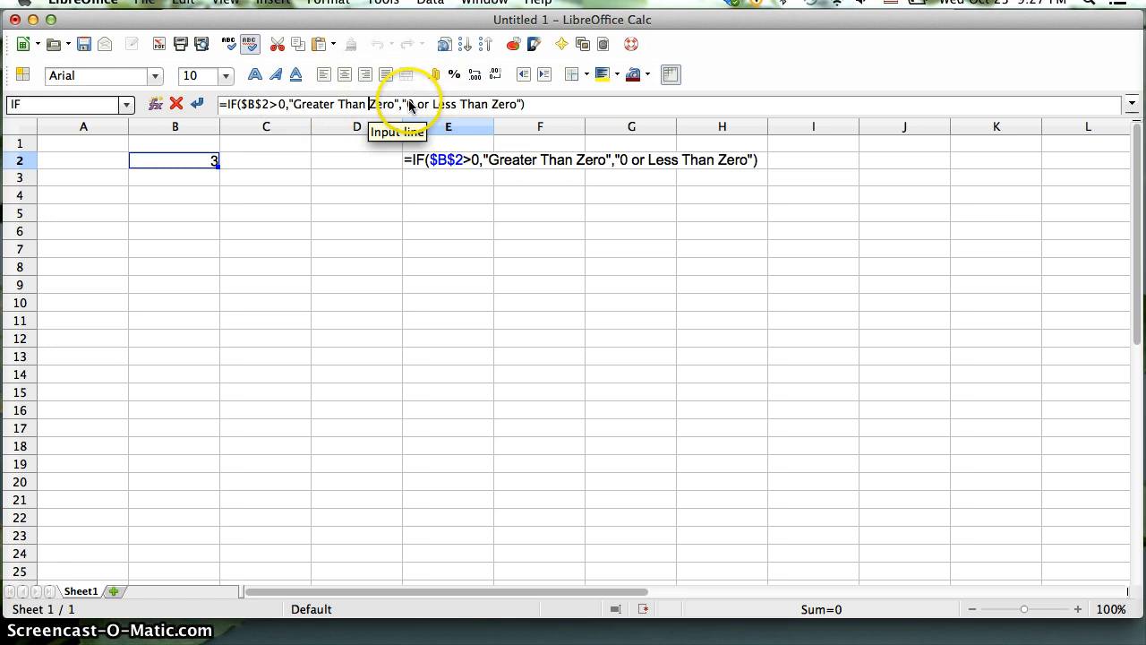
left_click(403, 105)
left_click_drag(406, 105, 521, 104)
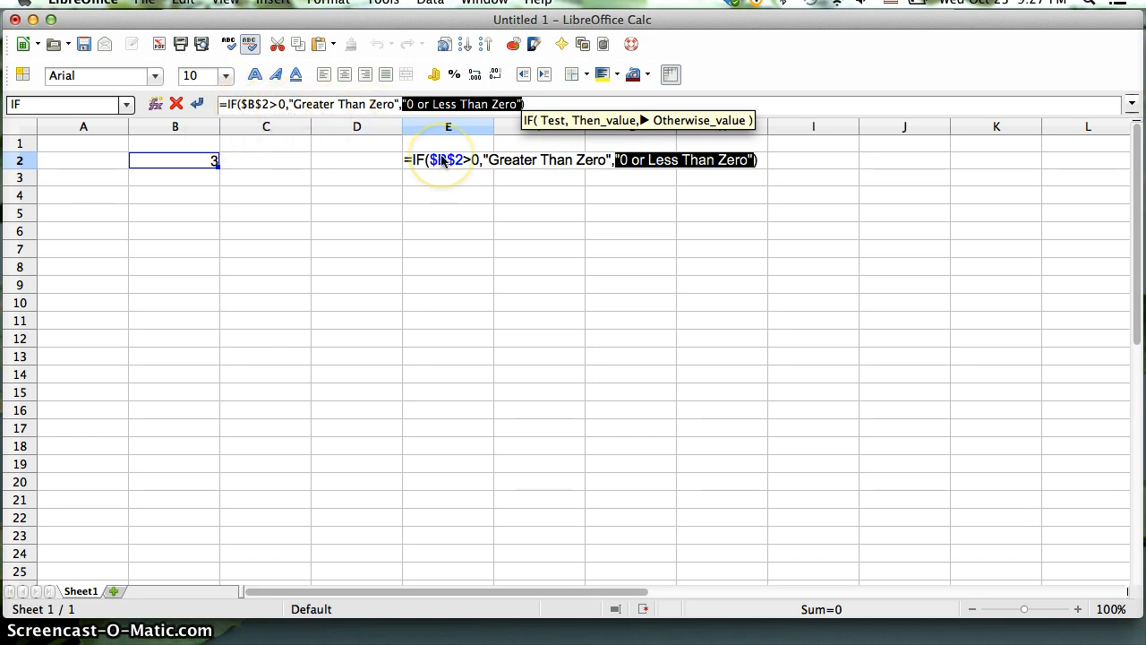
type("I")
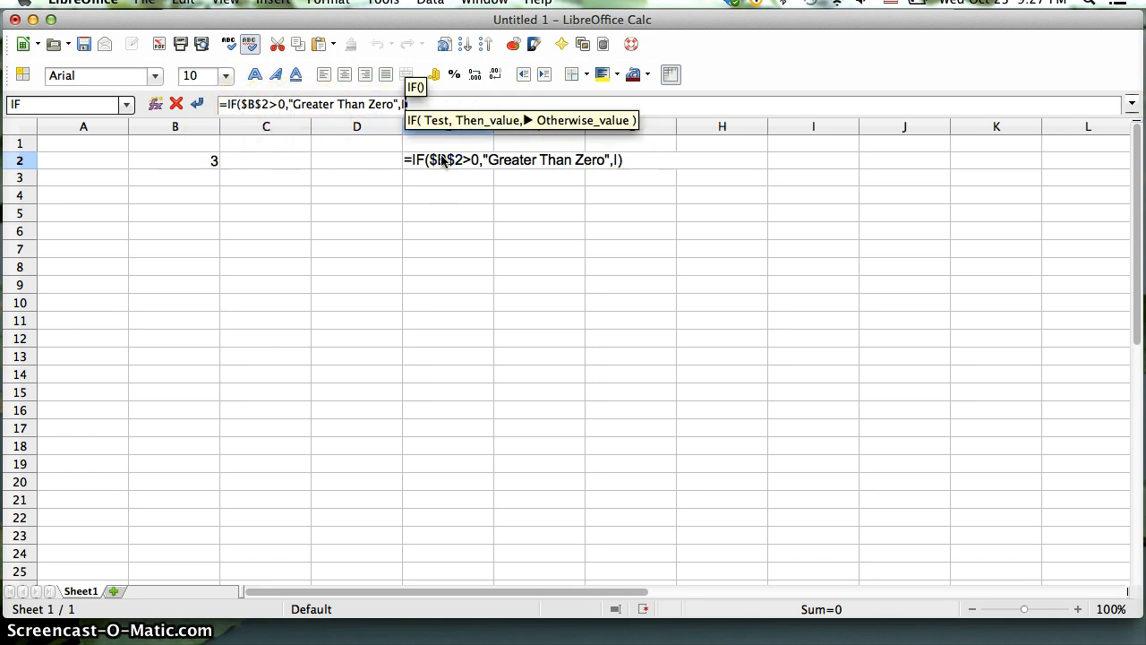
type("f")
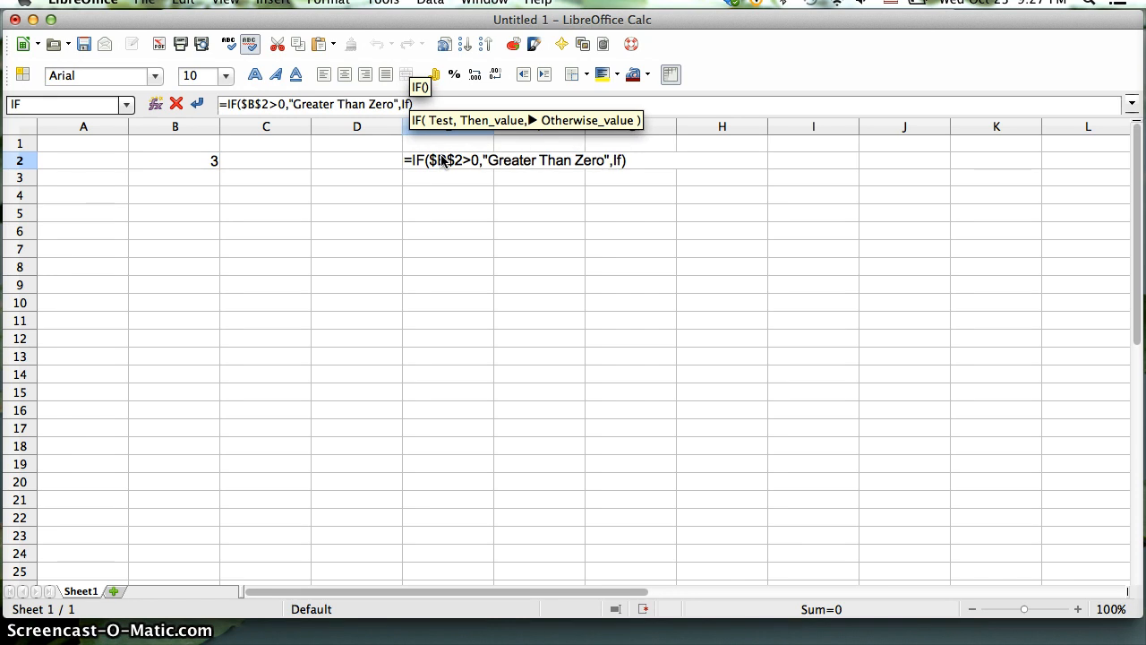
type("(")
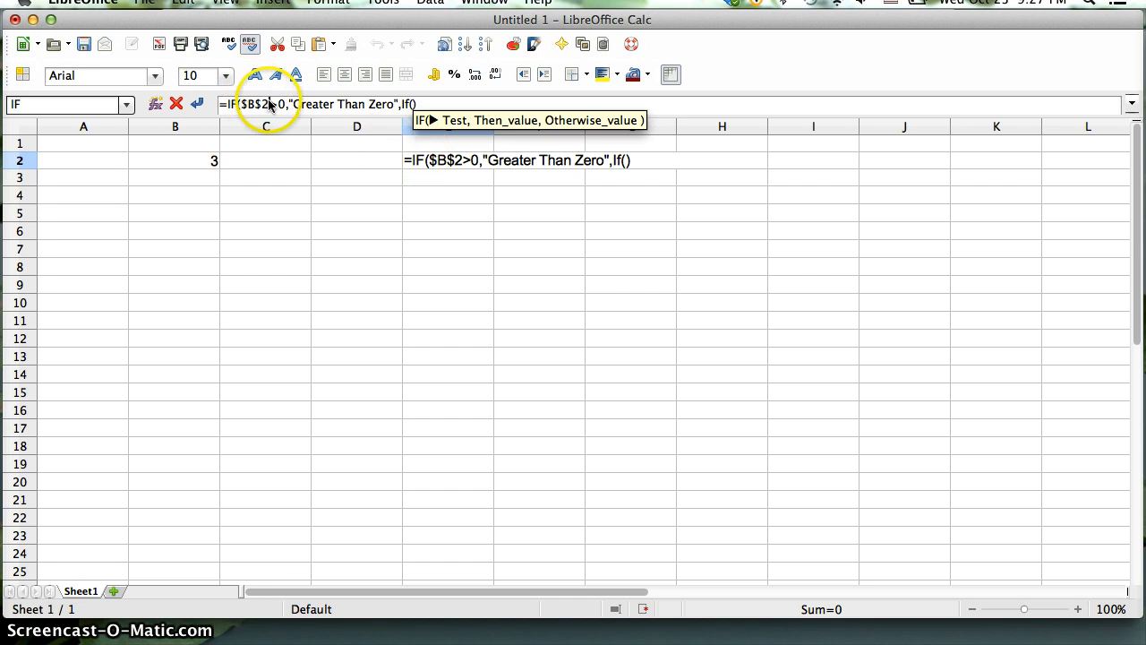
- Copy the $B$2 reference from the outer condition into the nested IF and complete its test as $B$2=0
left_click_drag(269, 104, 244, 106)
key("super+c")
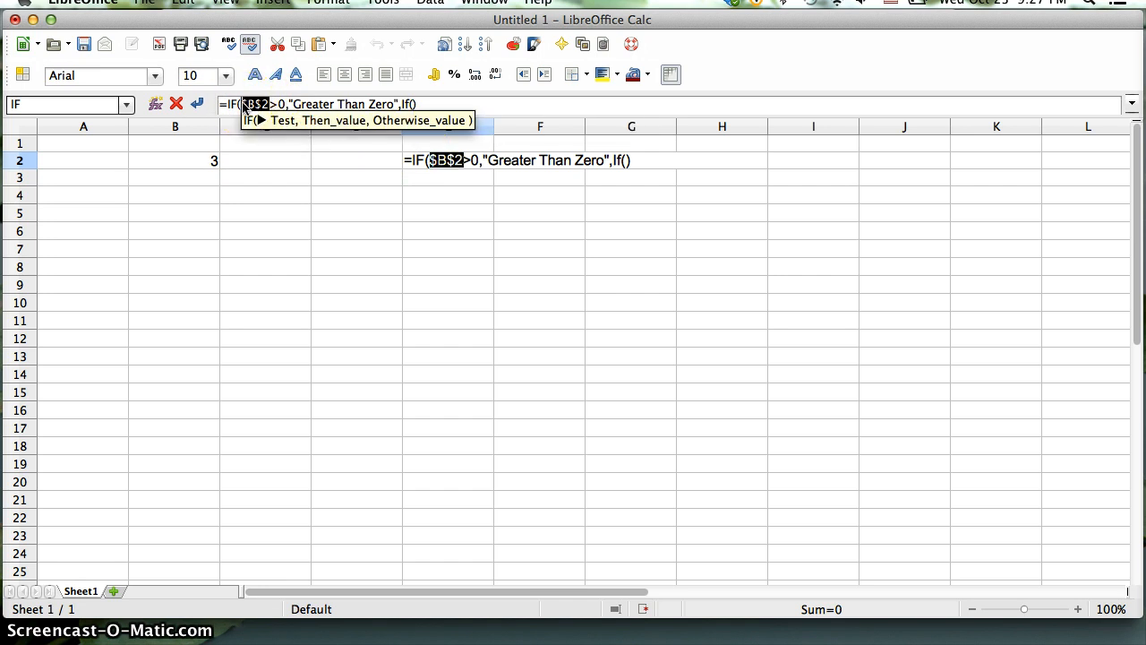
left_click(413, 105)
key("super+v")
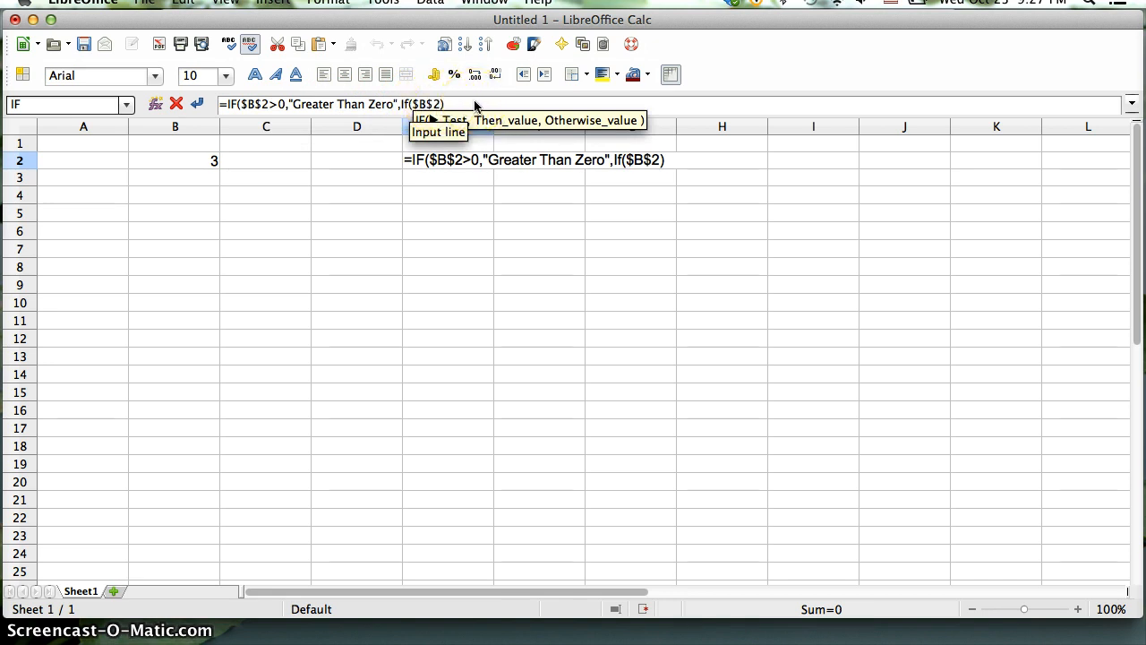
type("=")
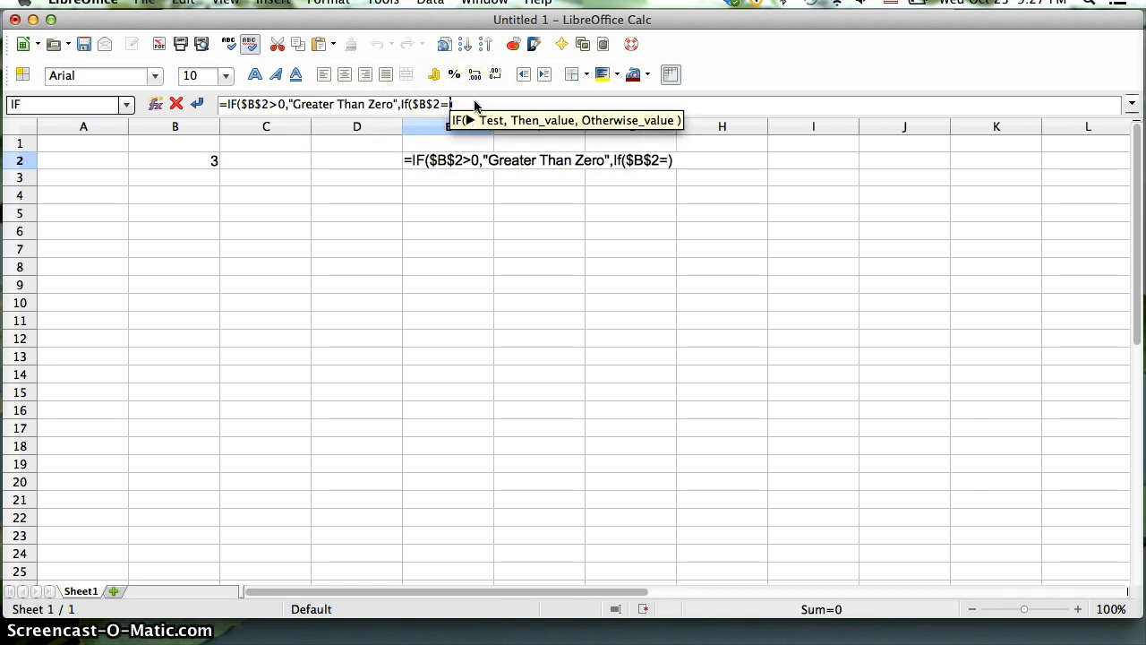
type("0,")
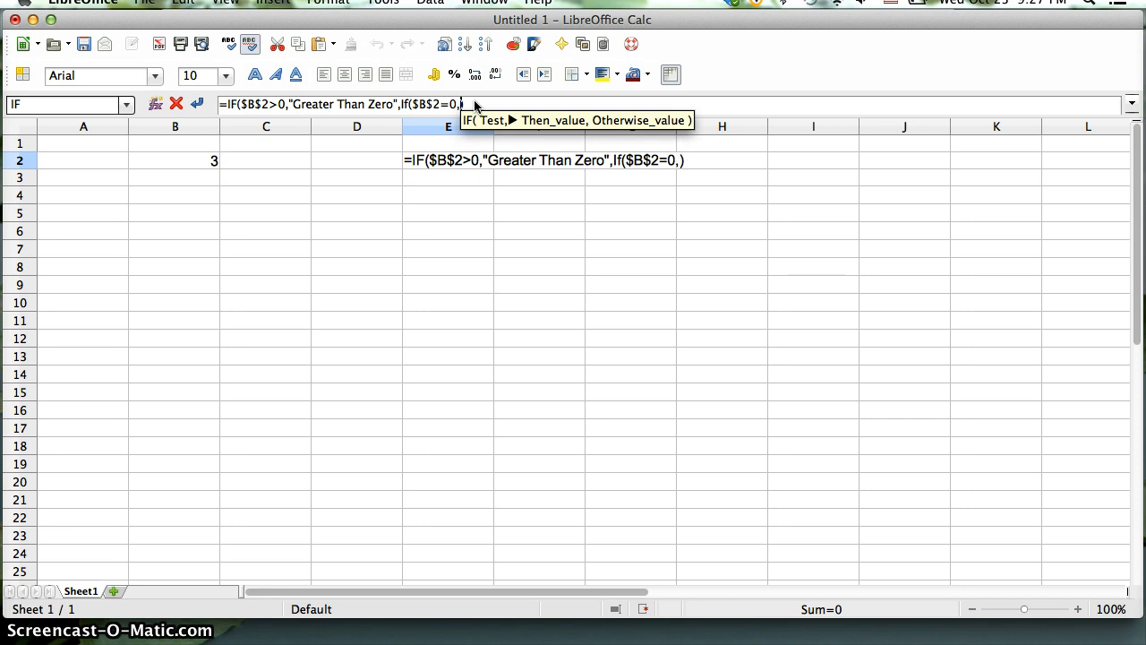
- Give the nested IF the results "Zero" and "Less Than Zero", close both functions and accept E2's formula
type("\"")
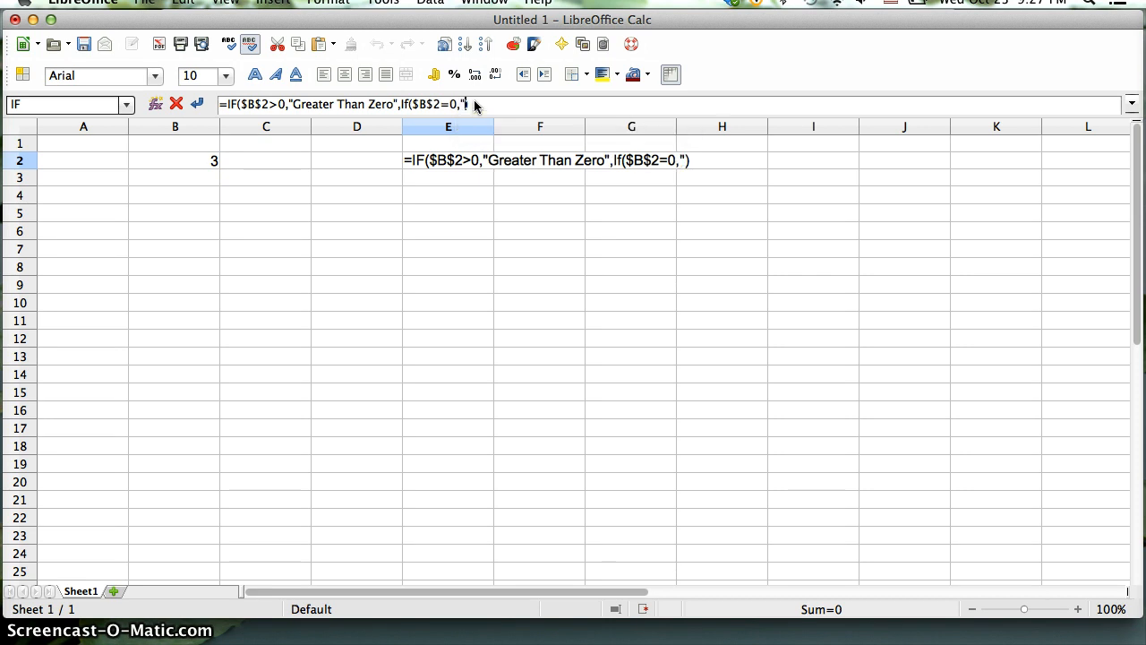
type("Zero\"")
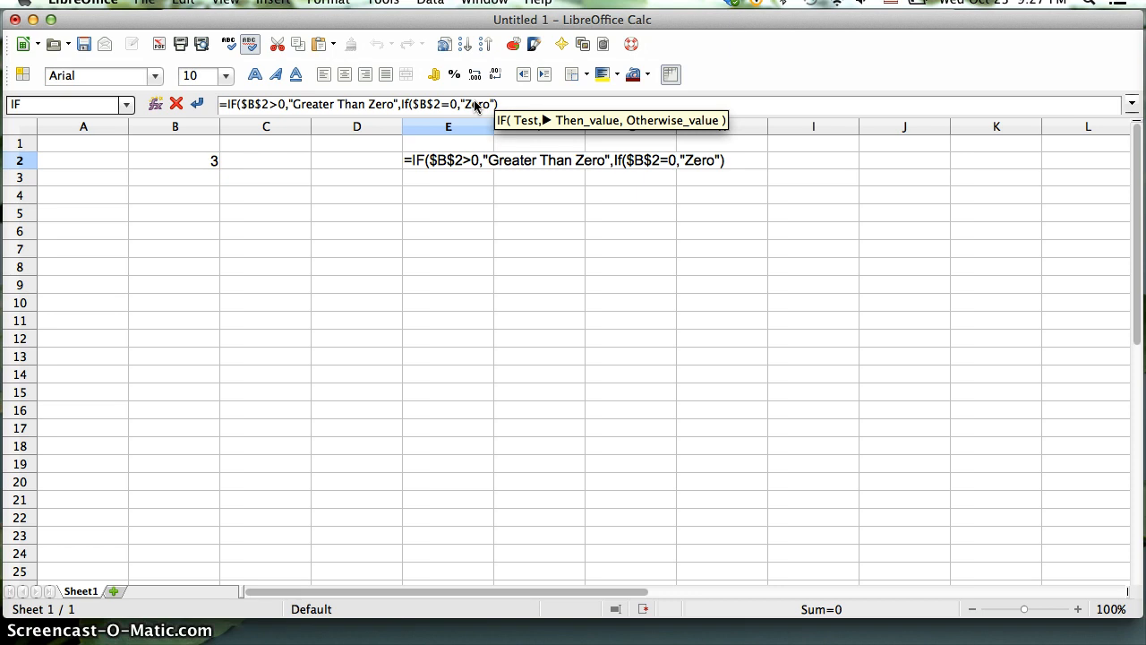
type(",")
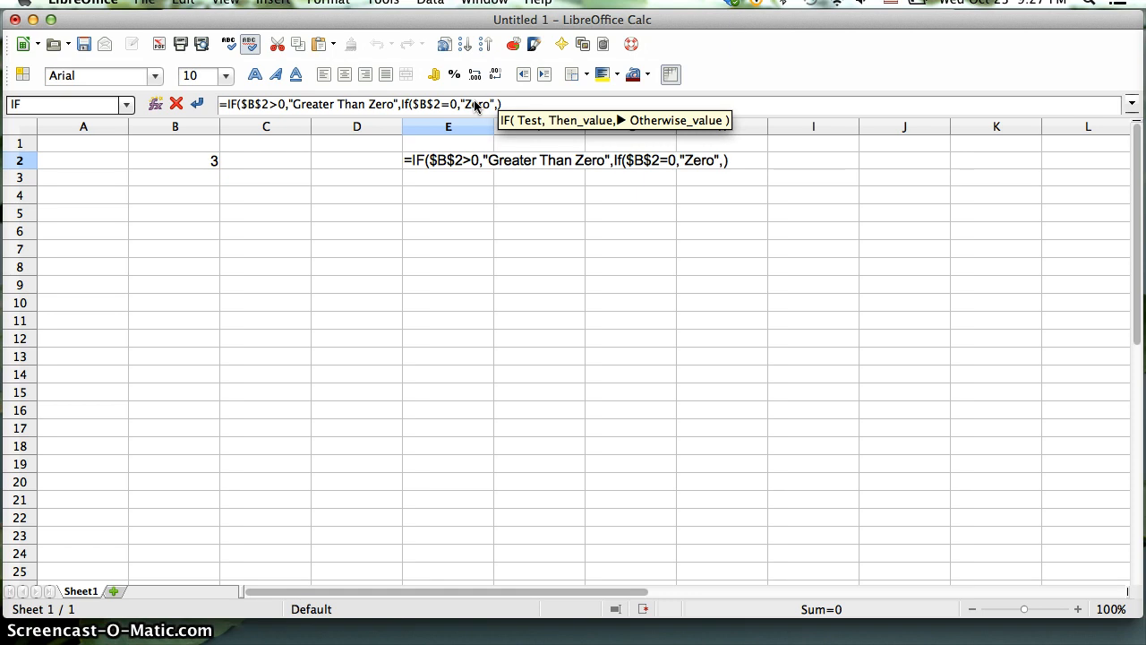
type("\"")
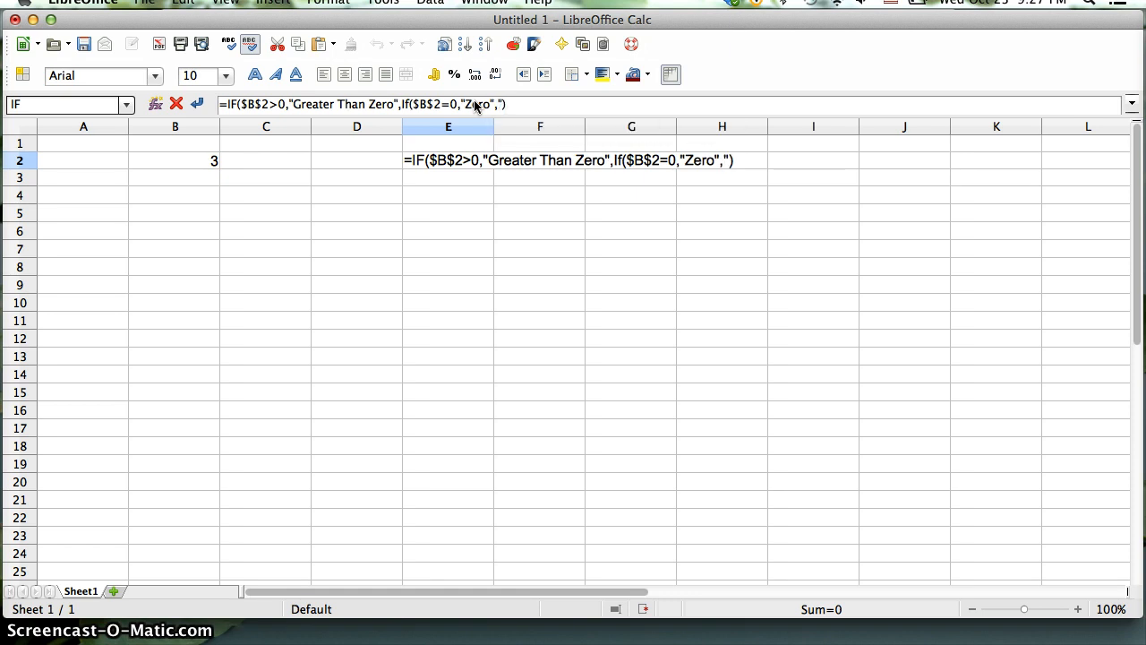
left_click(459, 104)
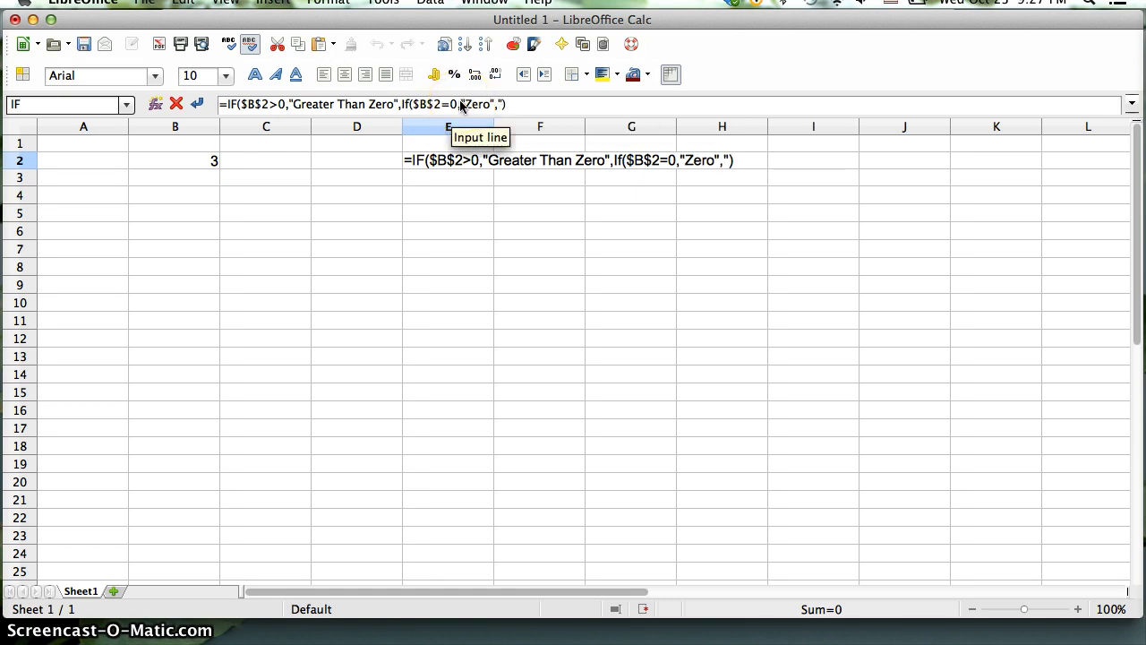
type("Less ")
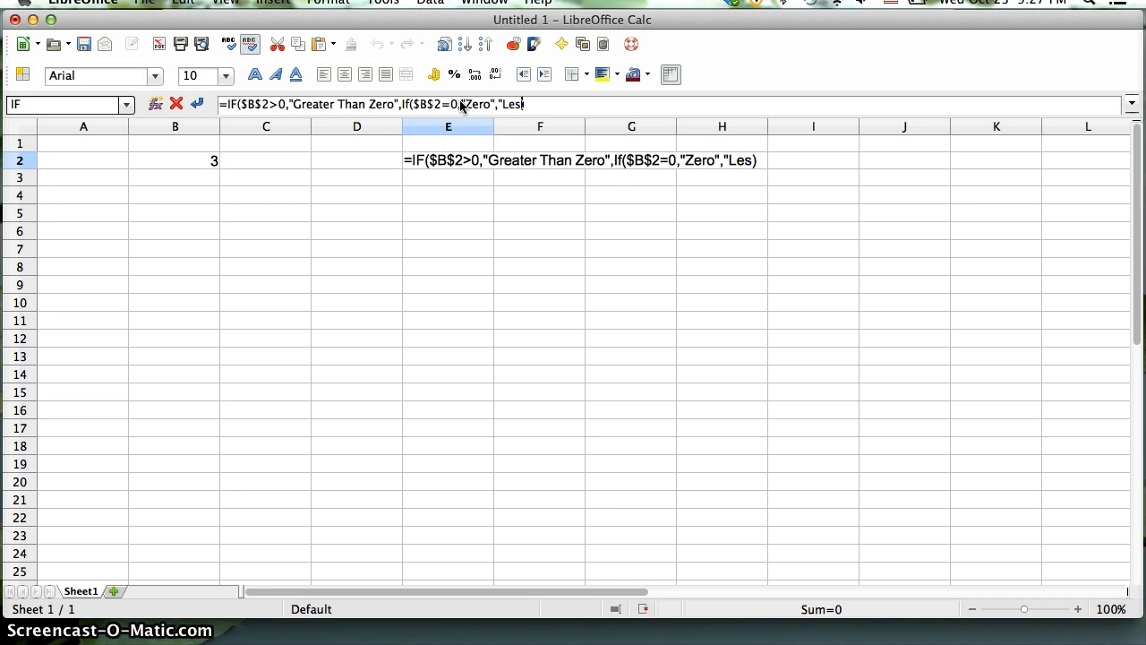
type("Tha")
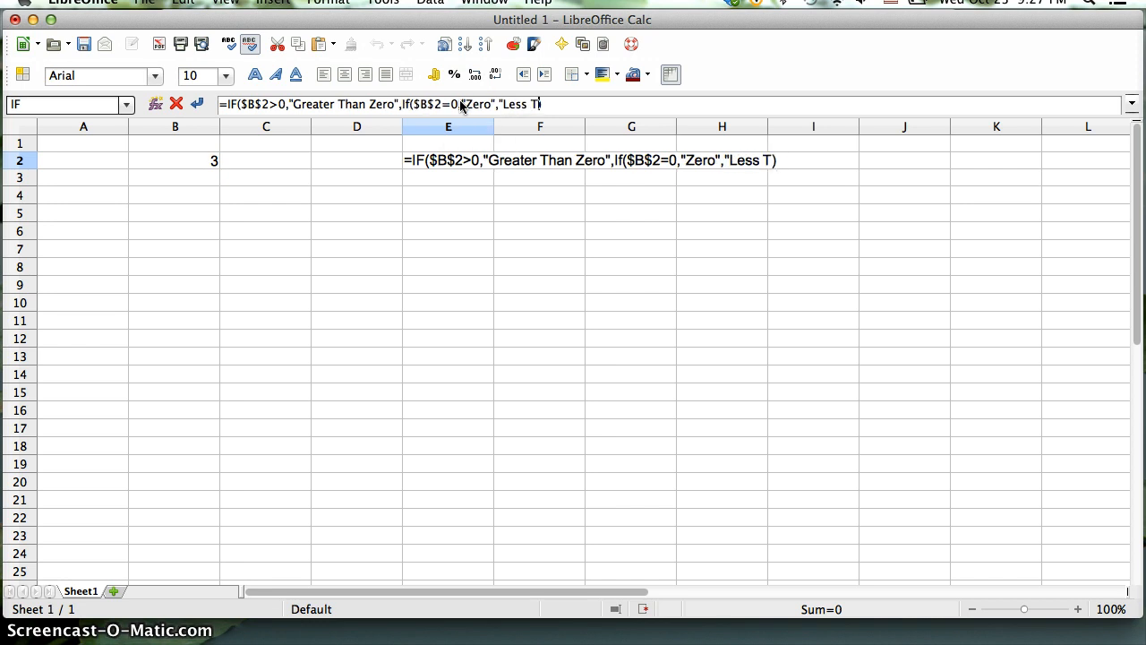
type("n Zero")
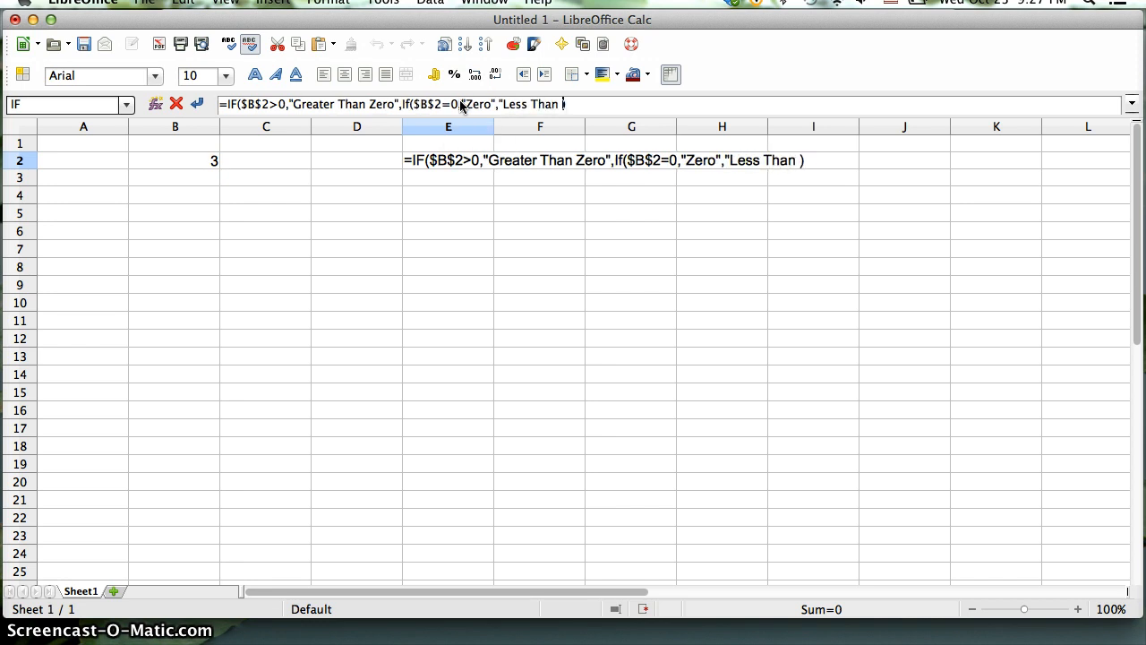
type("\"))")
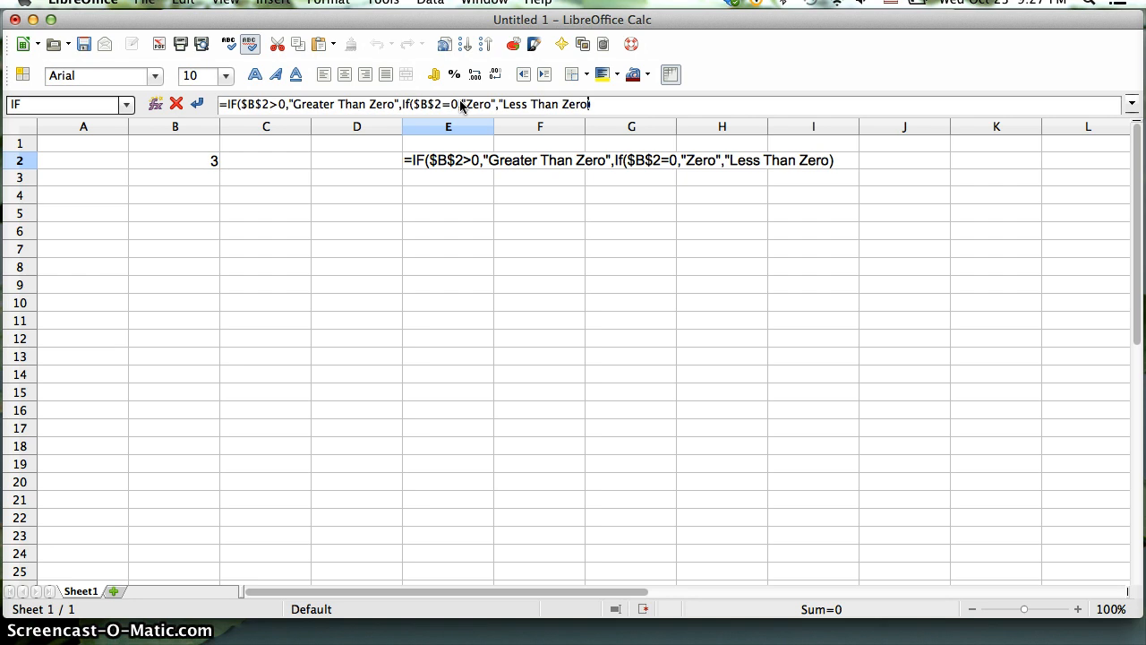
key("Return")
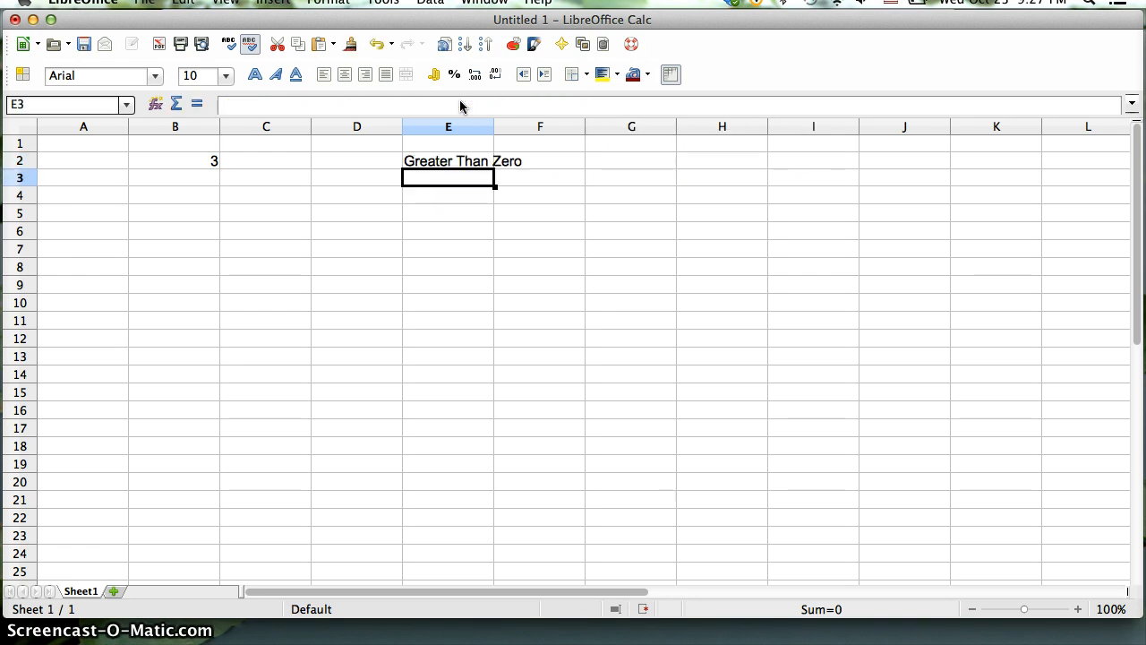
- Review E2's nested formula and test it by setting cell B2 to 0 and then to -1
key("Up")
key("Left")
key("Left")
key("Right")
key("Right")
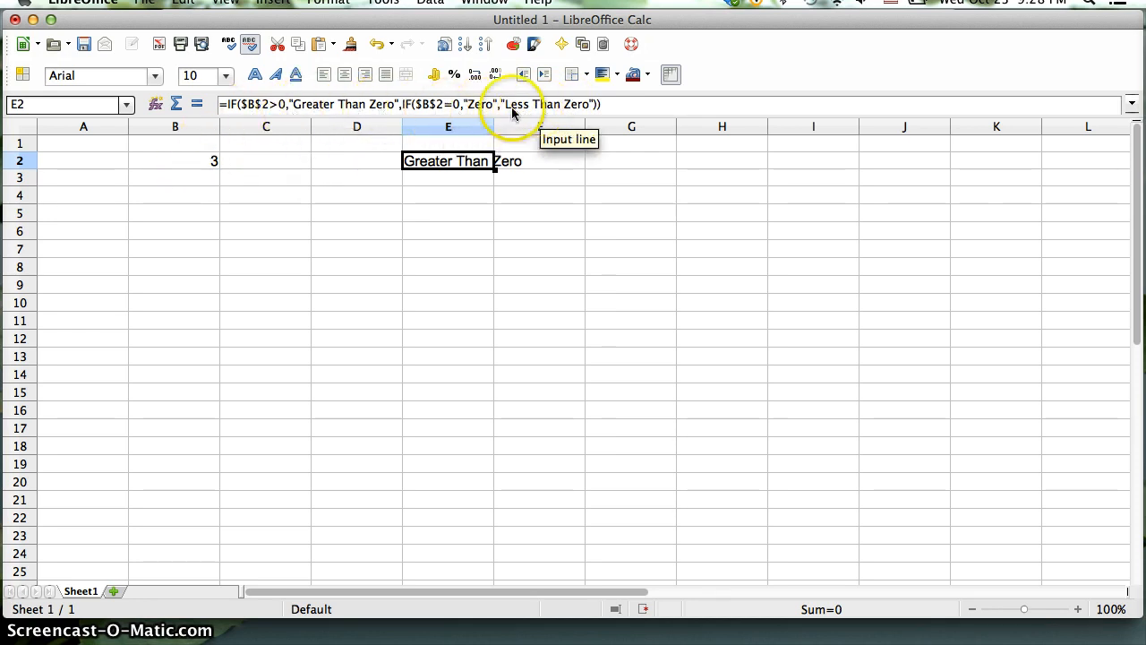
left_click(204, 161)
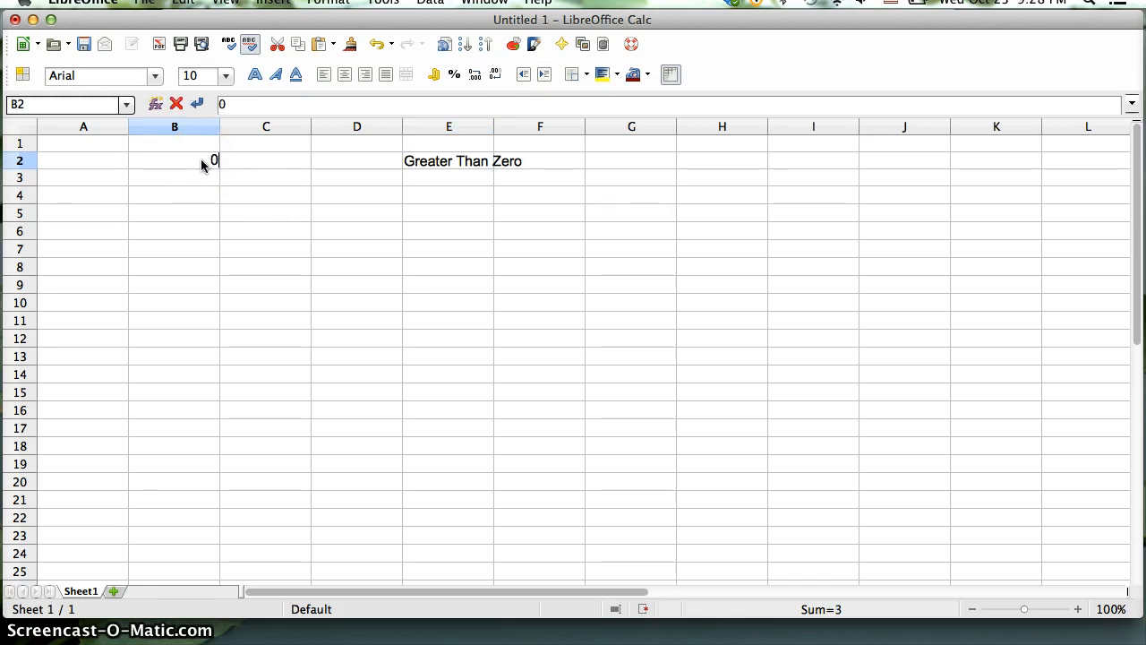
key("Return")
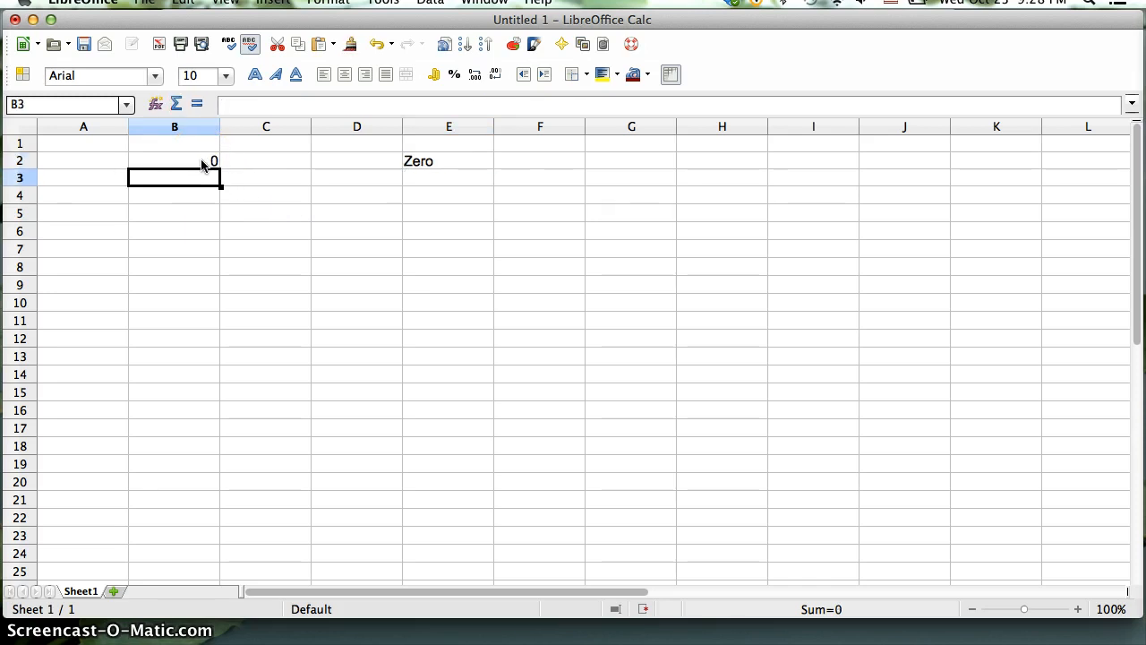
left_click(201, 161)
type("-1")
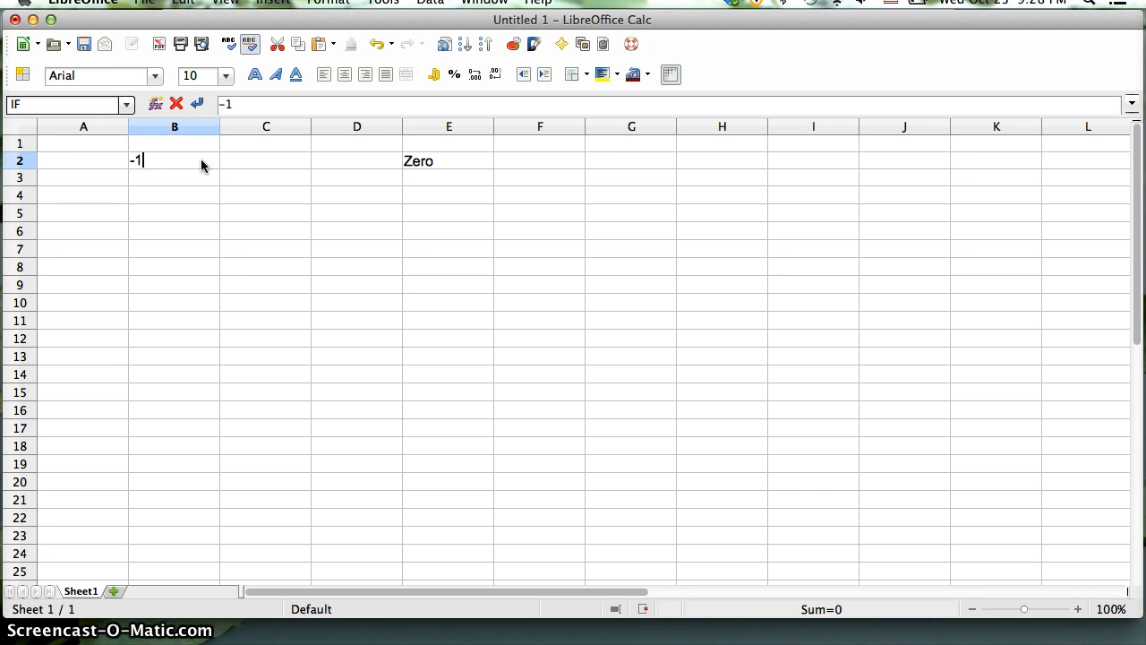
key("Return")
left_click(201, 161)
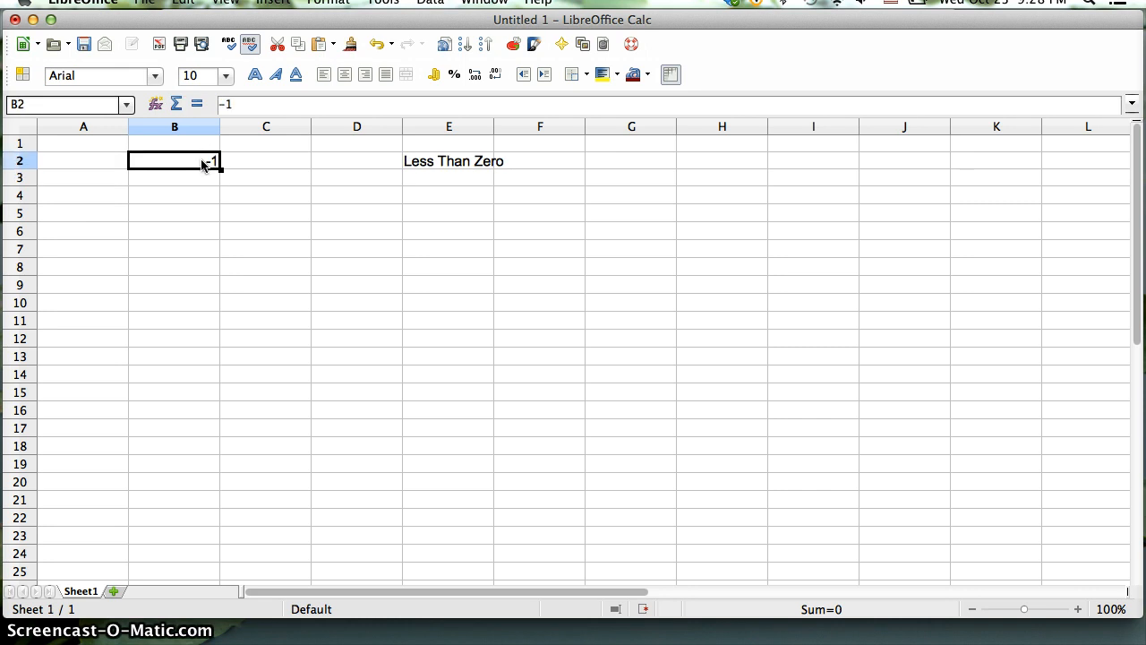
- Copy the nested IF formula from cell E2 into cell E3
key("Right")
key("Right")
key("Right")
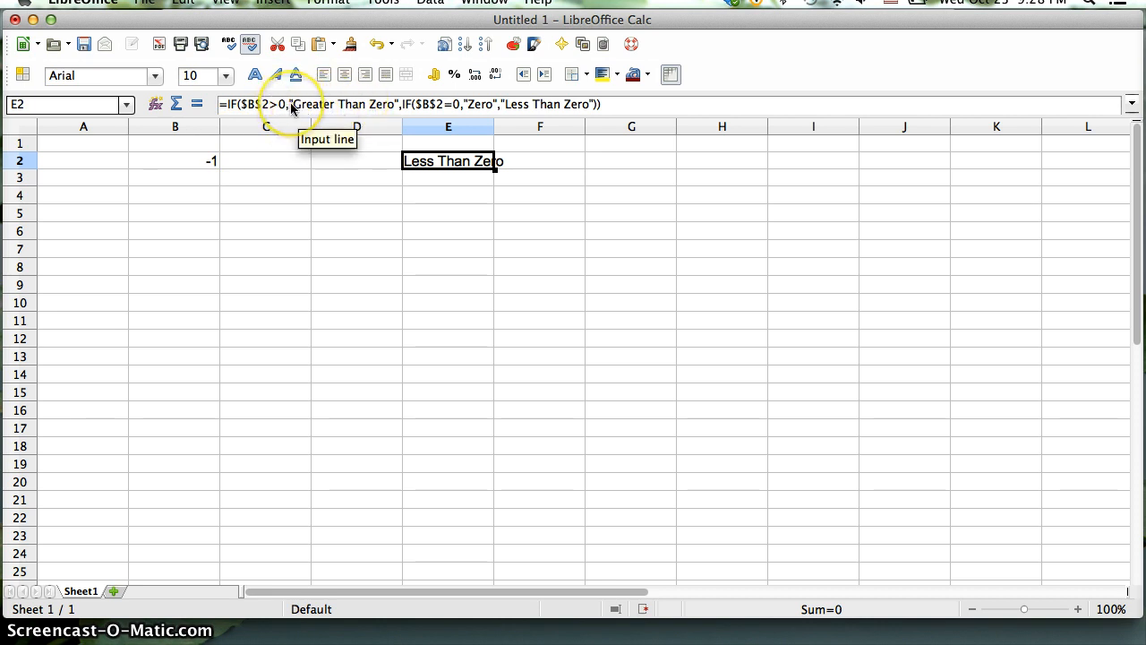
key("super+c")
left_click(410, 179)
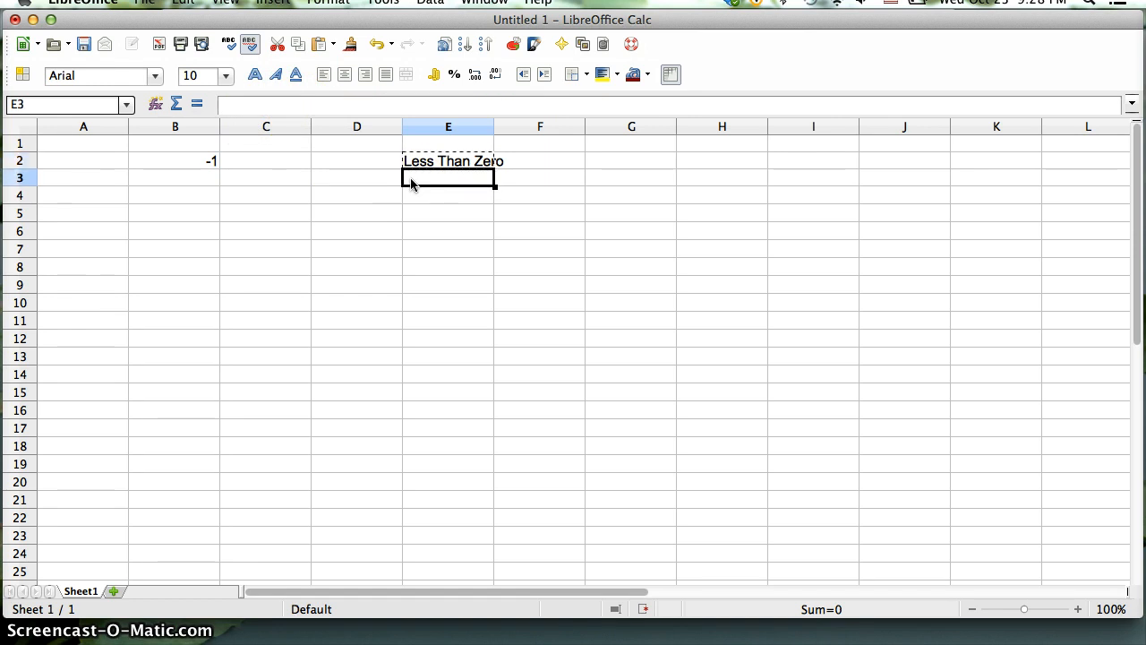
key("super+v")
key("Down")
key("Up")
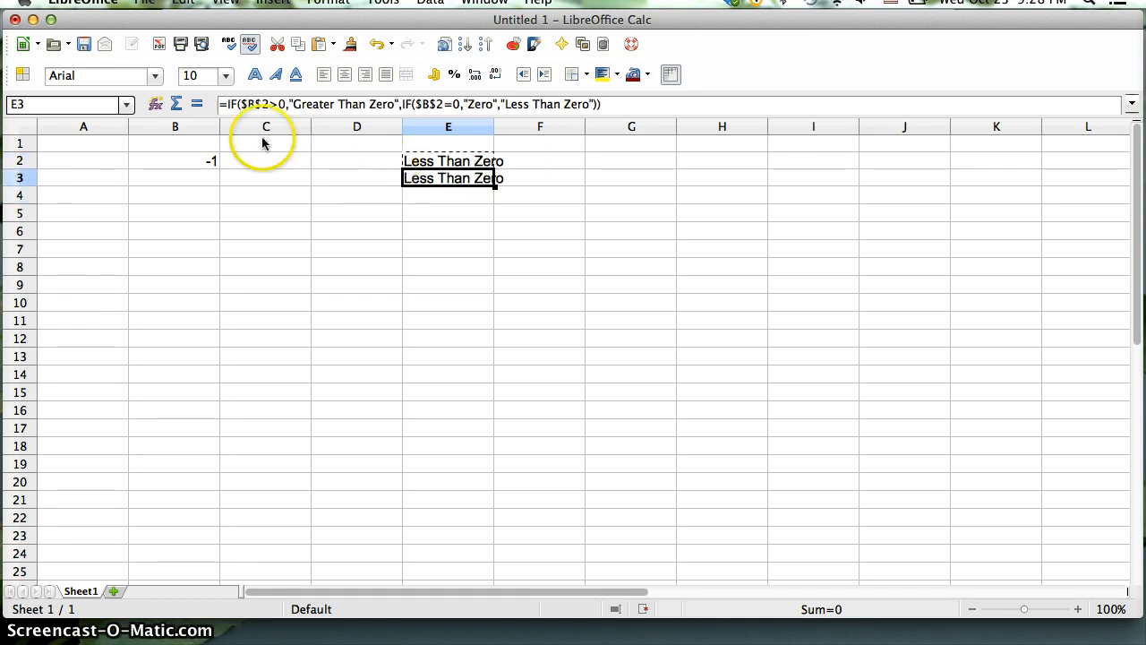
- Replace the "Greater Than Zero" result in E3's formula with the calculation $b$2*2
left_click_drag(288, 106, 399, 106)
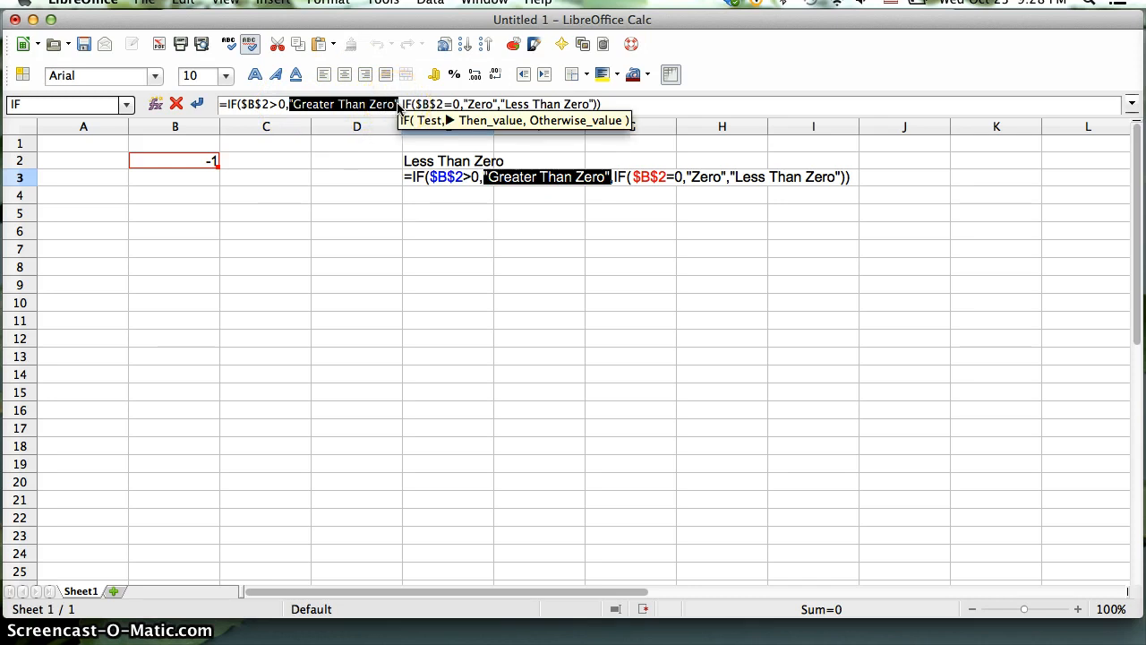
key("BackSpace")
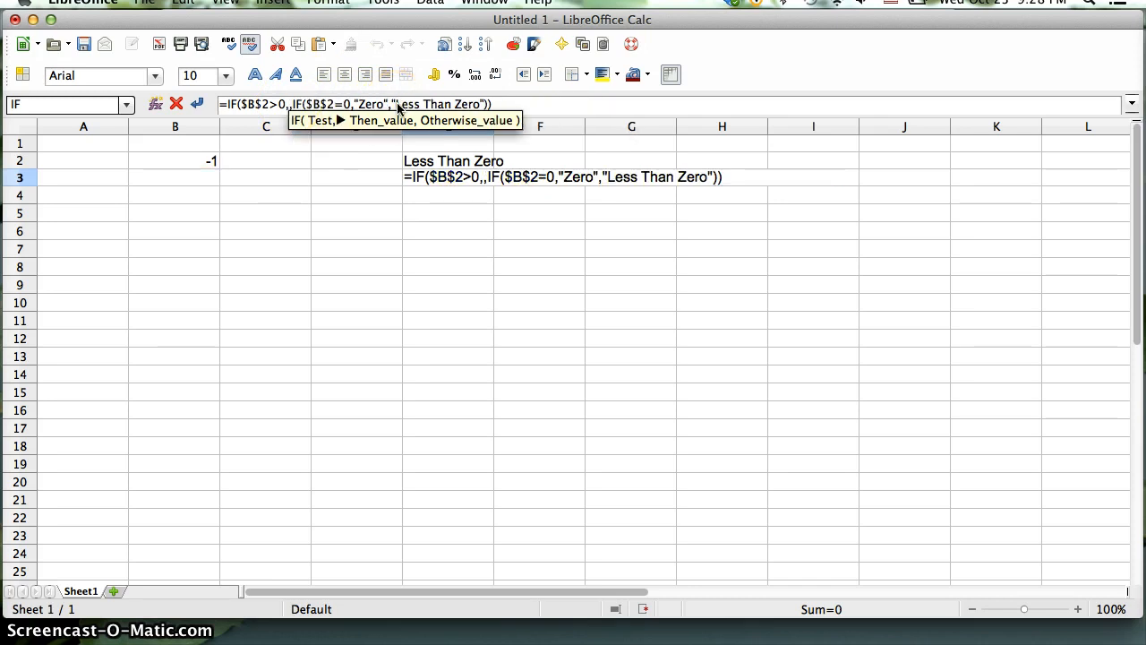
type("$")
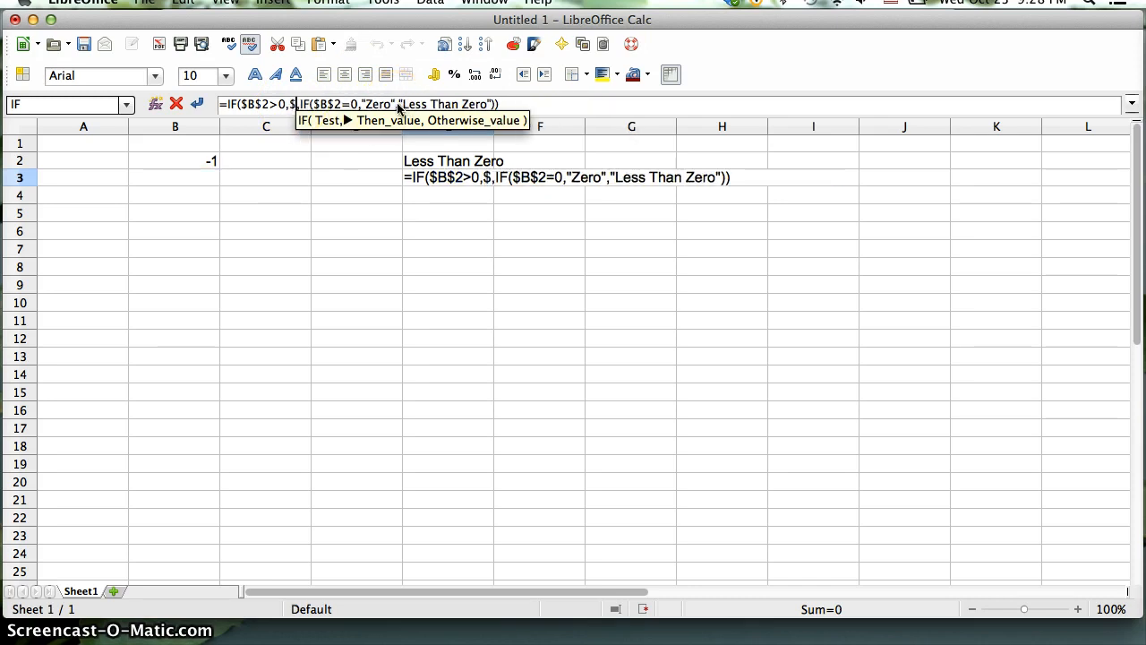
type("b")
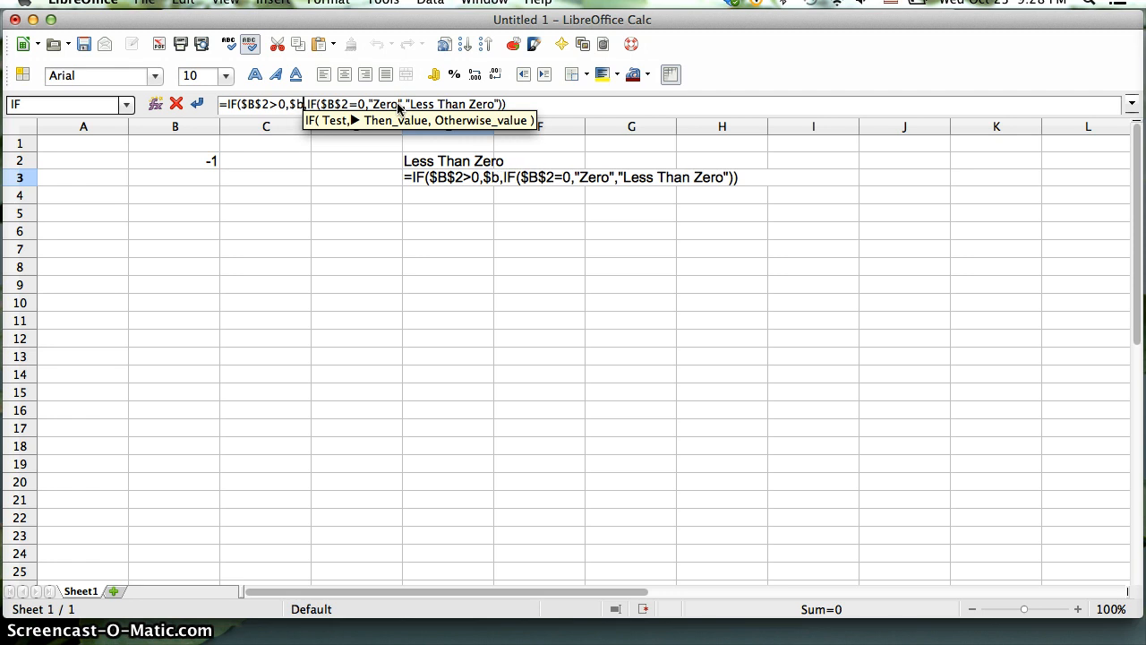
type("$2")
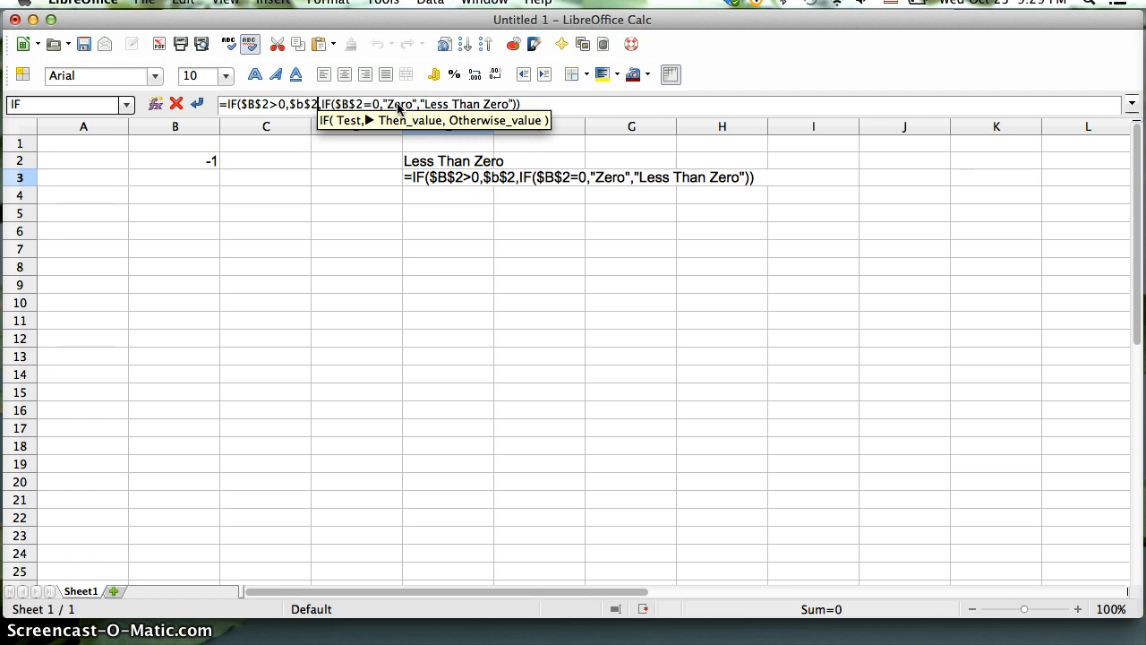
type("*2")
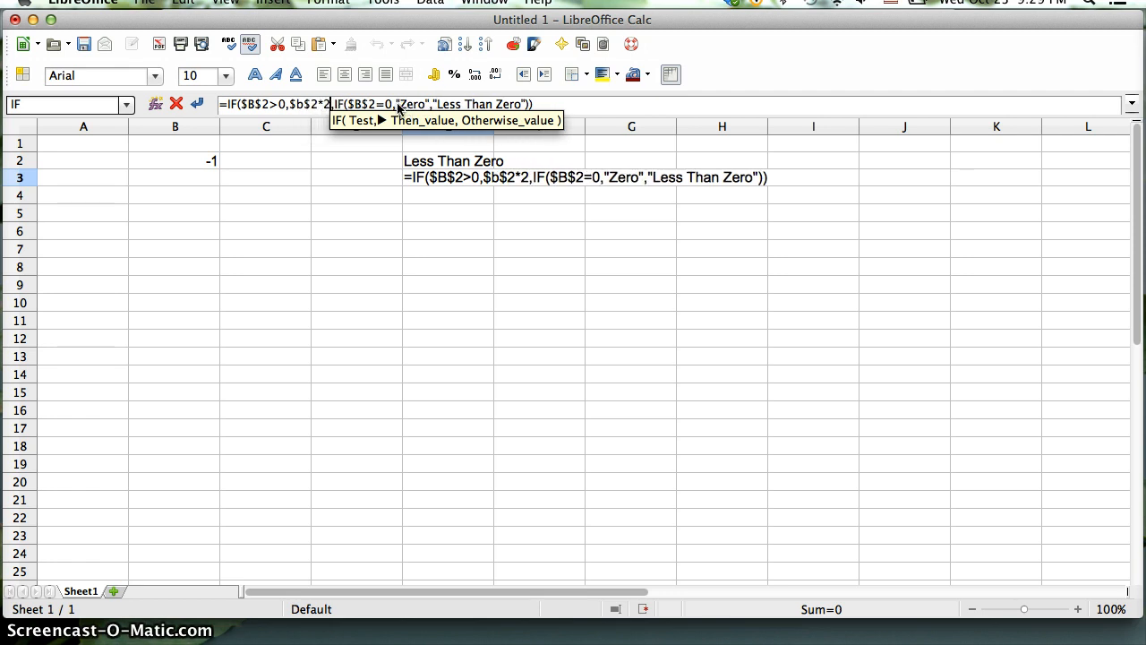
- Replace the nested IF's "Zero" result in E3 with the reference $b$2 and accept the formula
key("Right")
key("Right")
key("Right")
key("Right")
key("Right")
key("Right")
key("Right")
key("Right")
key("Right")
key("Right")
key("Right")
key("Right")
key("Right")
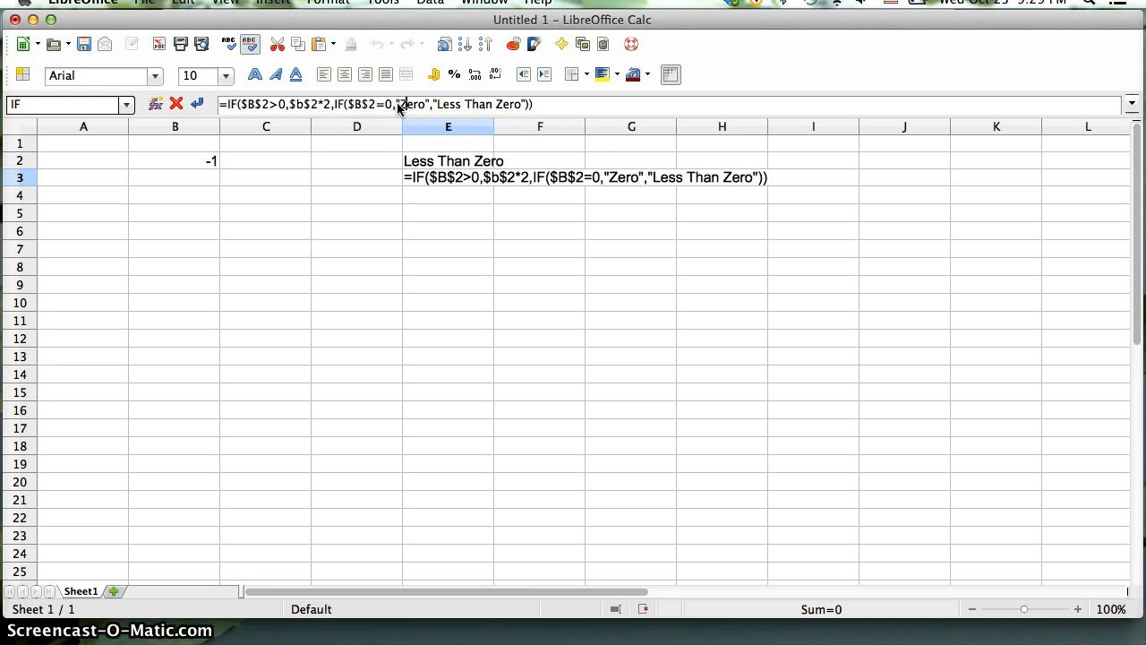
key("Right")
key("BackSpace")
key("BackSpace")
key("BackSpace")
key("BackSpace")
key("BackSpace")
key("BackSpace")
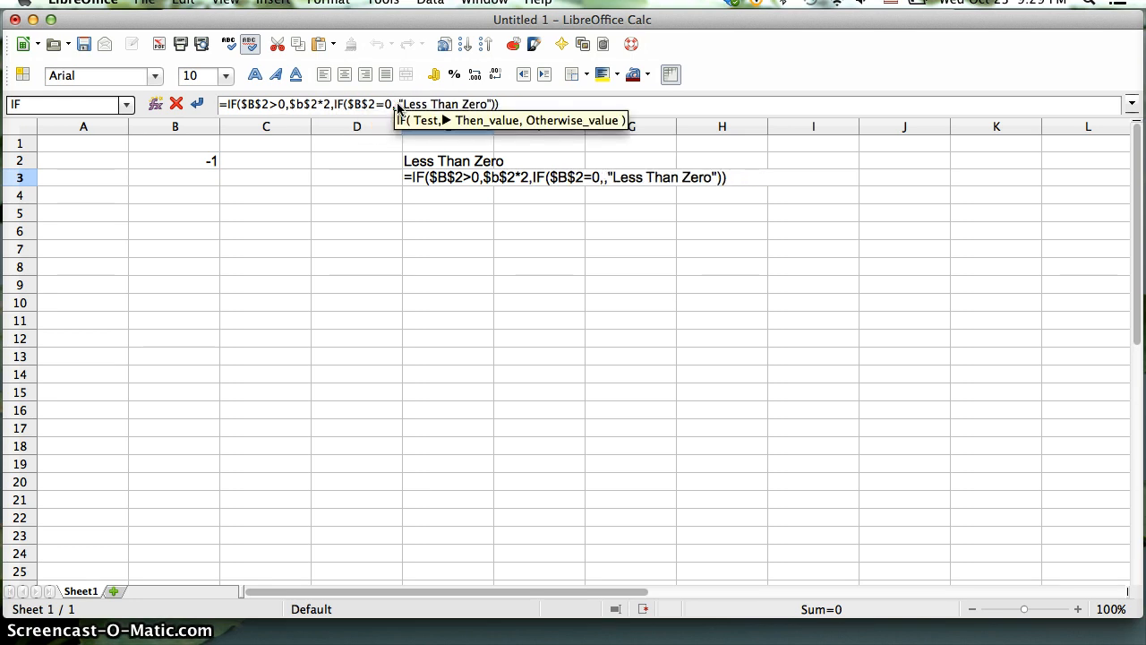
type("$")
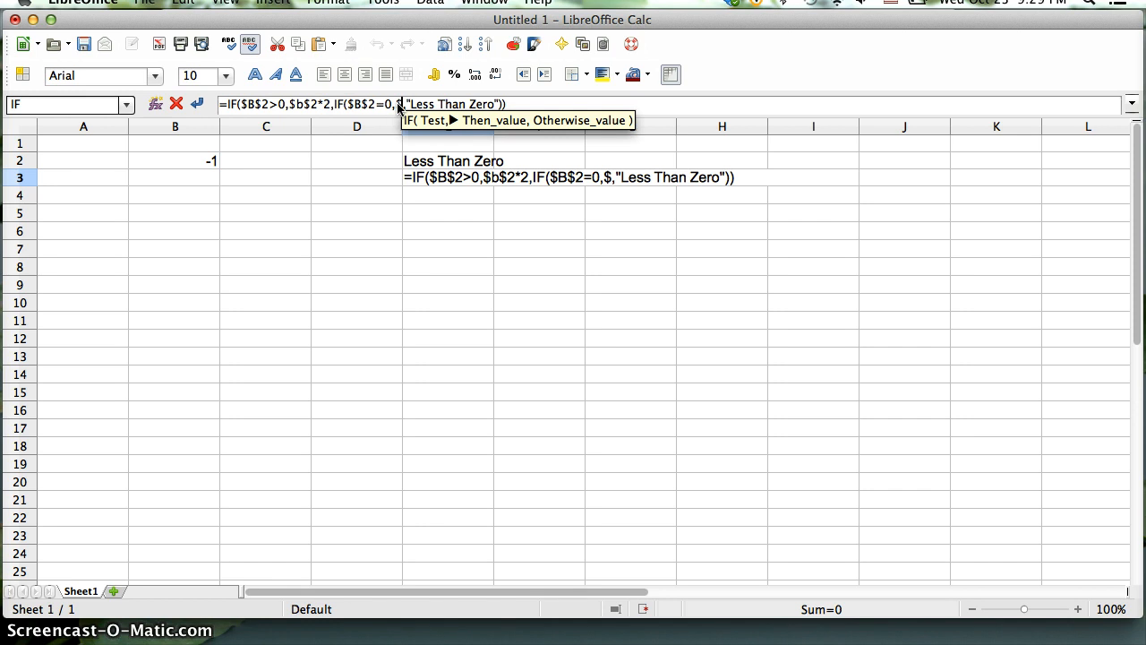
type("b$2")
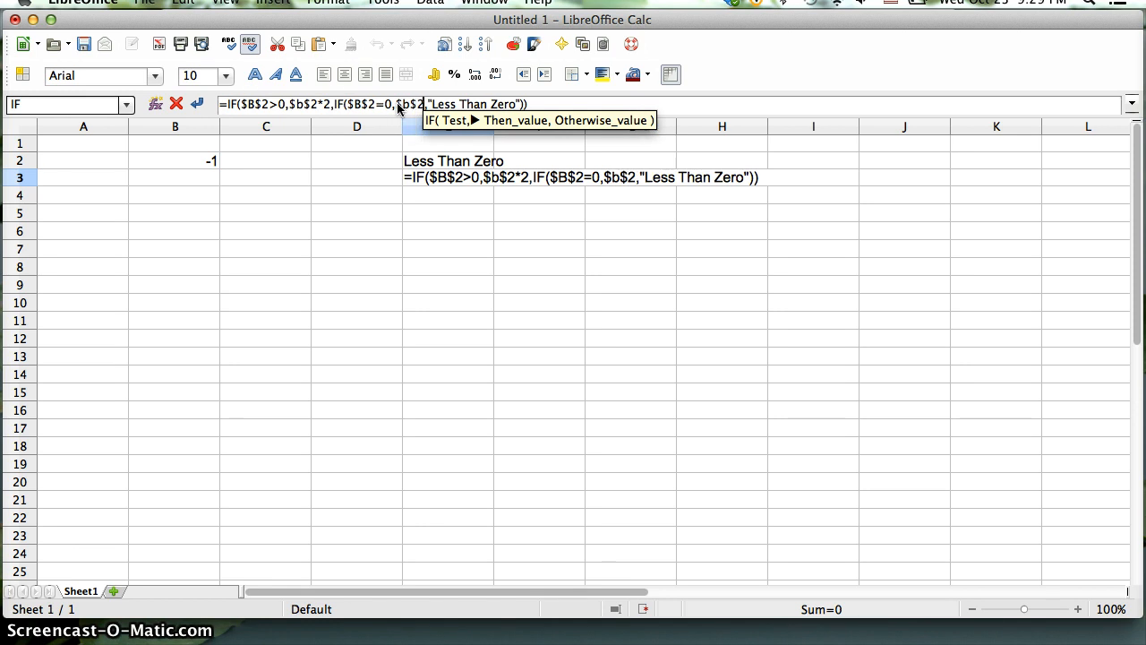
key("Right")
key("Right")
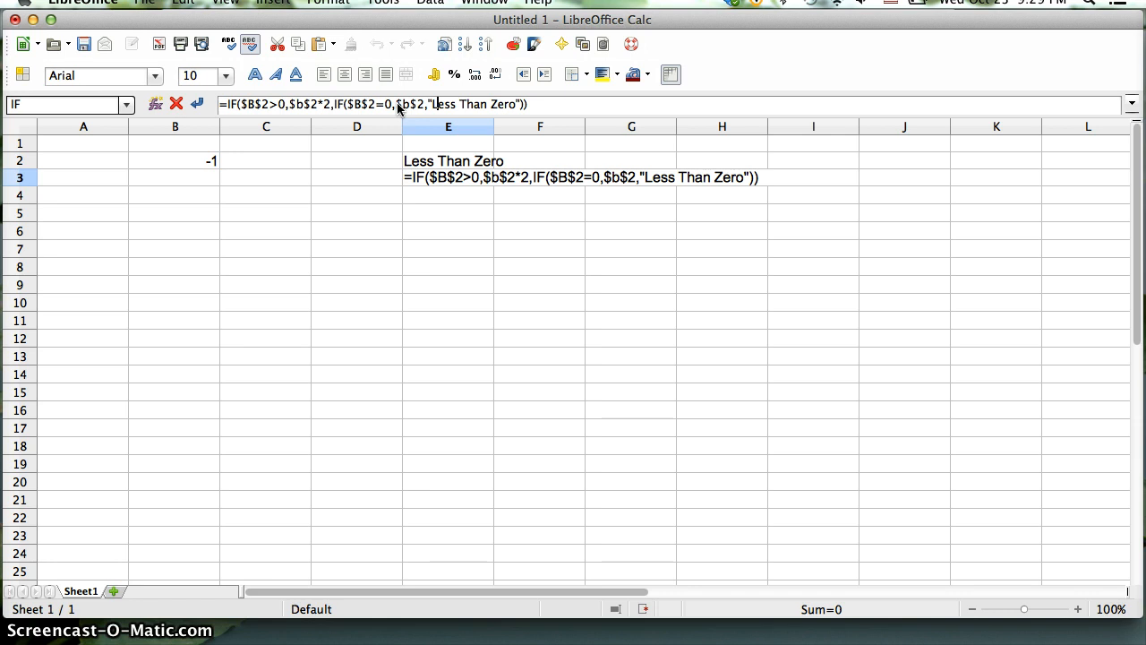
key("Return")
- Test E3's edited formula by setting cell B2 to 3, and compare both cells
key("Up")
key("Left")
key("Left")
key("Up")
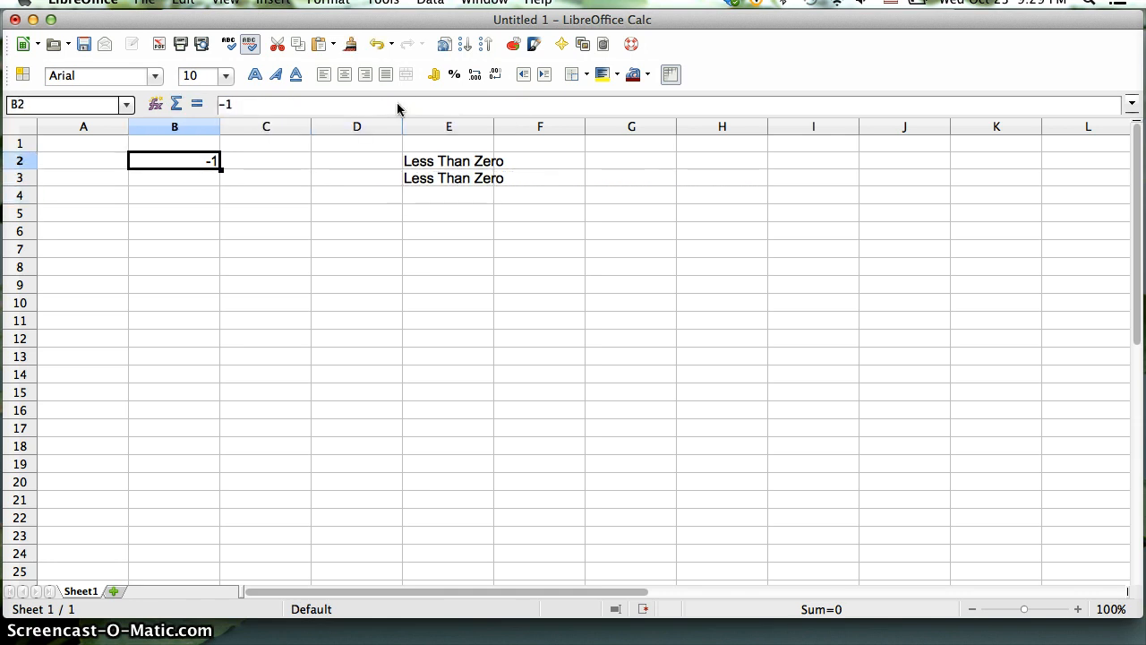
type("3")
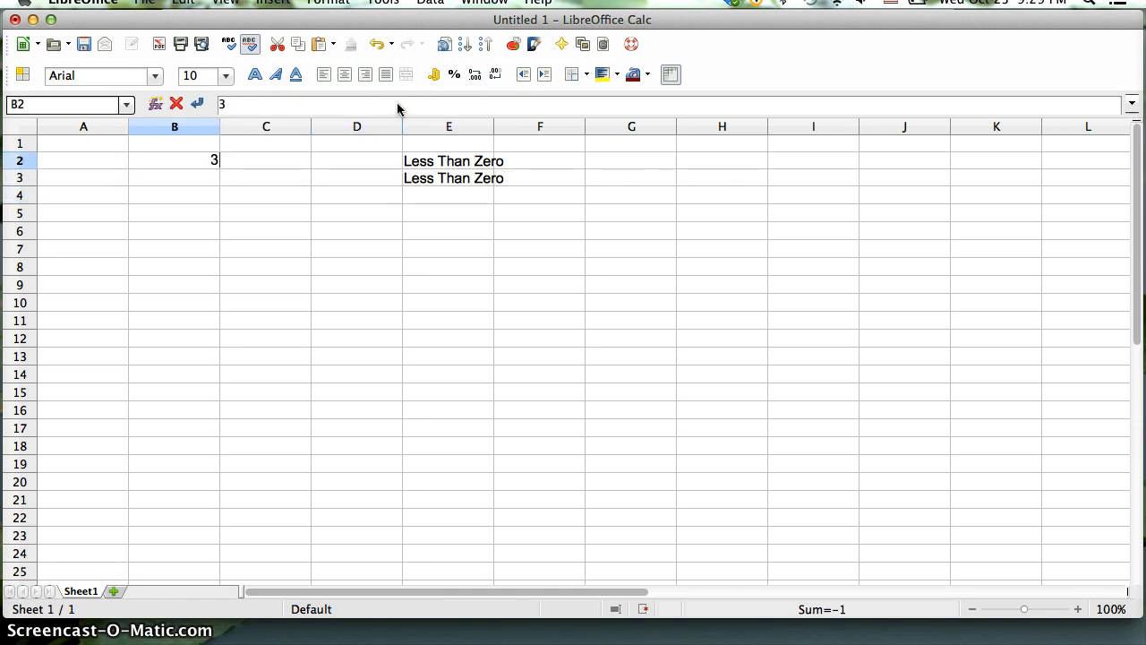
key("Return")
key("Up")
left_click(441, 179)
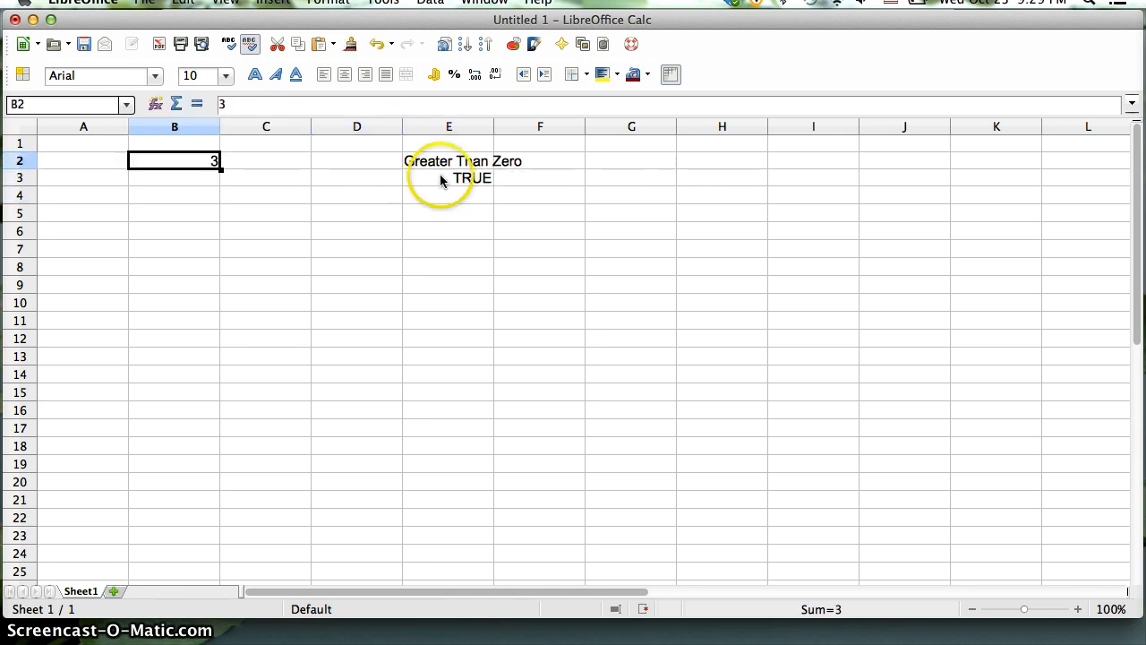
left_click(441, 179)
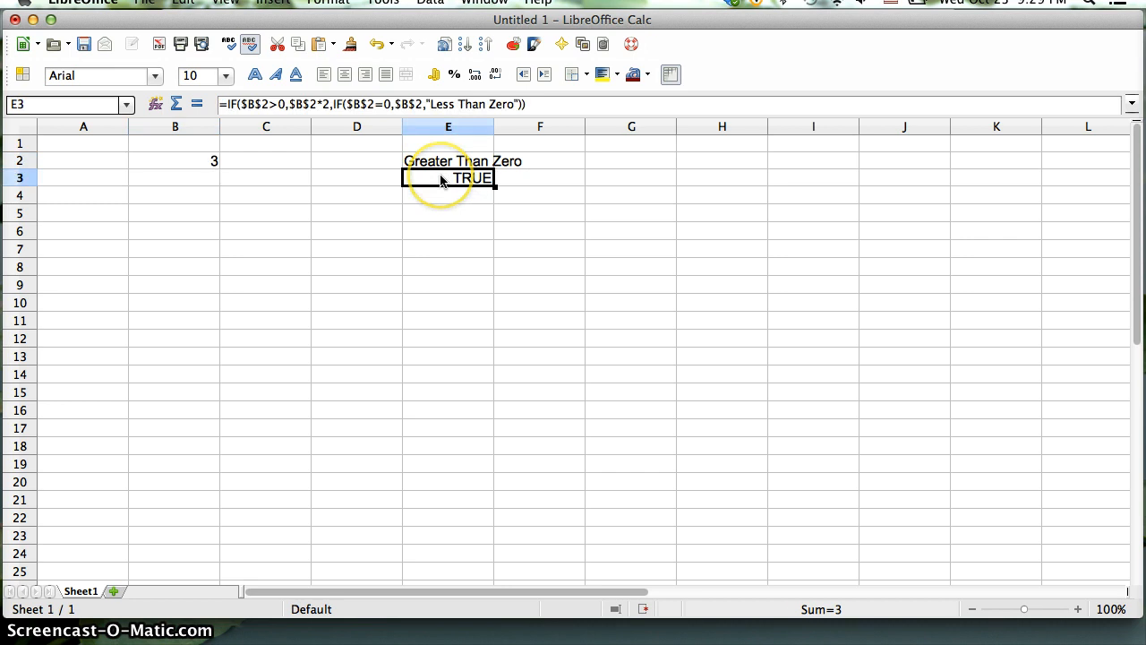
left_click(154, 179)
left_click(158, 161)
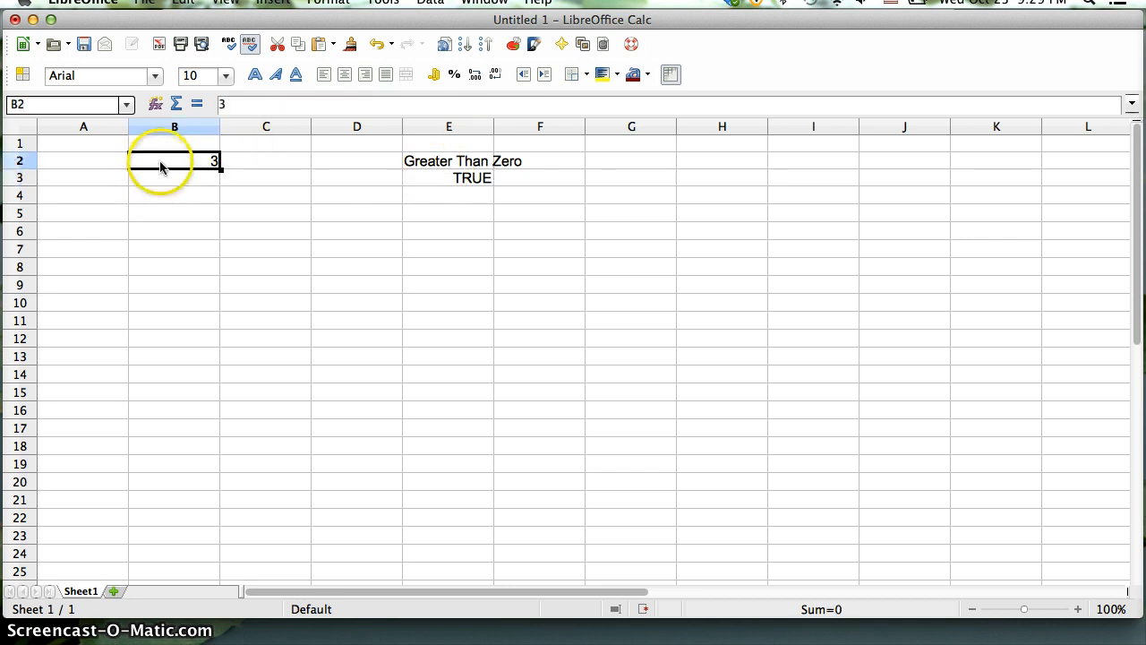
- Format cell E3 with the Number category instead of Boolean Value
left_click(433, 181)
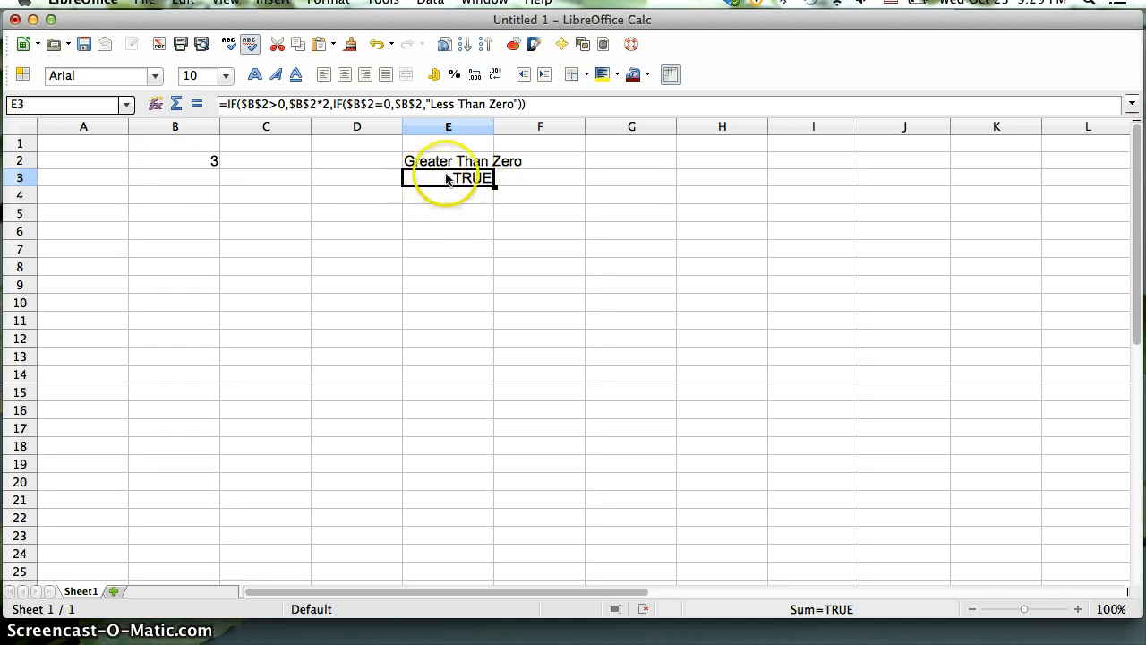
right_click(436, 180)
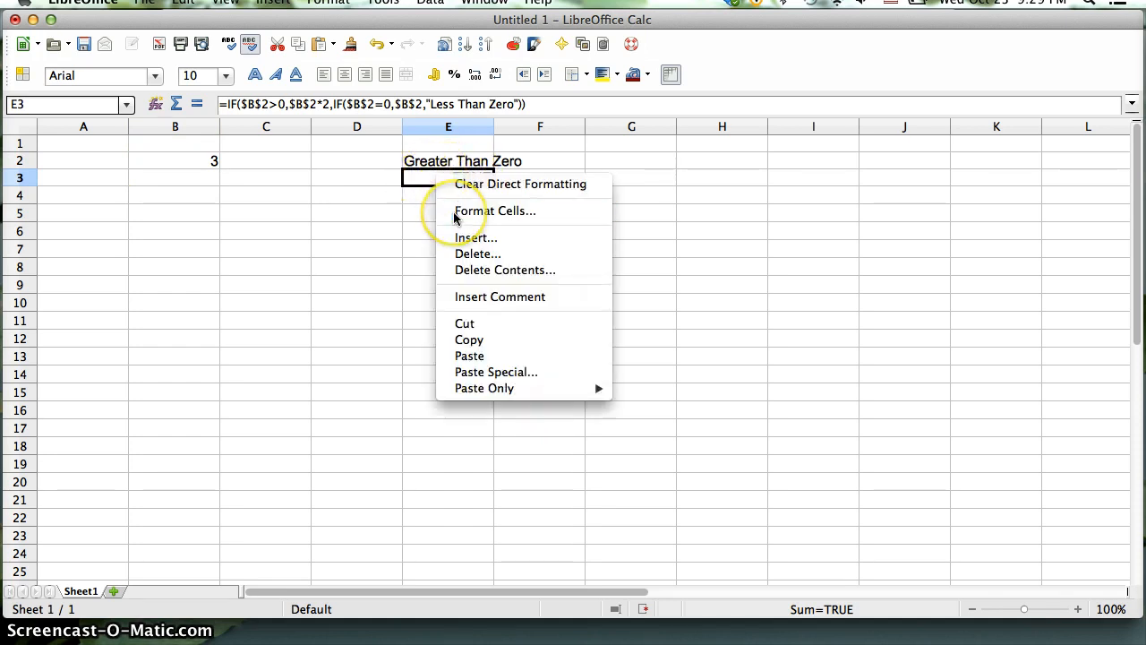
left_click(457, 212)
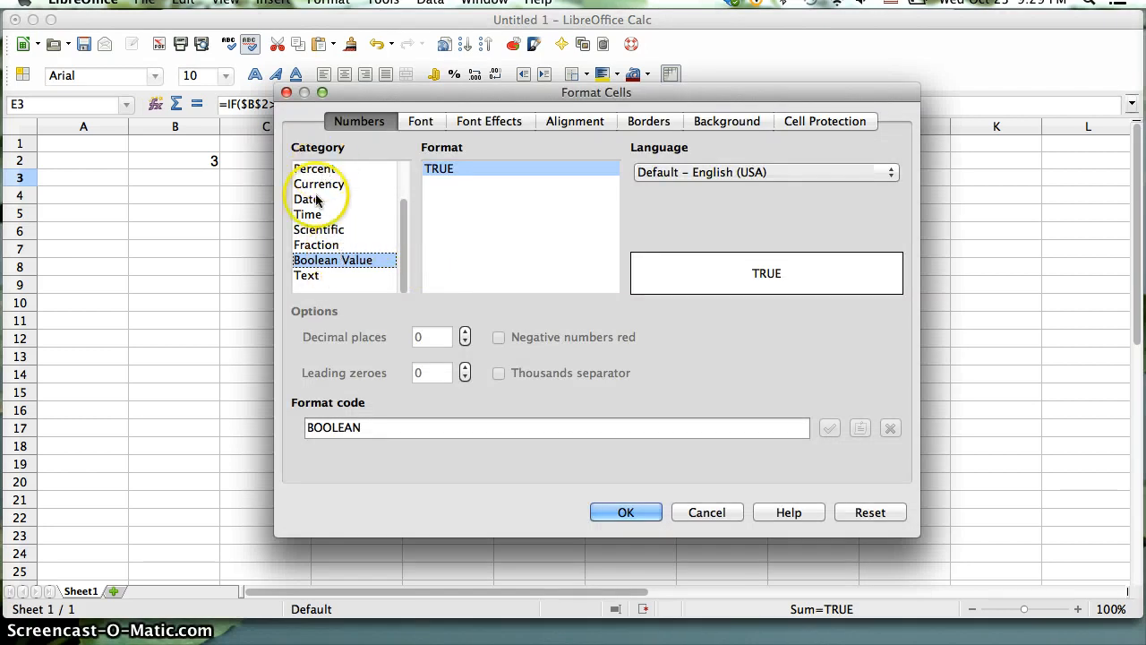
scroll(340, 215, "up", 3)
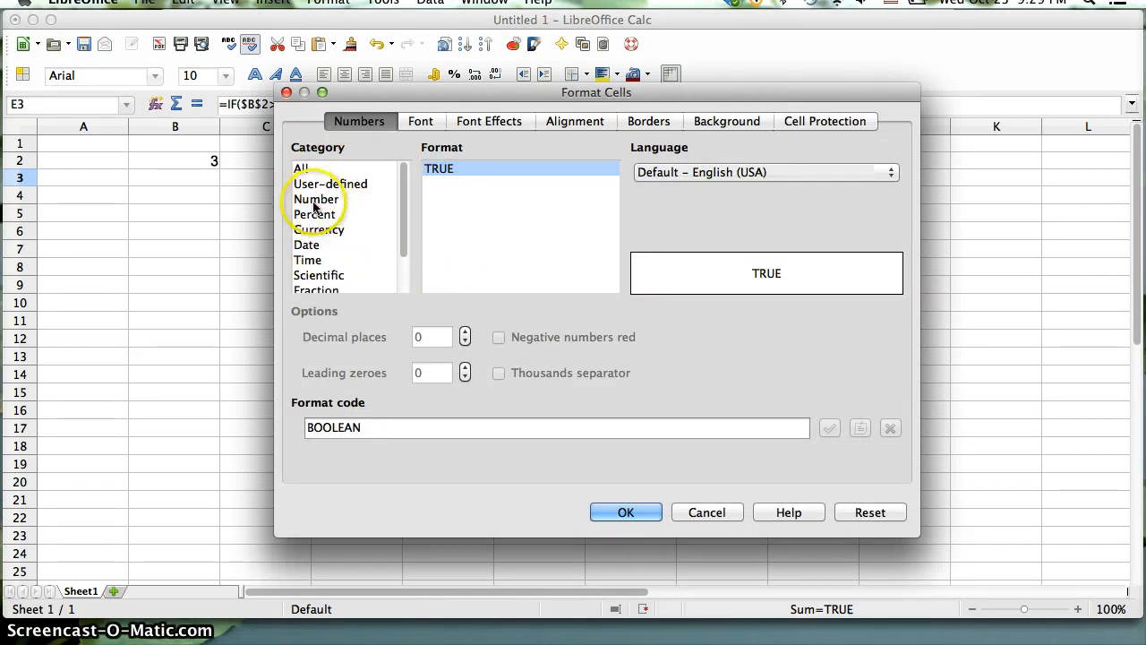
left_click(317, 199)
left_click(626, 512)
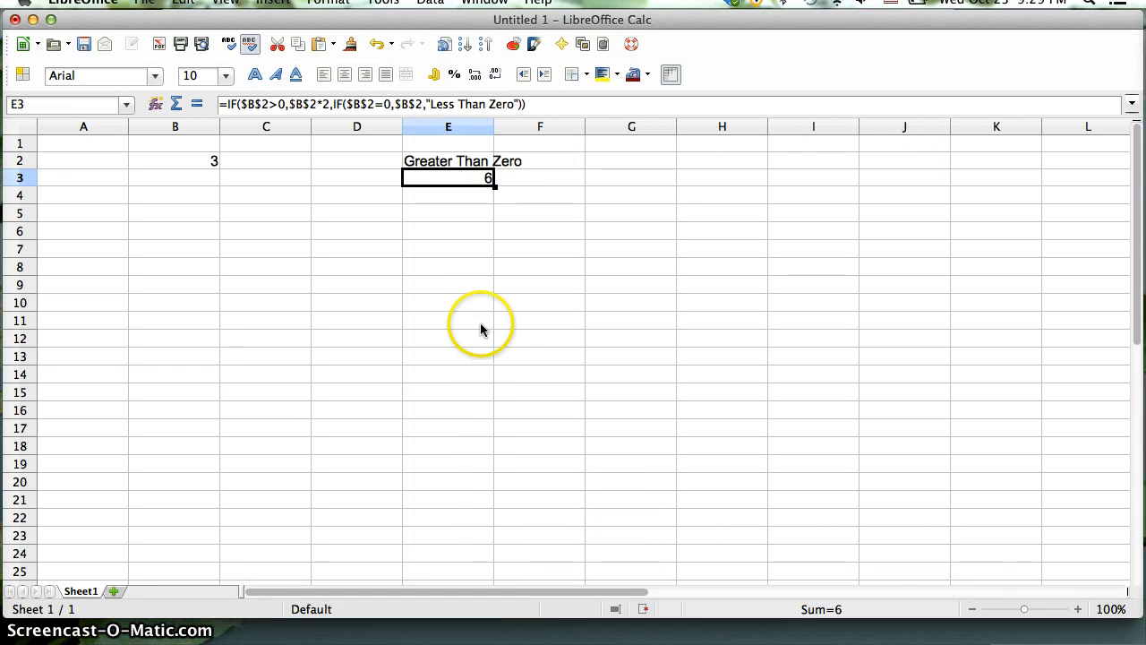
- Test both IF formulas by setting cell B2 to 0, 1 and -1 in turn
left_click(207, 161)
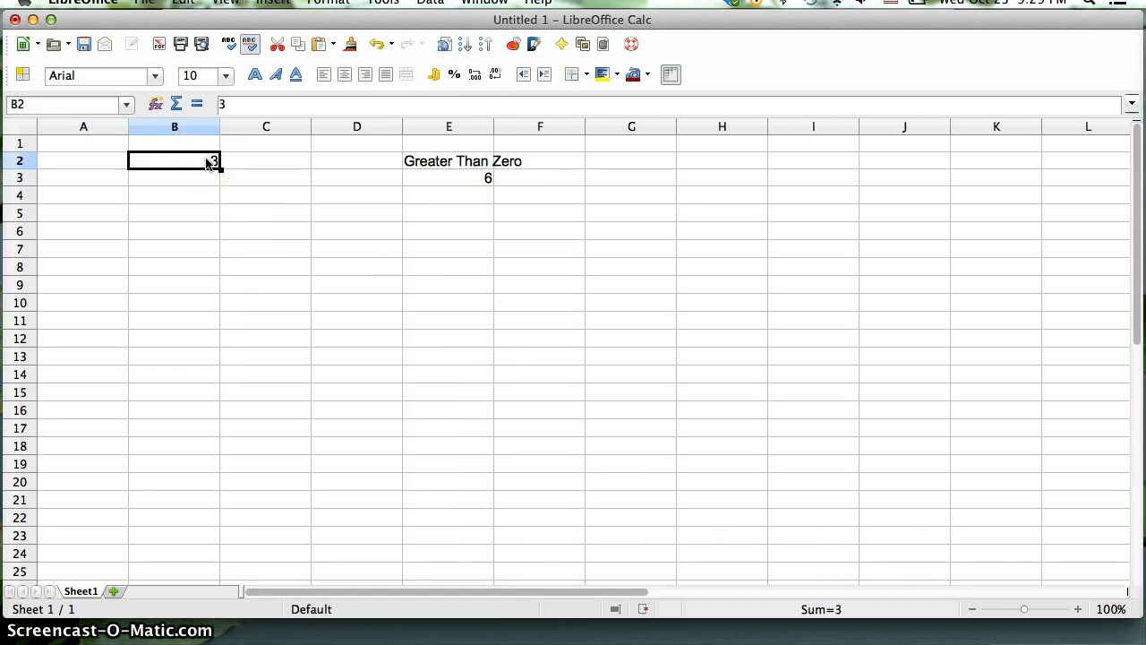
type("0")
key("Return")
left_click(207, 161)
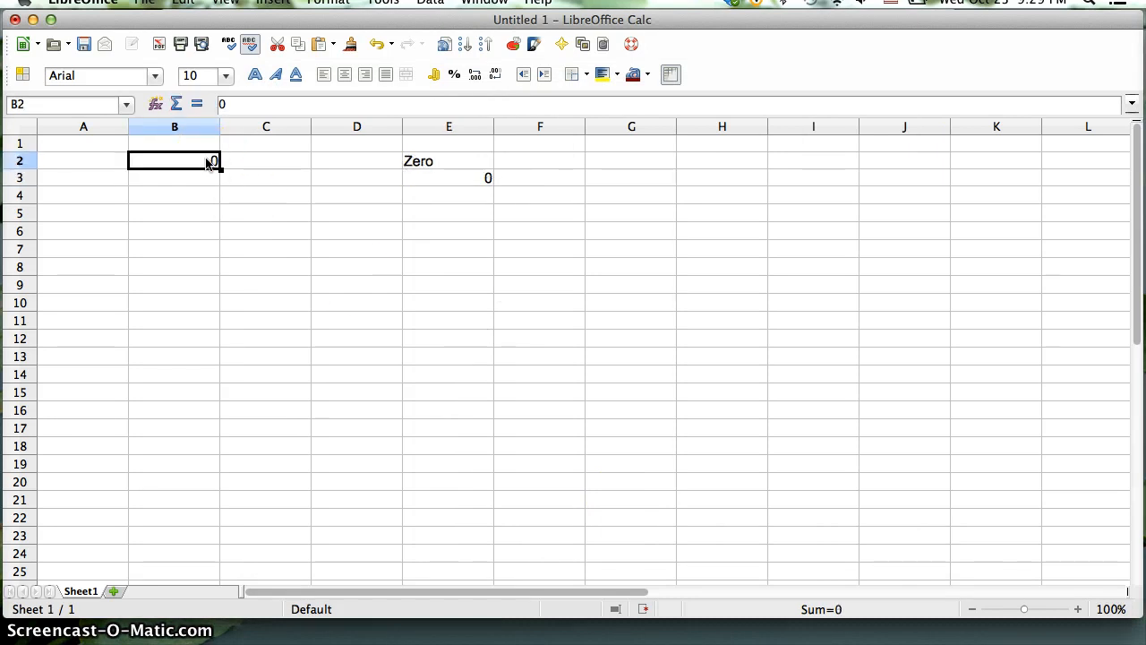
type("1")
key("Return")
left_click(207, 161)
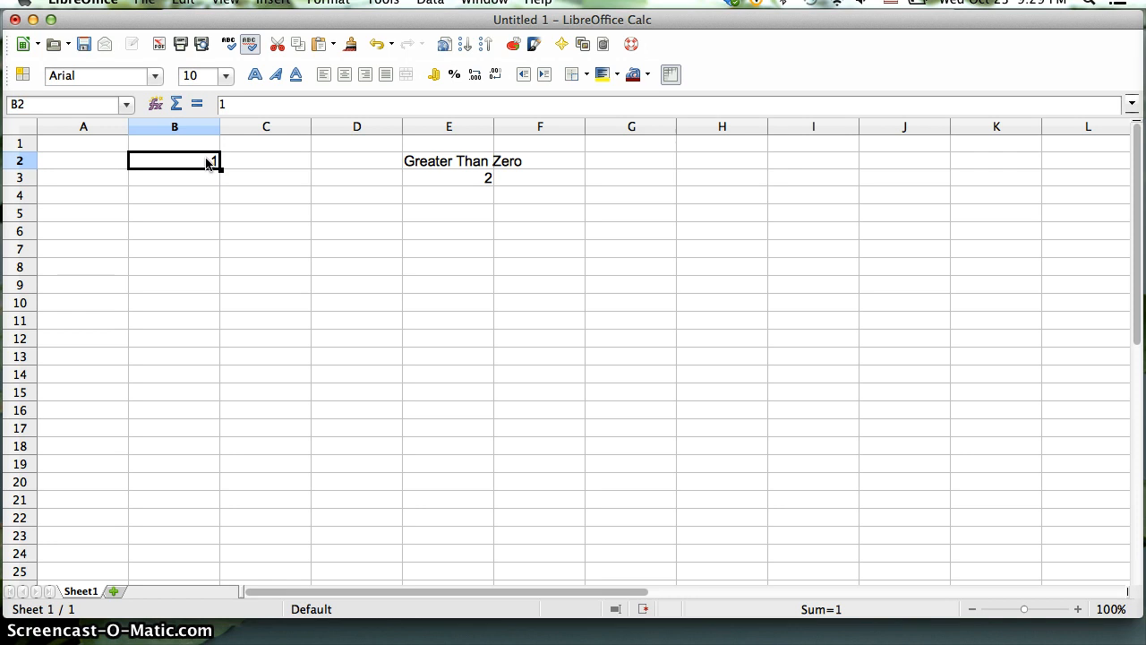
type("-")
key("Return")
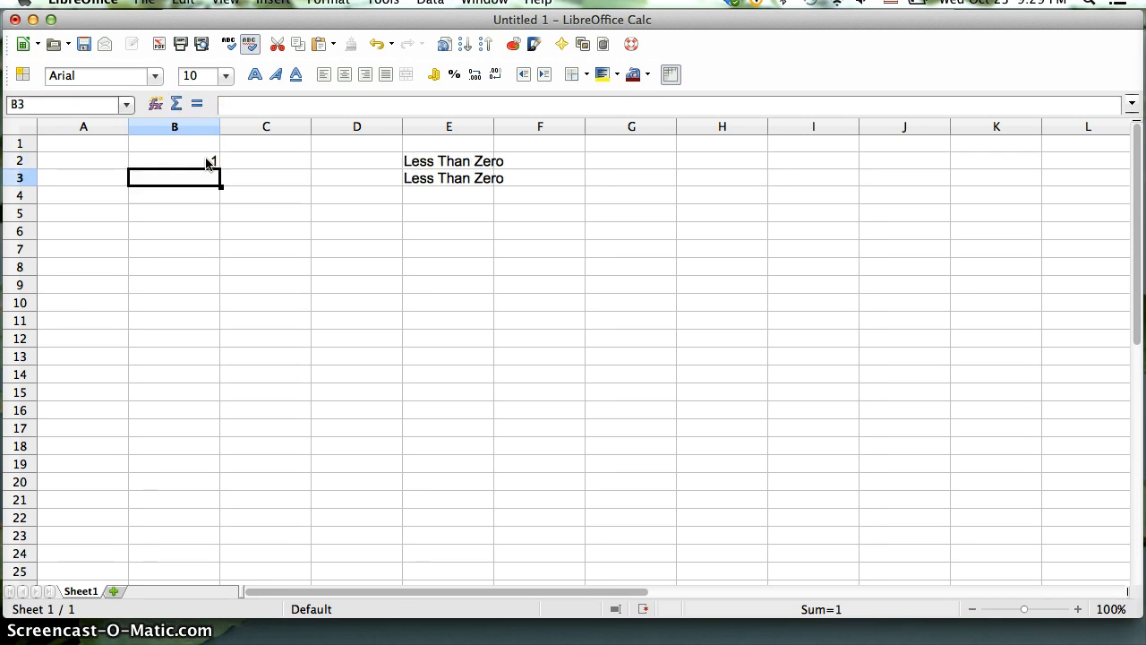
left_click(207, 161)
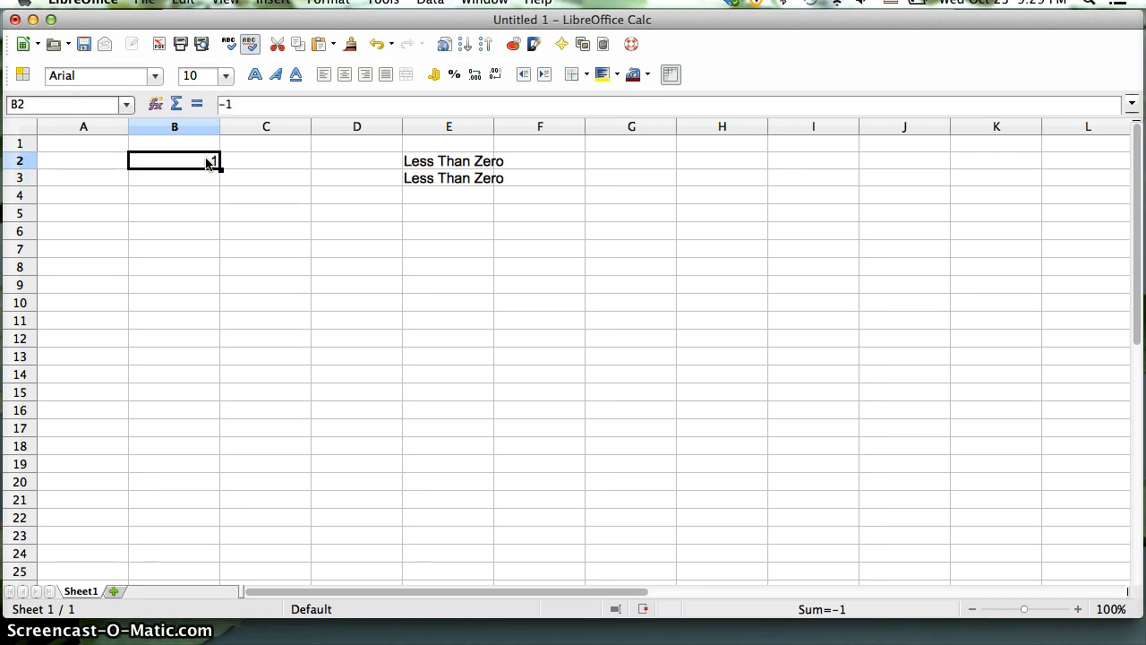
- Review E2's formula and test both formulas by setting cell B2 to 7 and then to 0
key("Right")
key("Right")
key("Right")
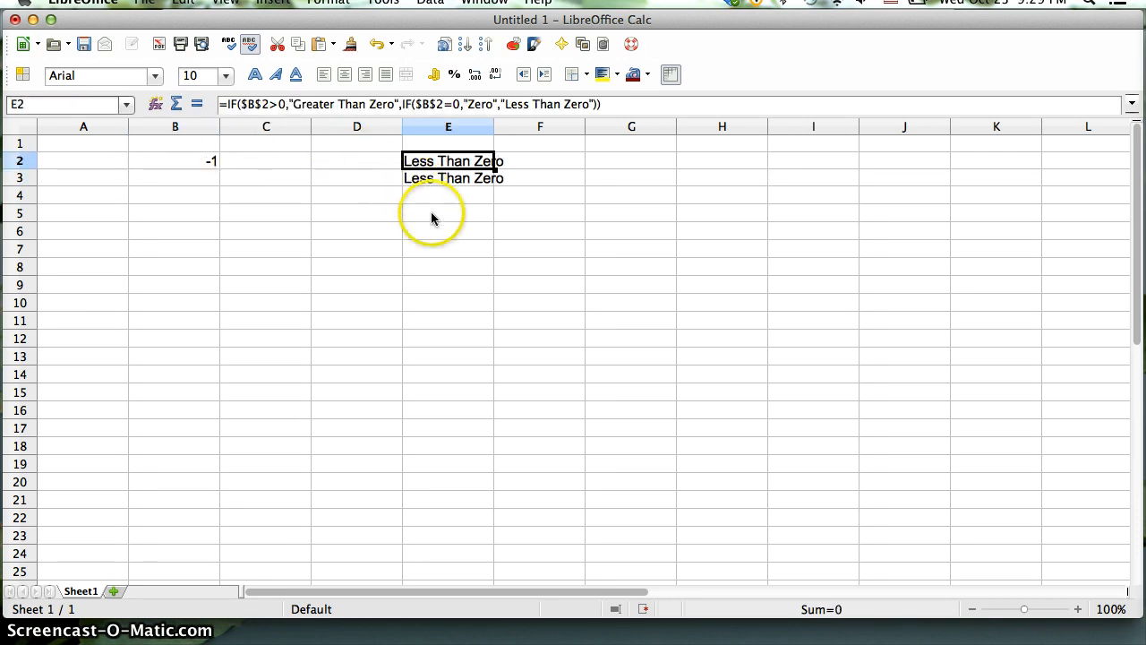
key("Left")
key("Left")
key("Left")
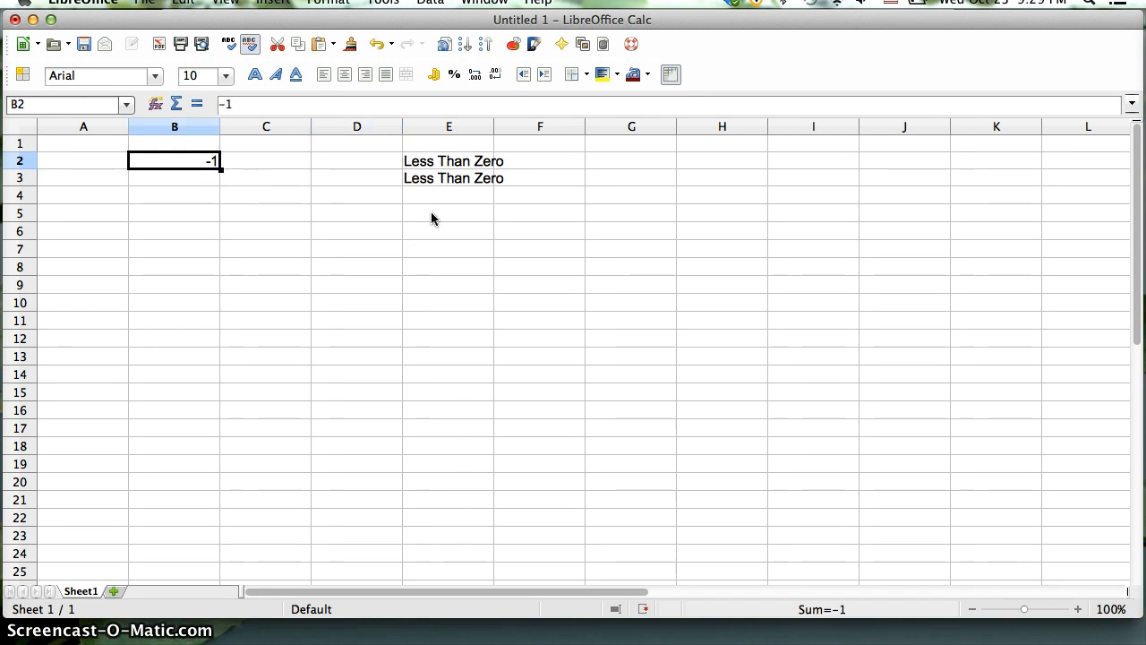
type("7")
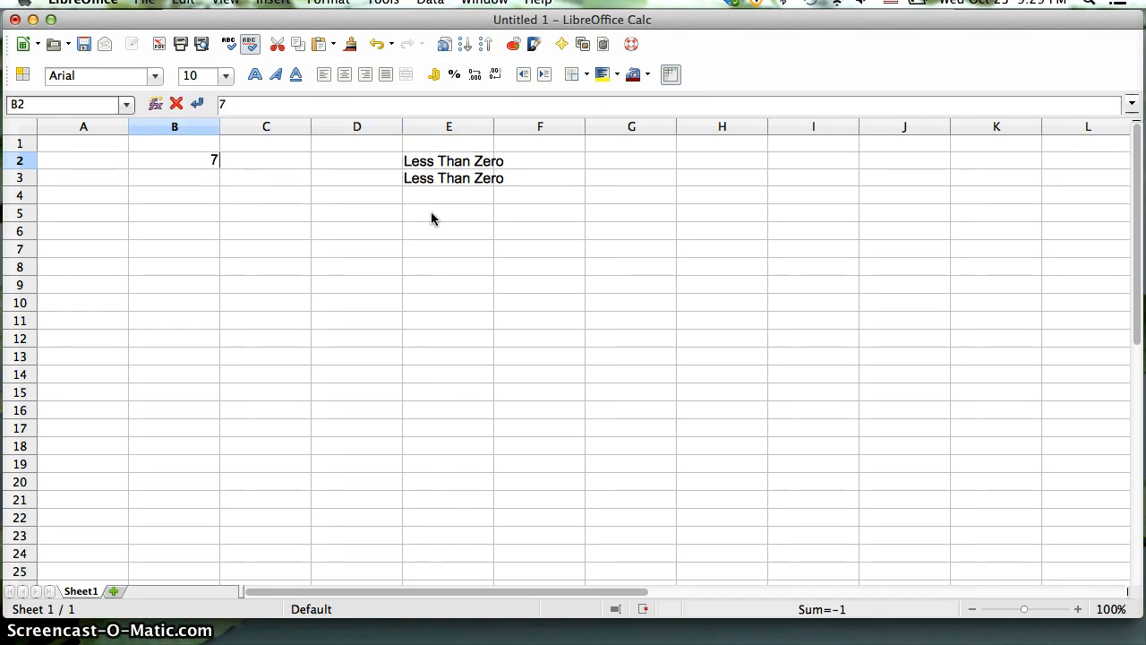
key("Return")
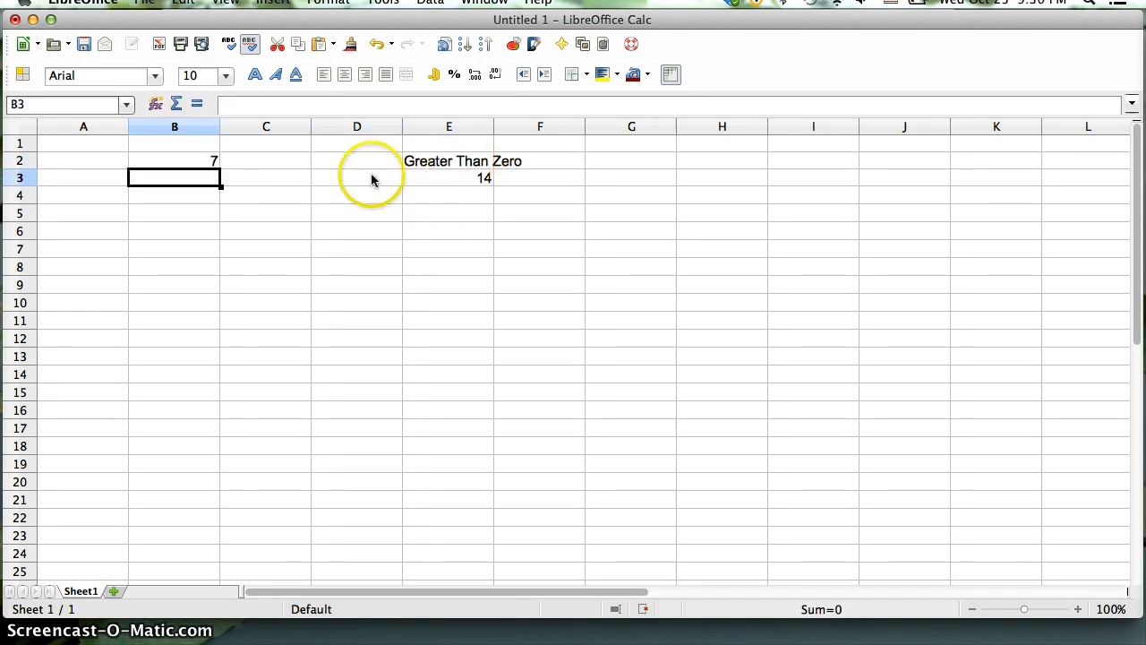
key("Up")
type("0")
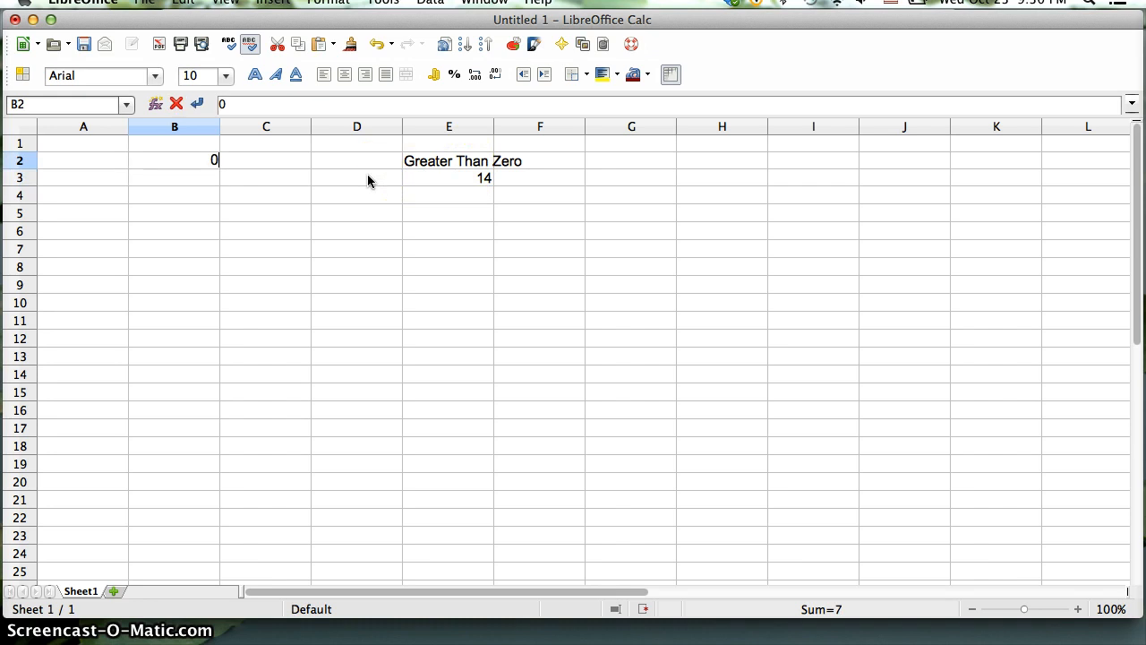
key("Return")
key("Up")
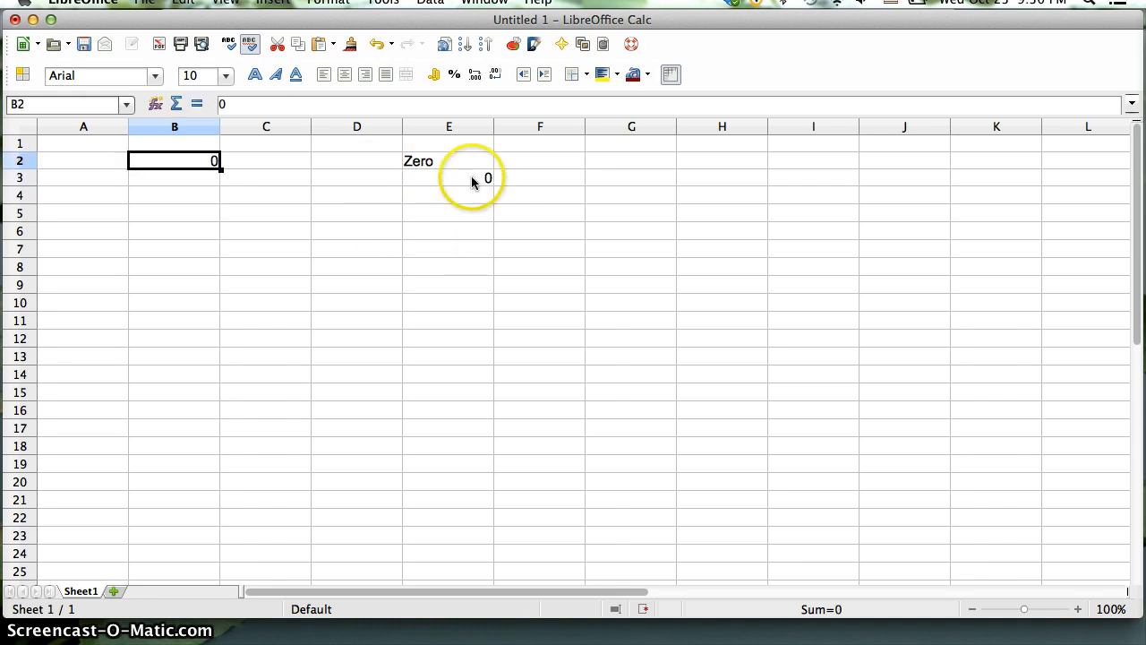
- Test the negative case by setting cell B2 to -7, and finish with B2 set to 2
type("-7")
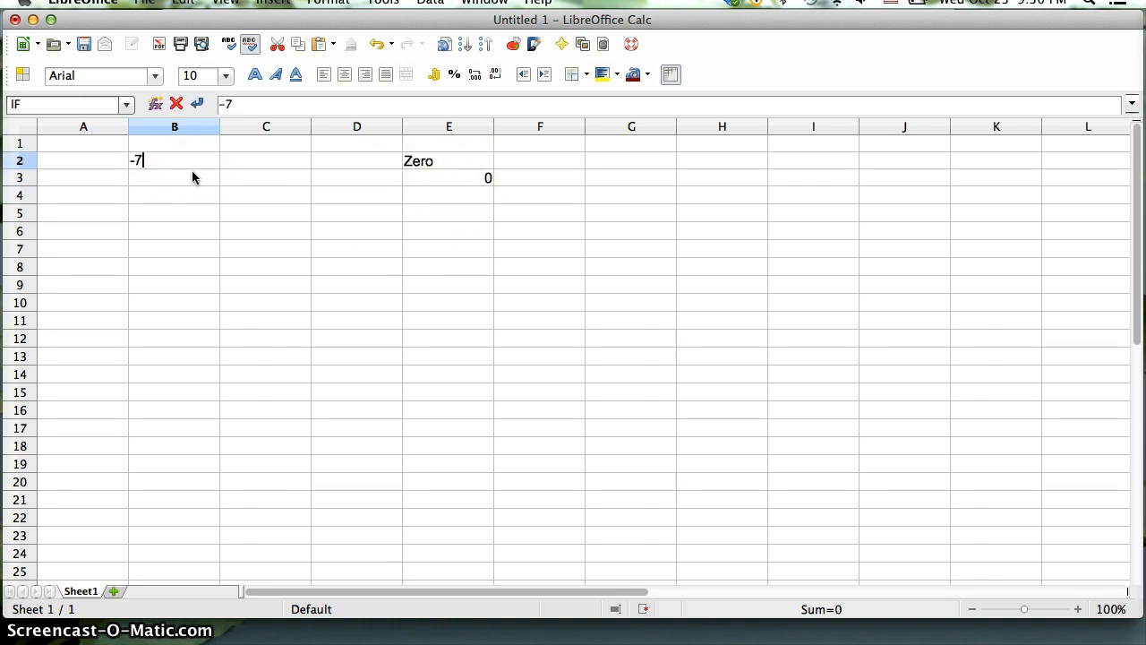
key("Return")
key("Up")
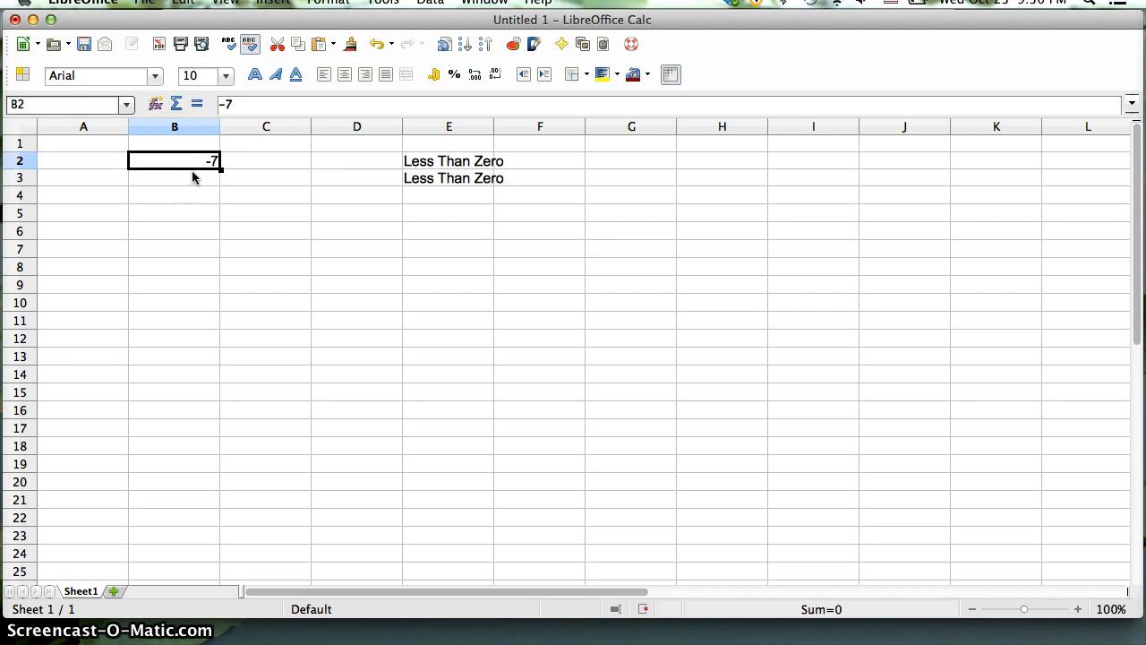
type("2")
key("Return")
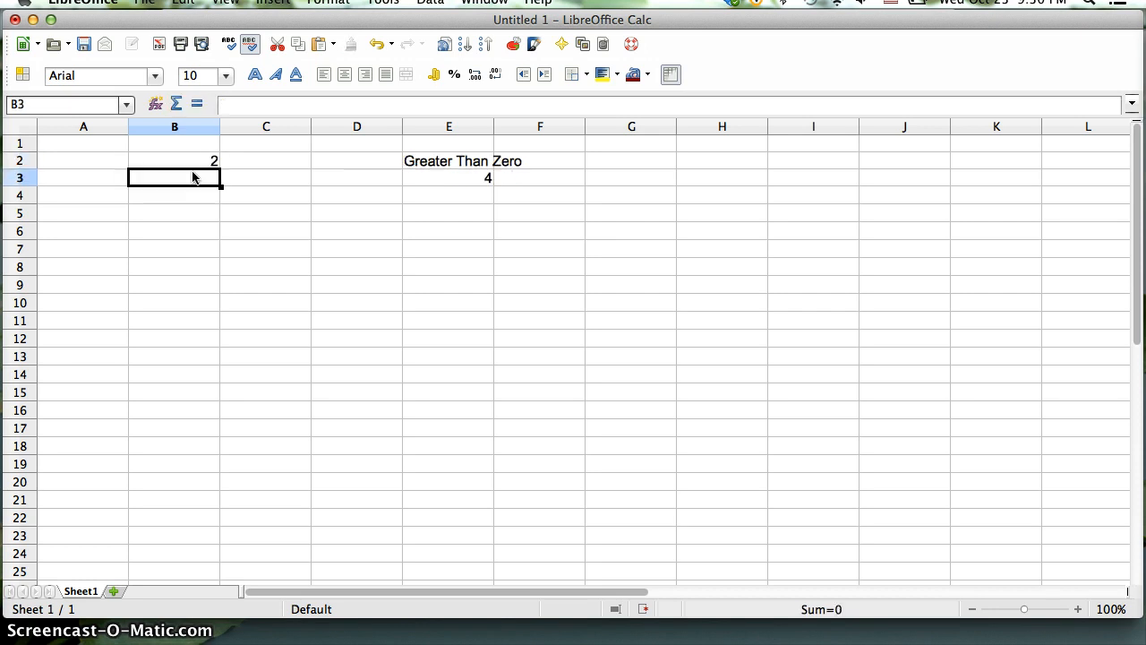
key("Right")
key("Right")
key("Down")
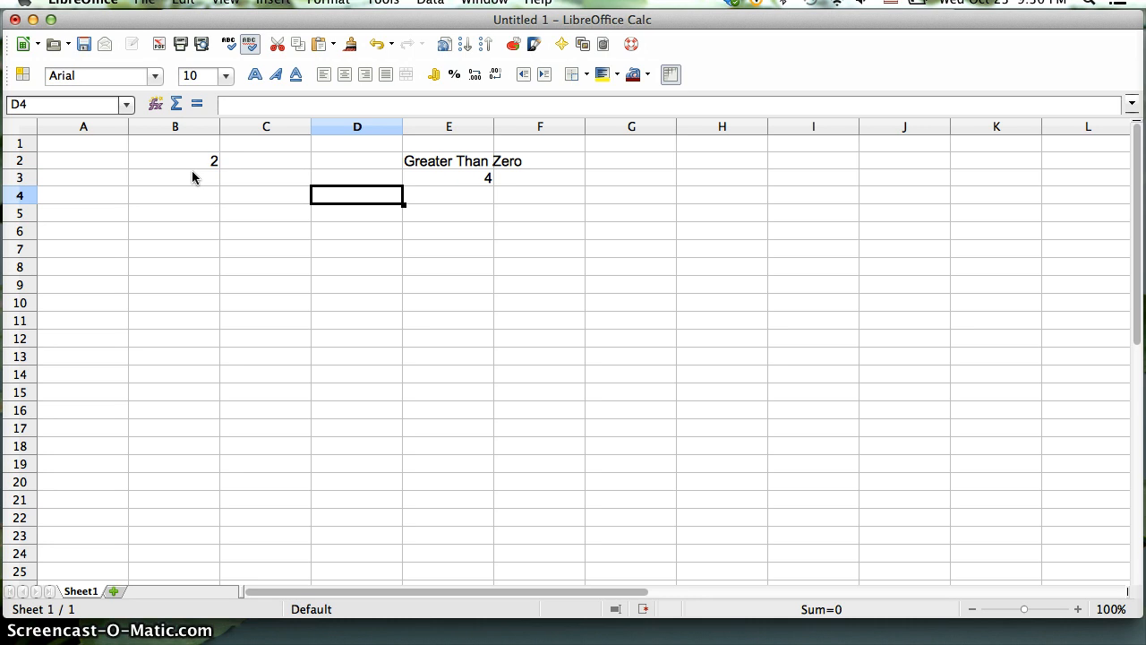
key("Up")
key("Up")
key("Left")
key("Left")
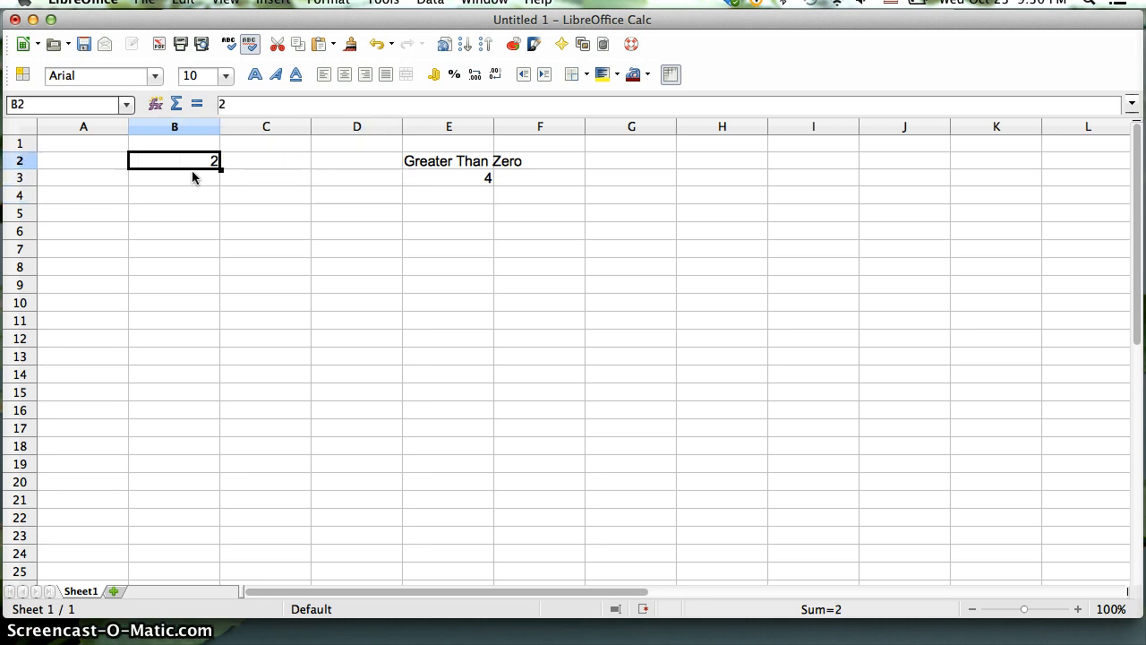
- Enter 3 in cell A2 and set cell B2 to 3
left_click(66, 163)
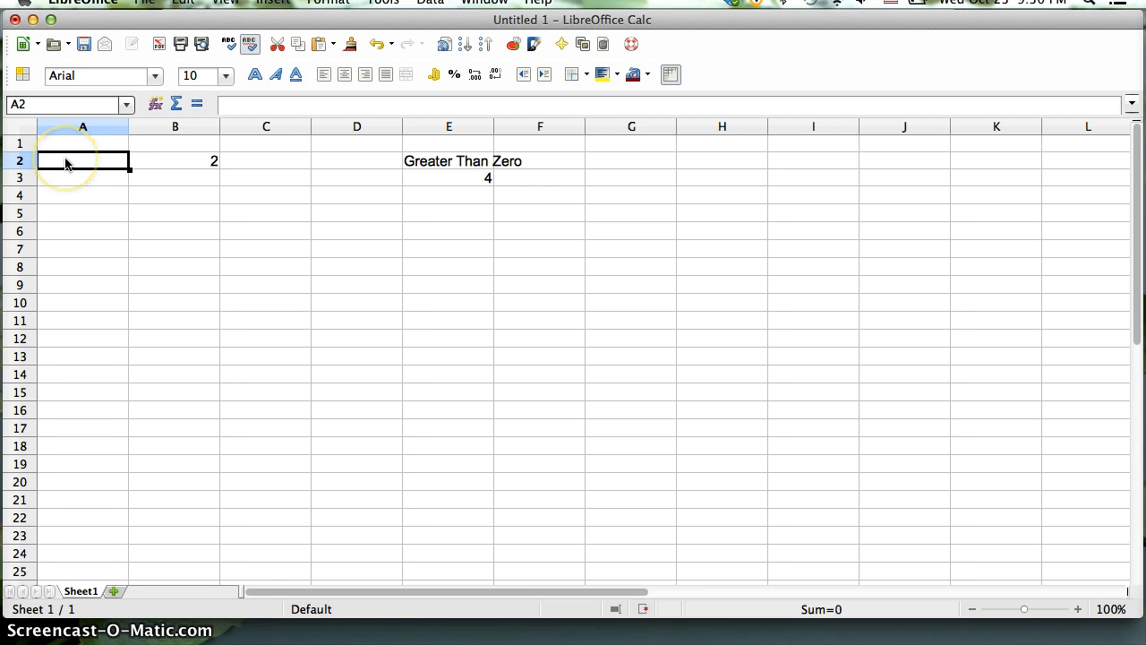
type("3")
key("Return")
key("Up")
key("Right")
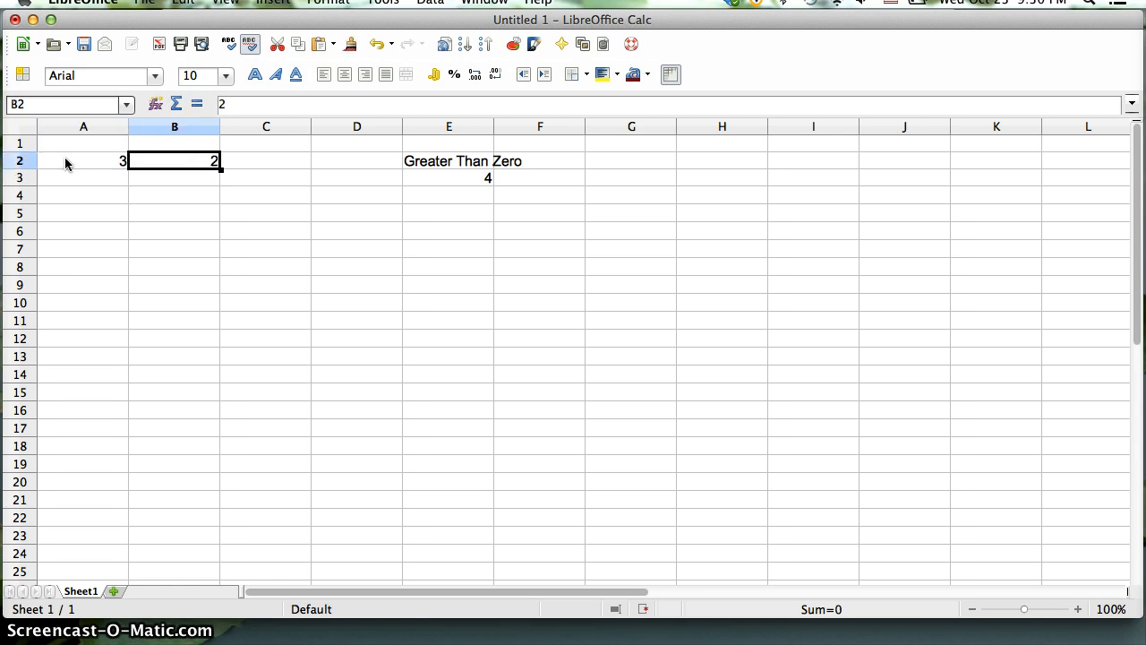
type("3")
key("Return")
- Start an IF formula in cell E5 whose test checks whether A2 equals B2
key("Right")
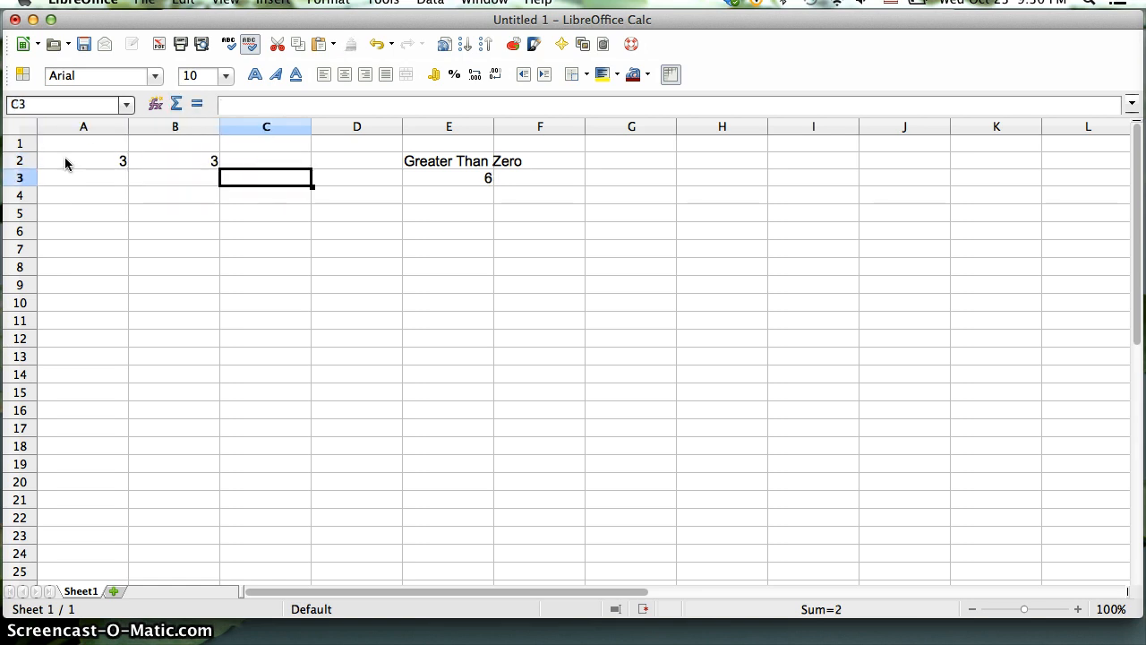
key("Right")
key("Right")
key("Down")
key("Down")
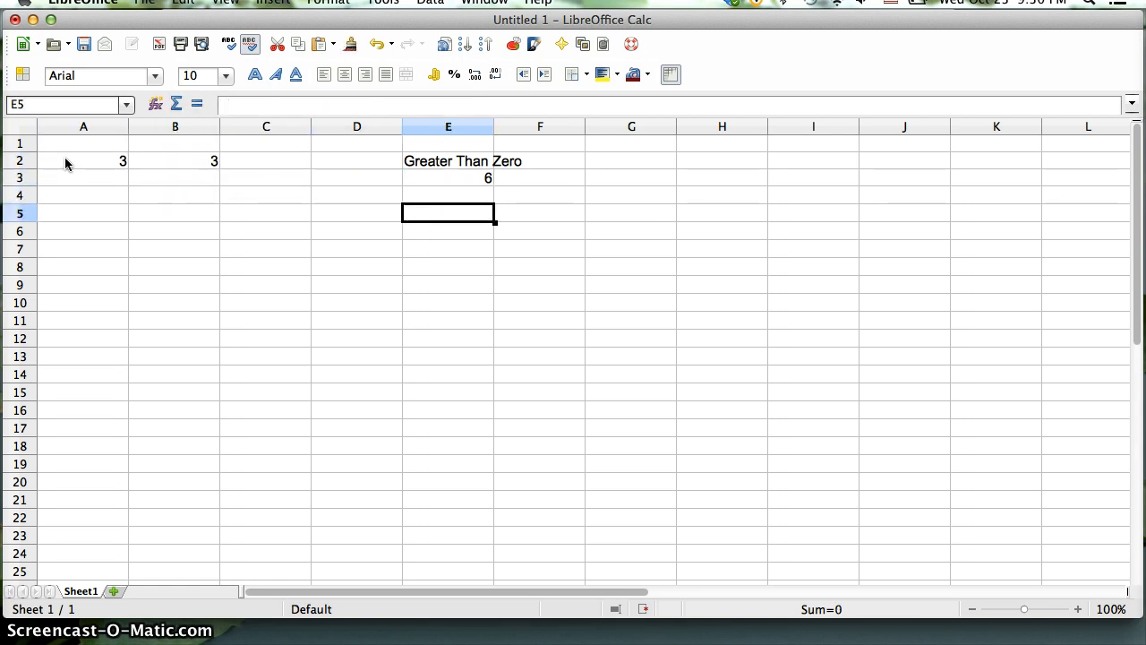
type("=if")
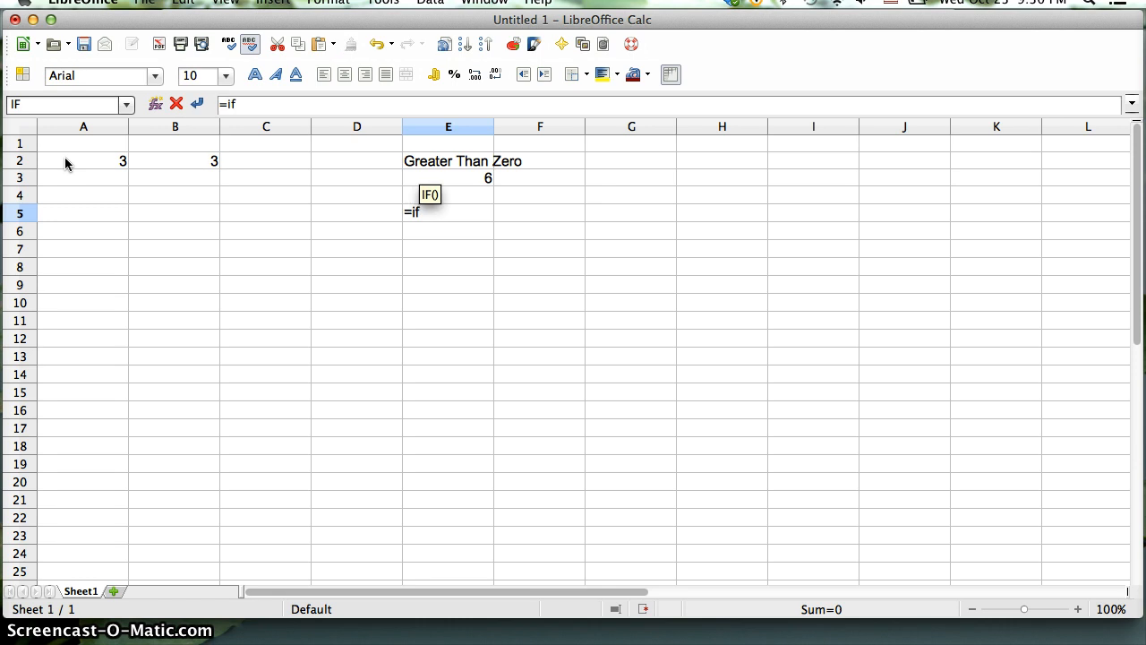
type("(")
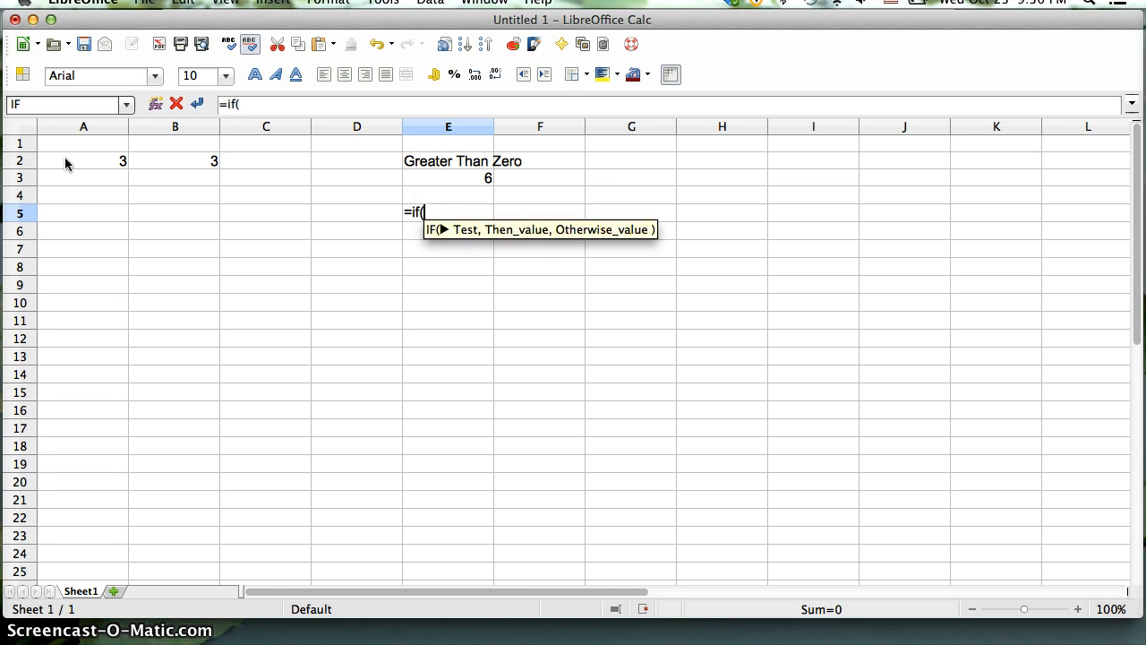
left_click(108, 165)
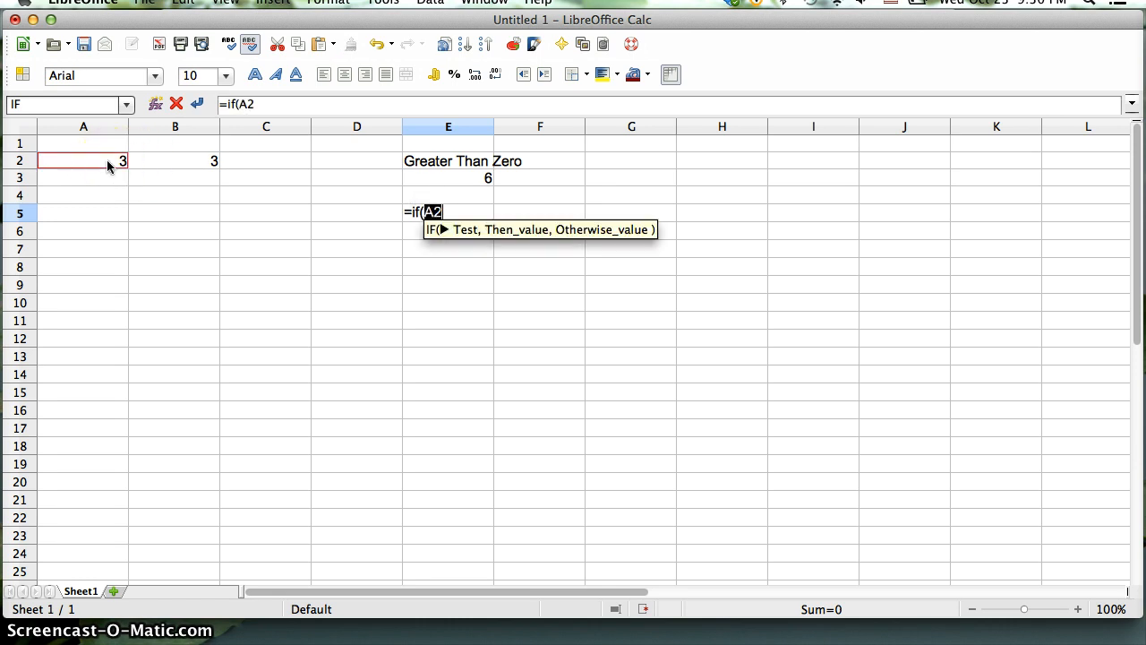
type("=")
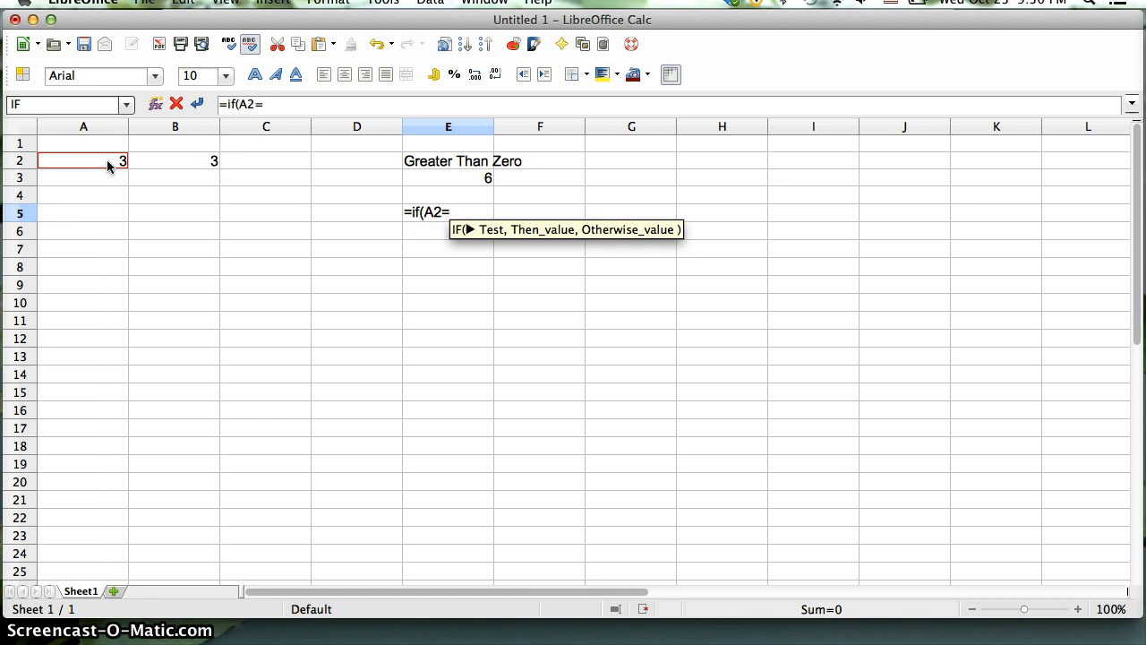
left_click(159, 163)
key("Right")
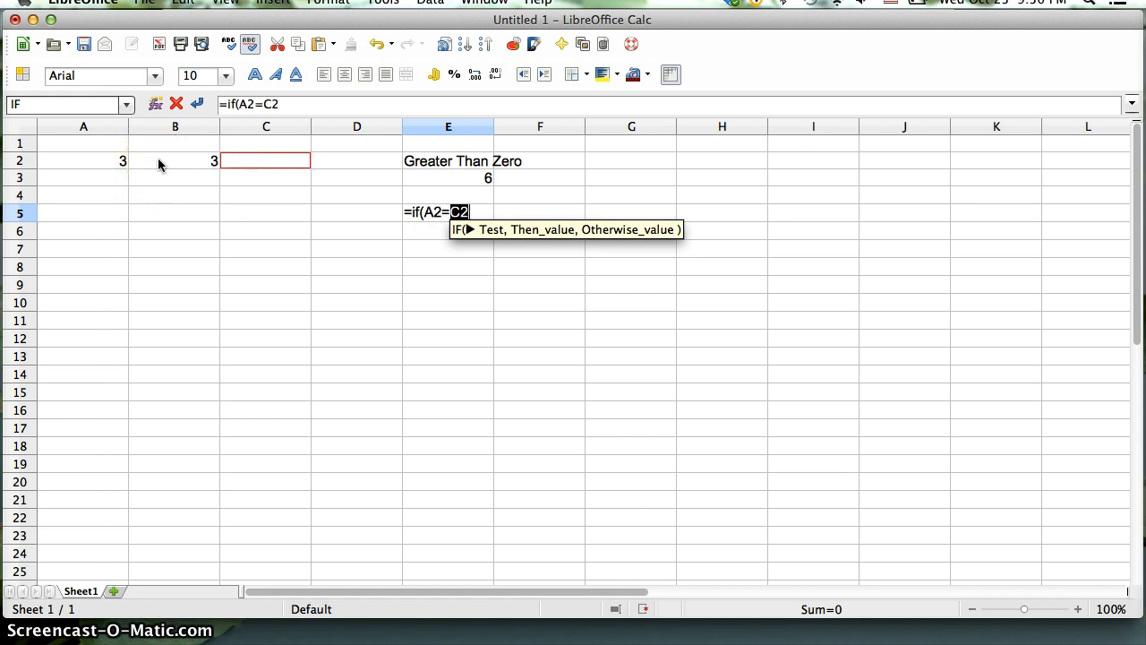
key("Left")
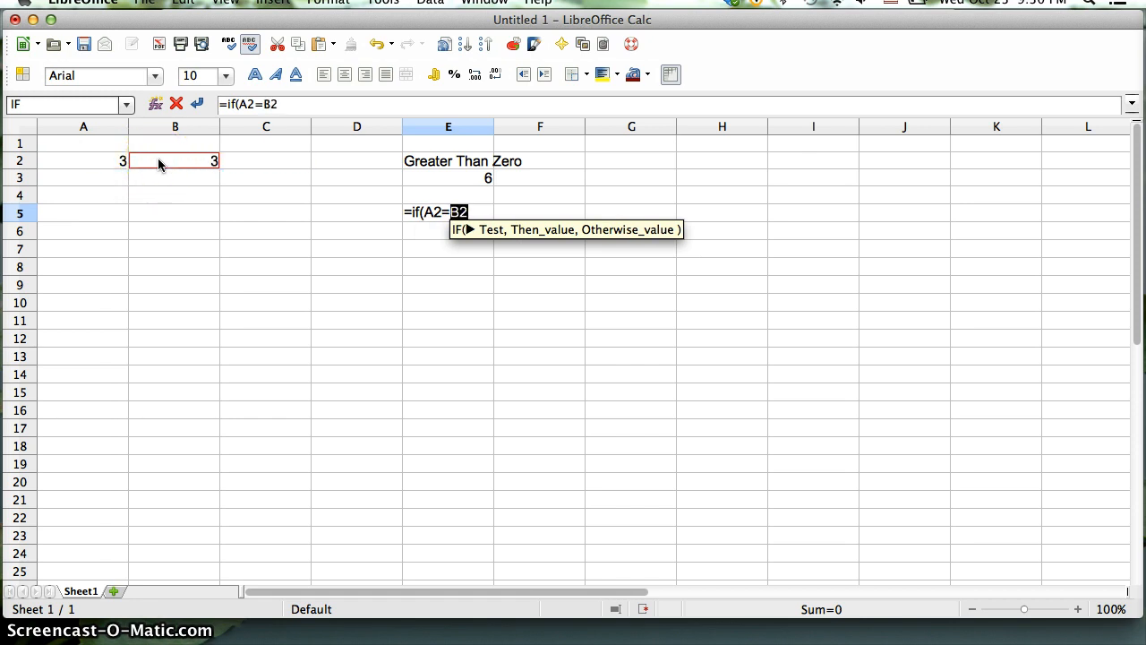
left_click(303, 105)
type(",")
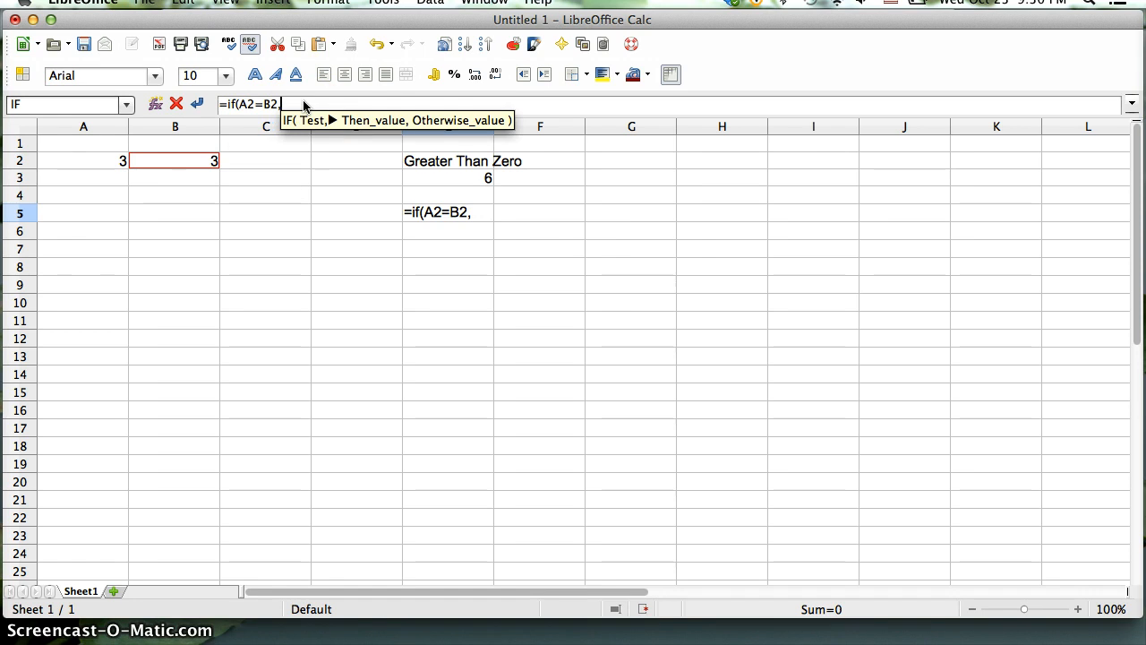
- Complete E5's IF formula with "Same" as the then value and "different" as the otherwise value
type("\"Sa")
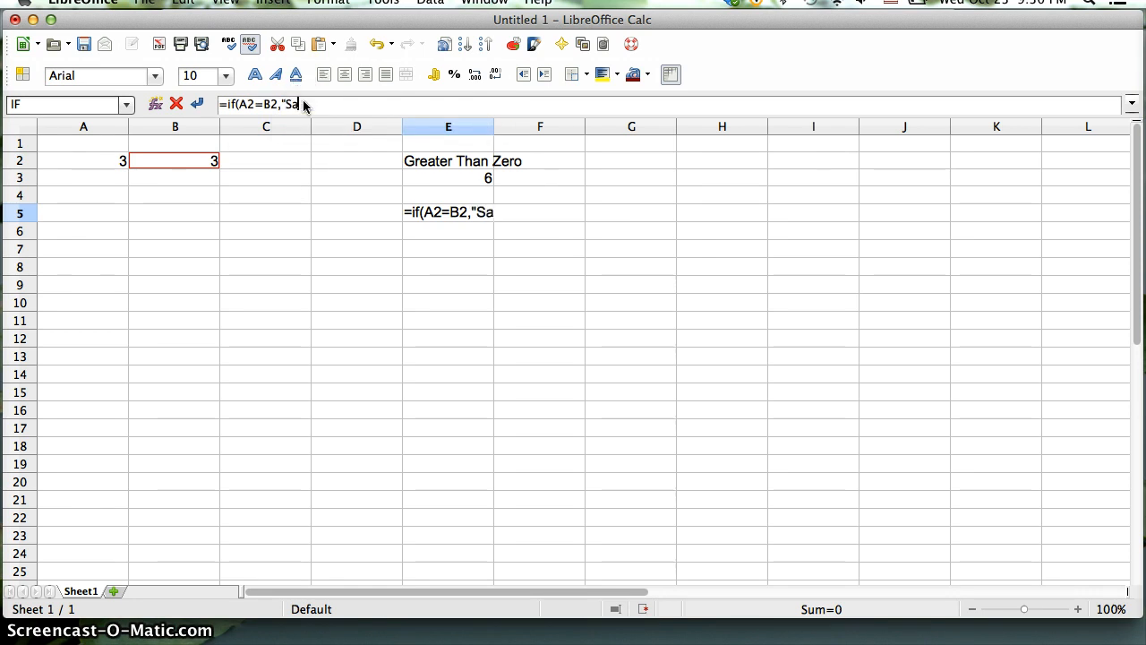
type("me\"")
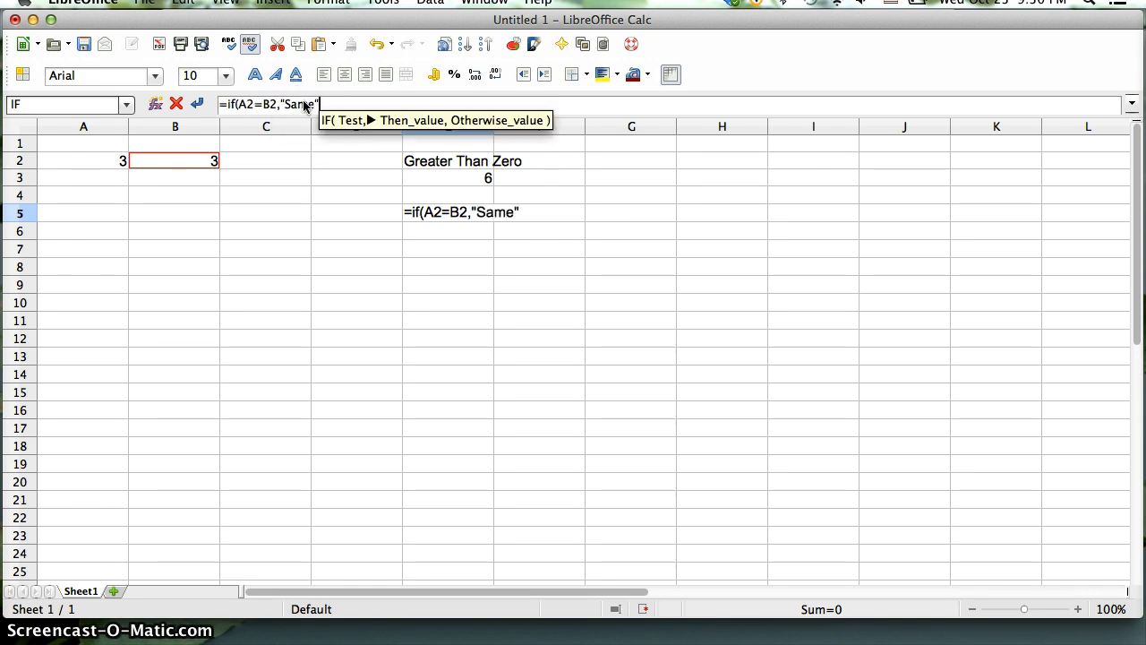
type(",")
key("BackSpace")
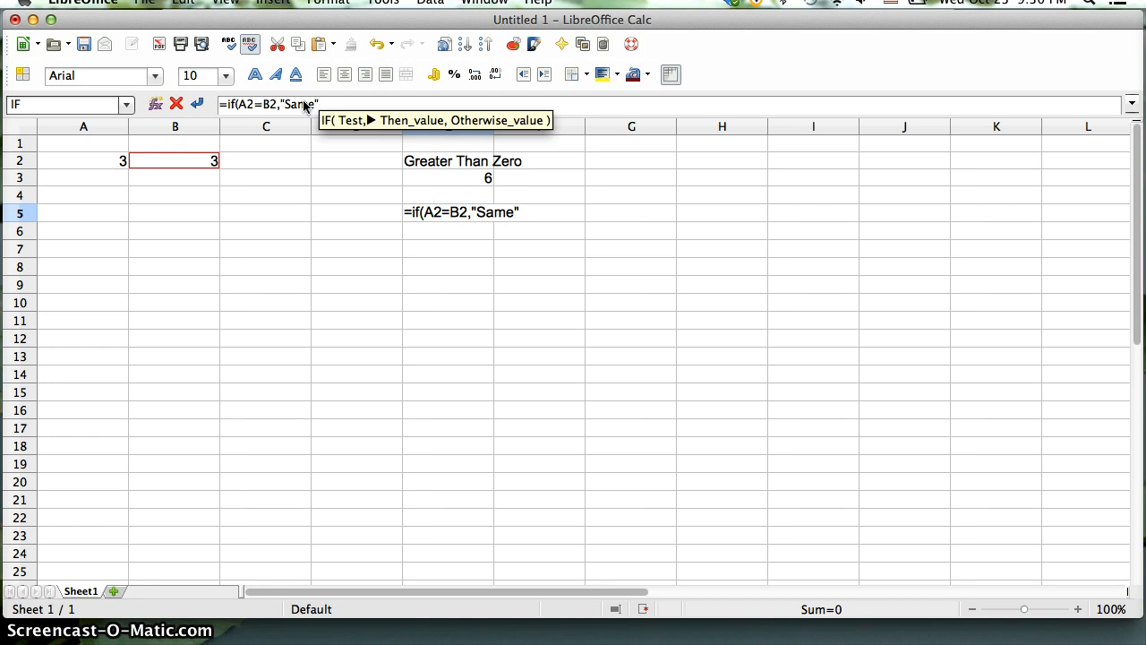
type(",")
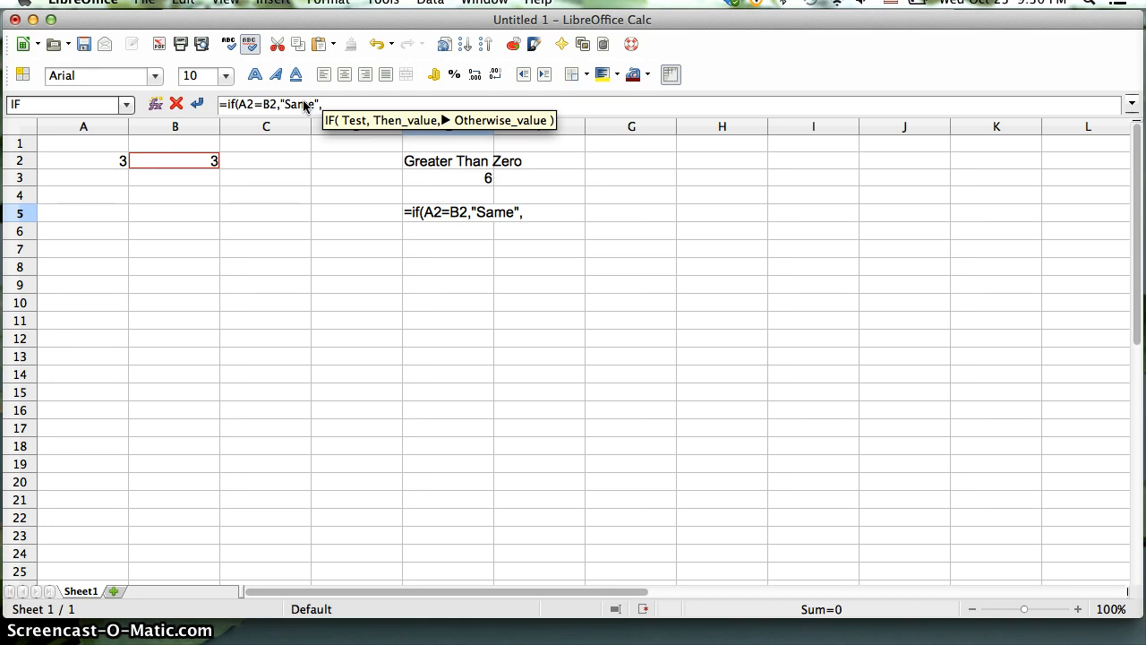
type("\"diff")
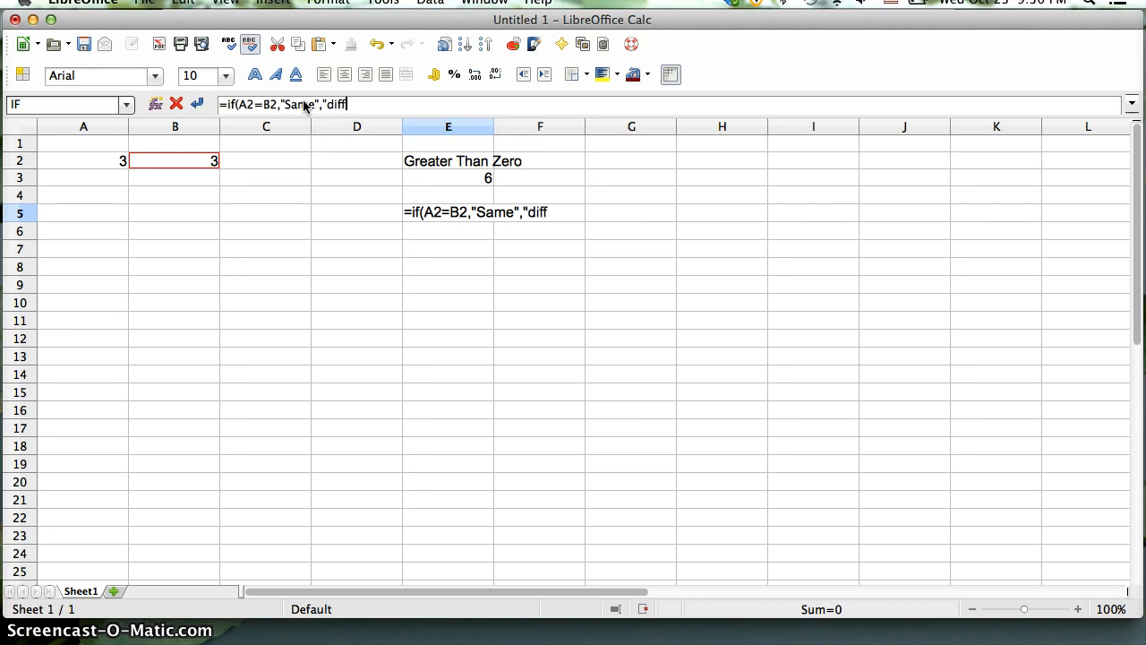
type("er")
key("BackSpace")
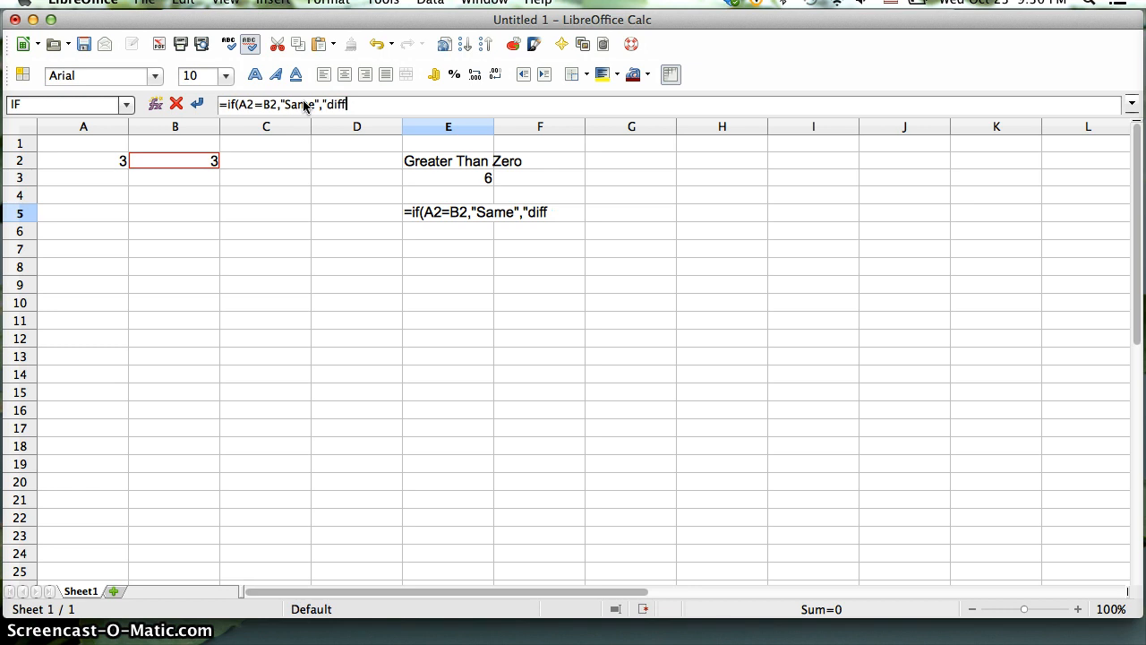
type("eren")
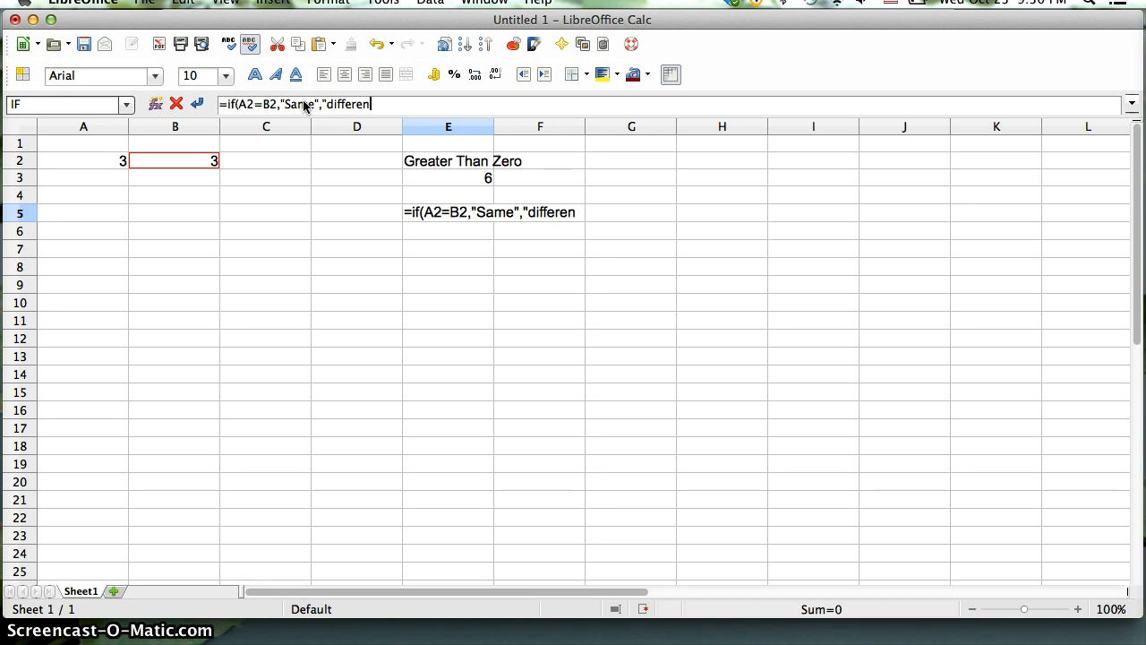
type("t\")")
key("Return")
- Test the comparison formula in E5 by setting cell A2 to 1, 2 and 3 in turn
key("Up")
key("Up")
key("Up")
key("Left")
key("Left")
key("Left")
key("Left")
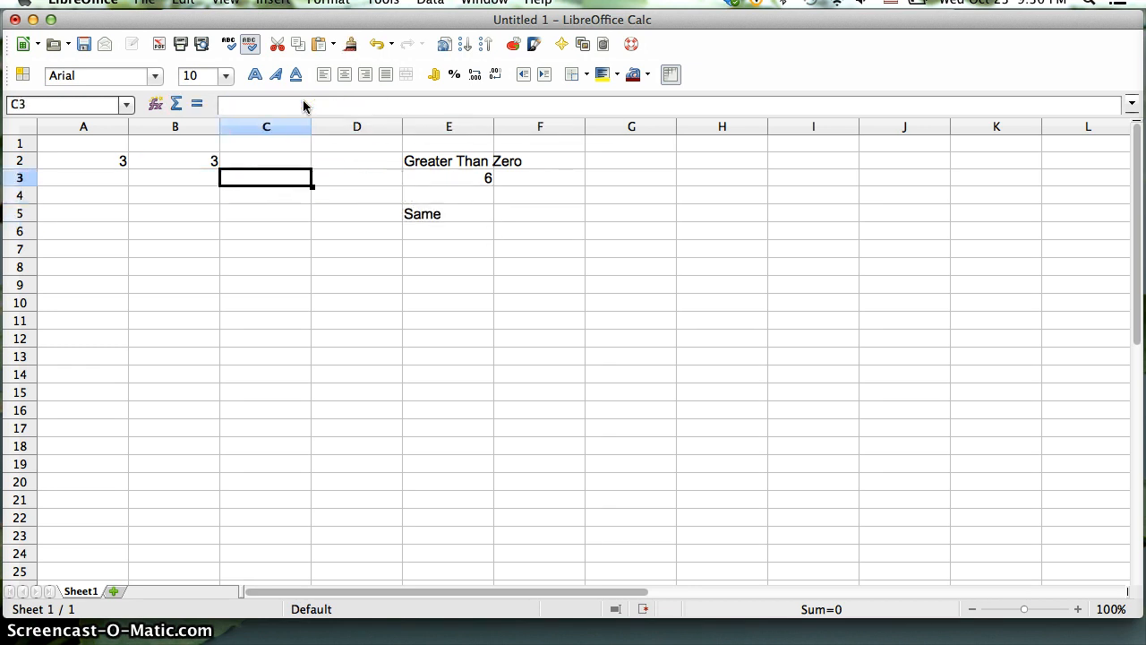
key("Up")
type("1")
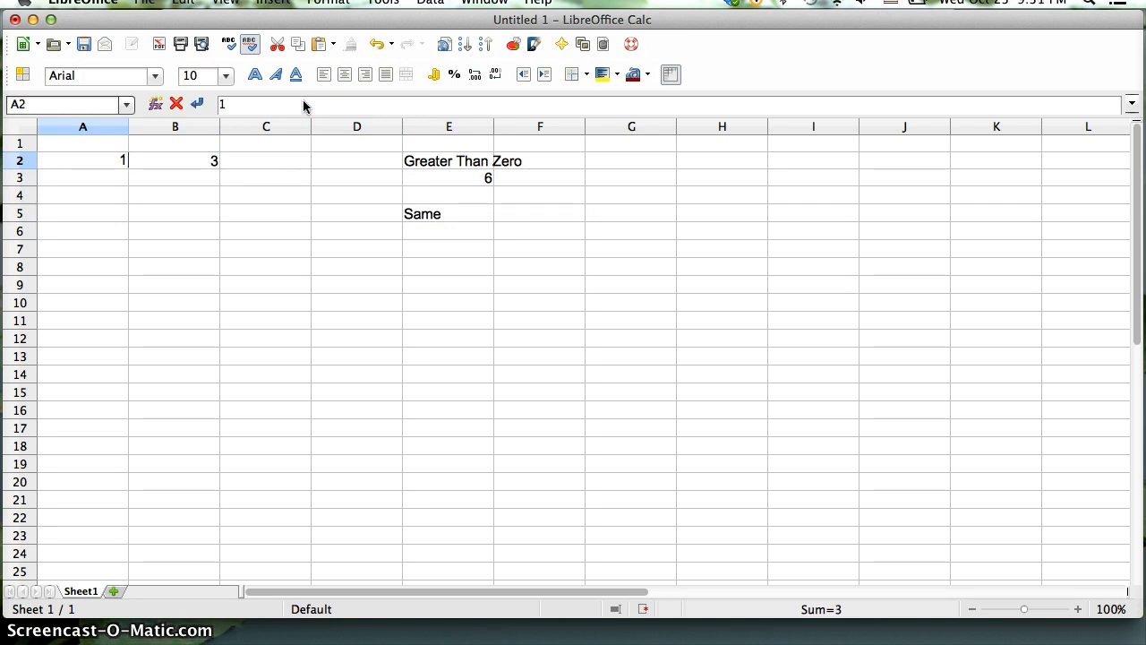
key("Return")
key("Up")
type("2")
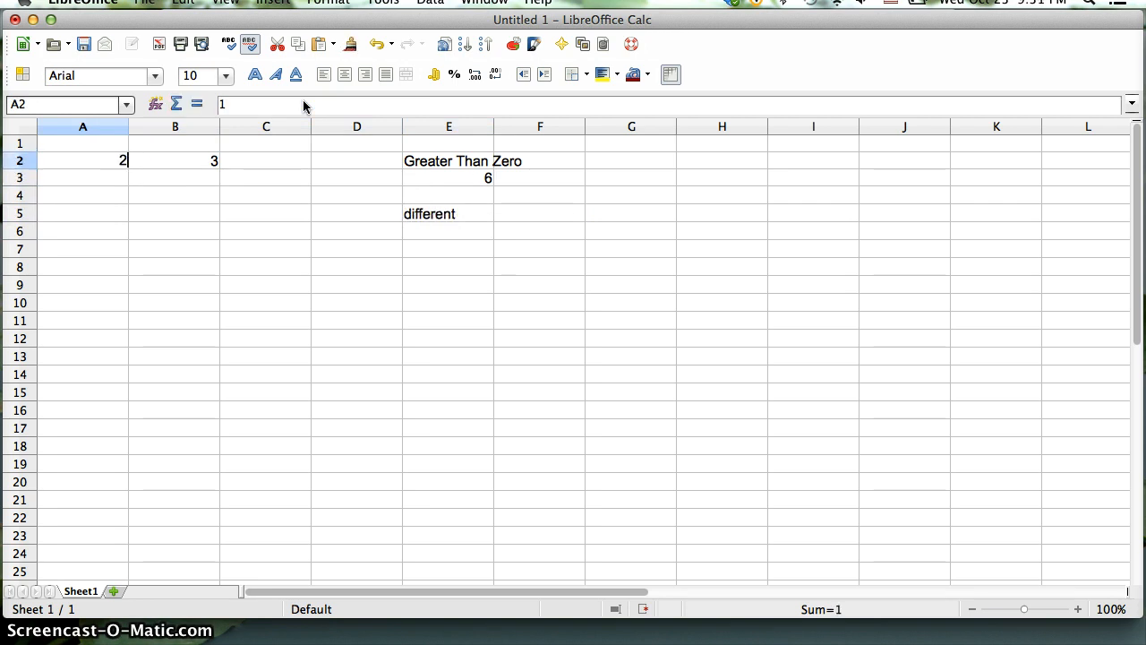
key("Return")
key("Up")
type("3")
key("Return")
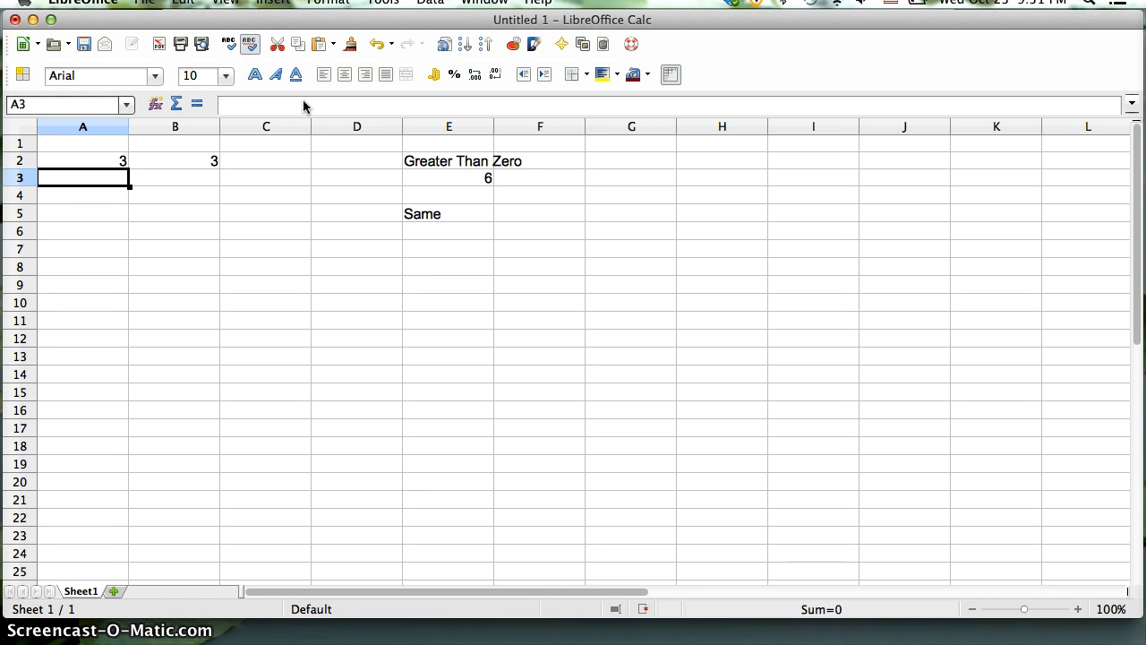
- Replace the otherwise value "different" in E5's IF formula with an empty string, giving =IF(A2=B2,"Same","")
key("Up")
key("Right")
key("Right")
key("Right")
key("Right")
key("Down")
key("Down")
key("Down")
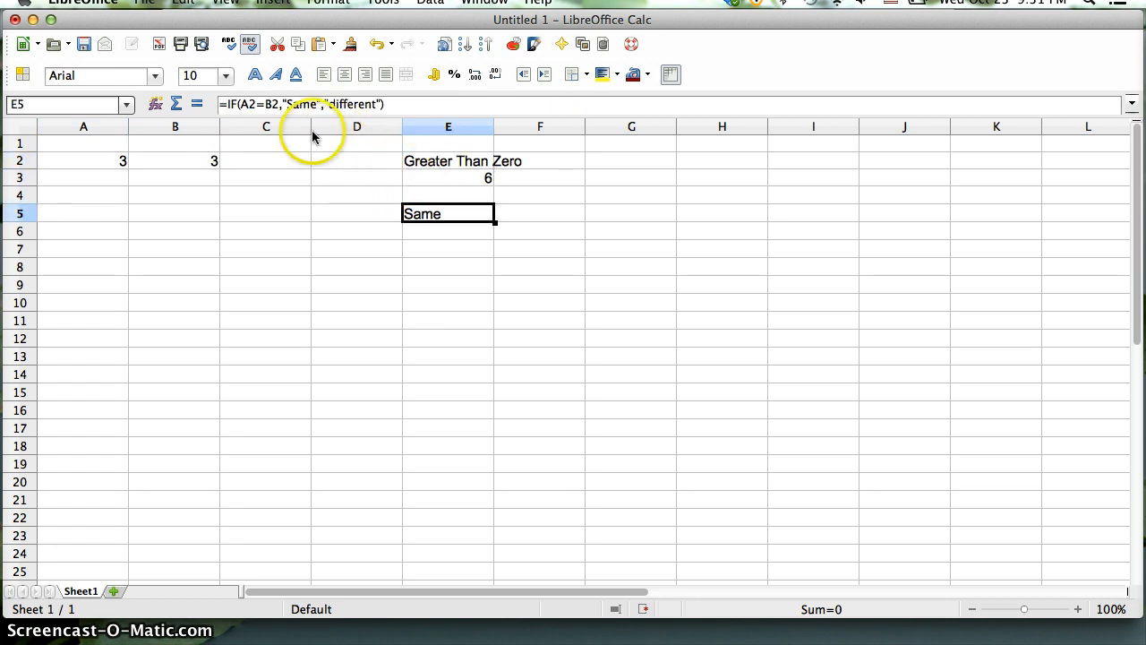
double_click(302, 105)
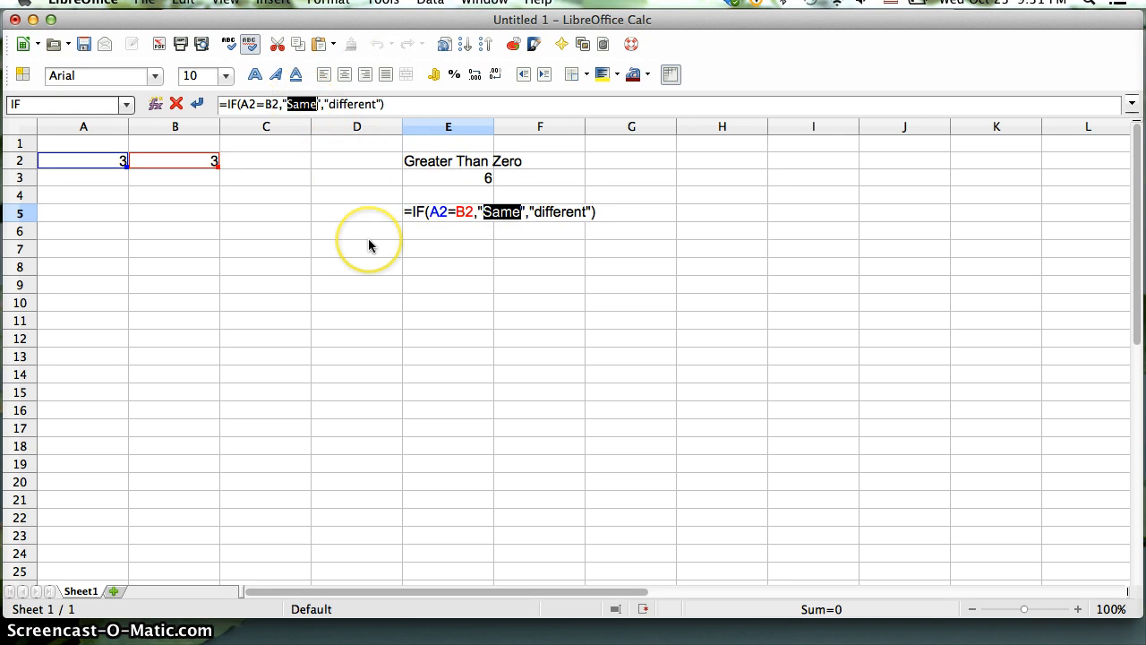
key("Right")
key("Right")
key("Right")
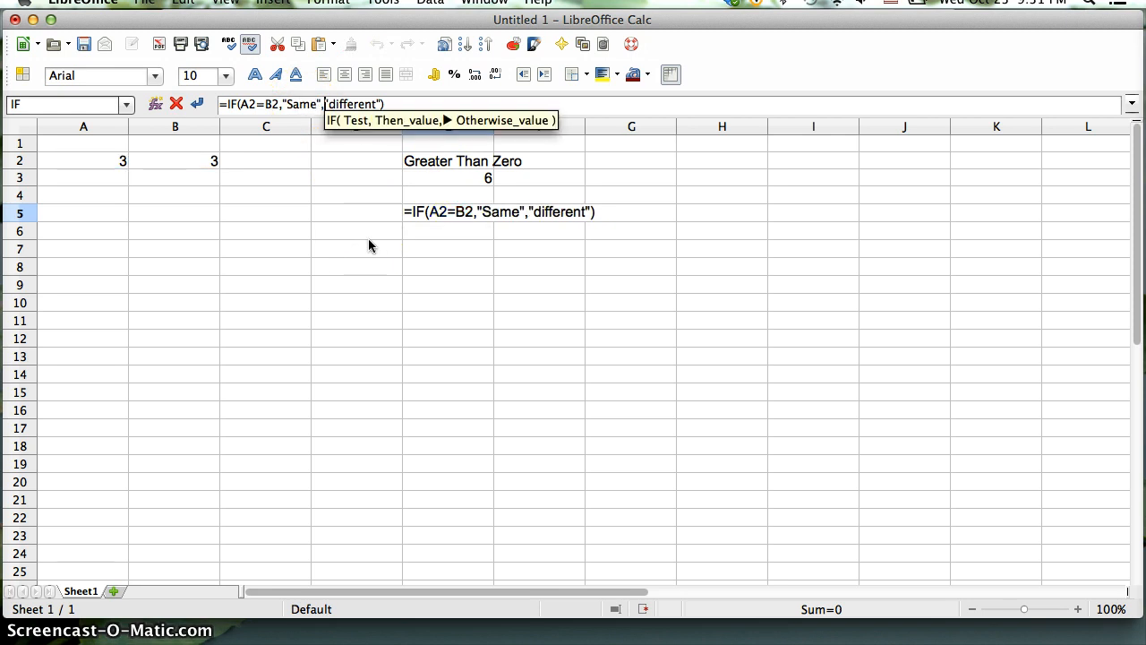
key("Right")
key("Right")
key("Right")
key("Right")
key("Right")
key("Right")
key("Right")
key("Right")
key("Right")
key("Right")
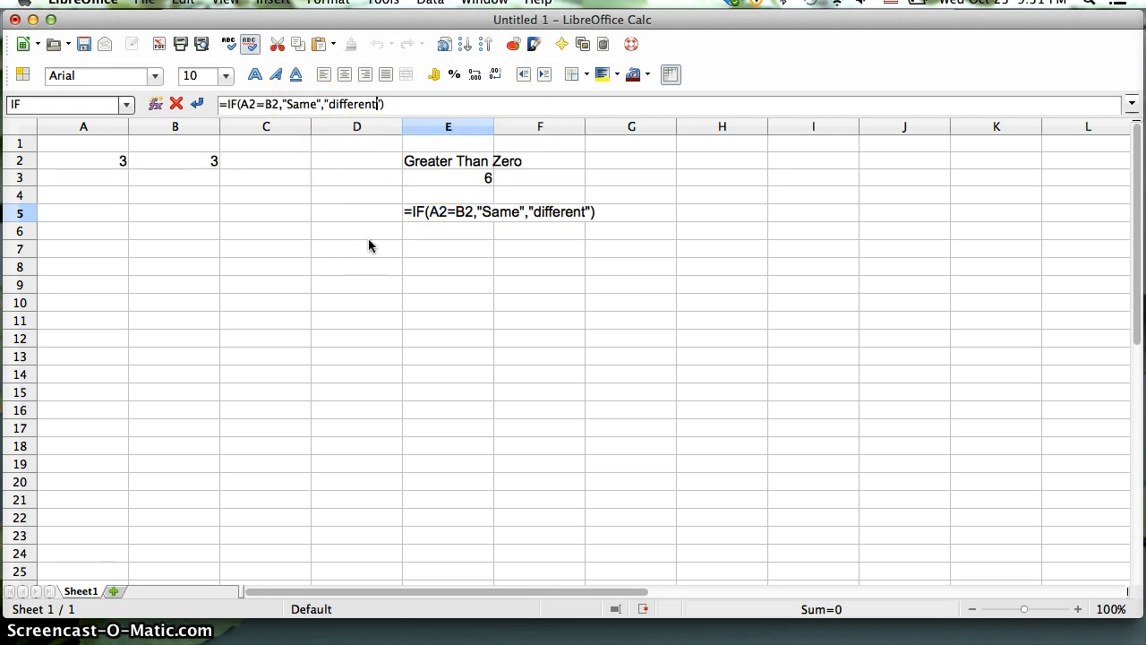
key("BackSpace")
key("BackSpace")
key("BackSpace")
key("BackSpace")
key("BackSpace")
key("BackSpace")
key("BackSpace")
key("BackSpace")
key("BackSpace")
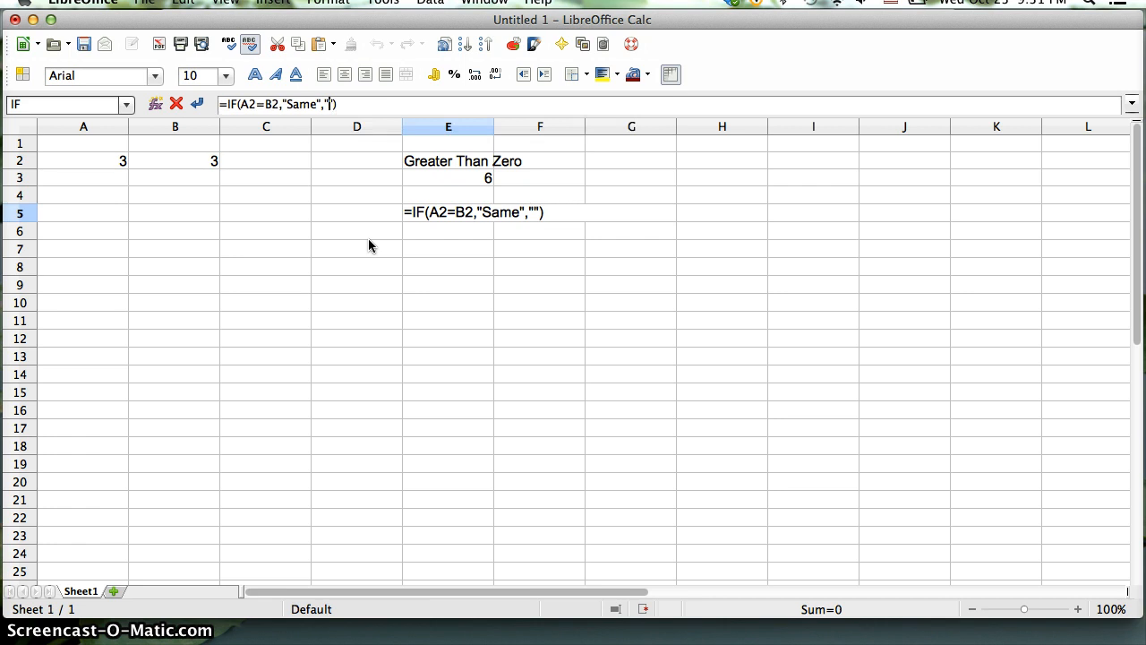
key("Return")
- Test E5's empty-string case by setting cell A2 to 2
key("Up")
key("Left")
key("Left")
key("Left")
key("Up")
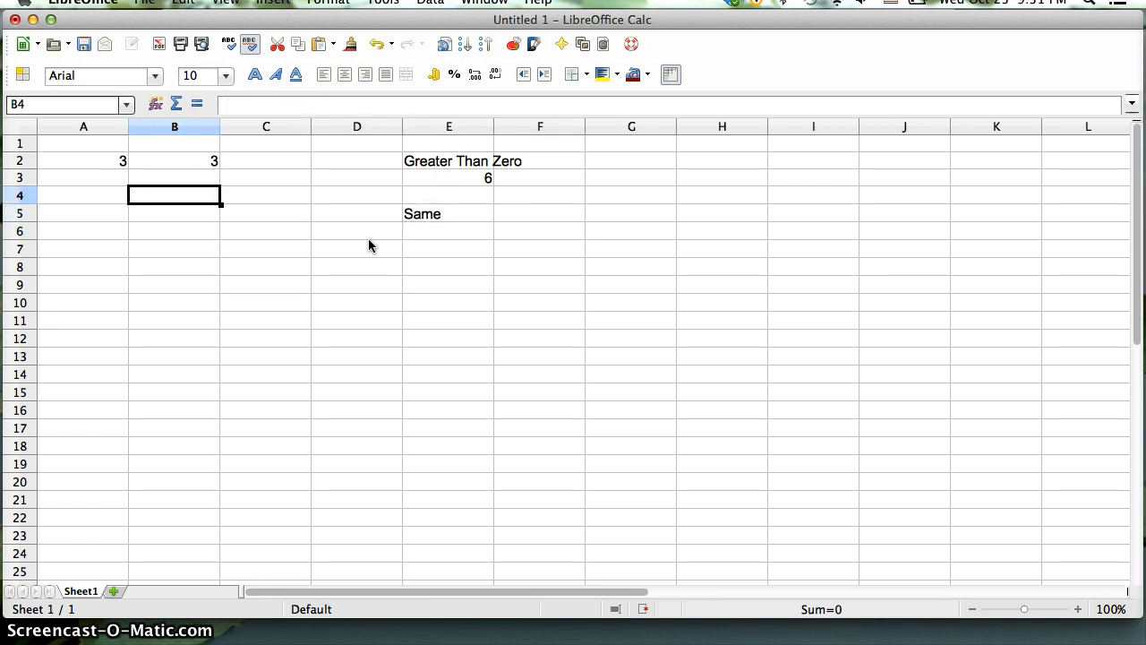
key("Left")
key("Up")
key("Up")
type("2")
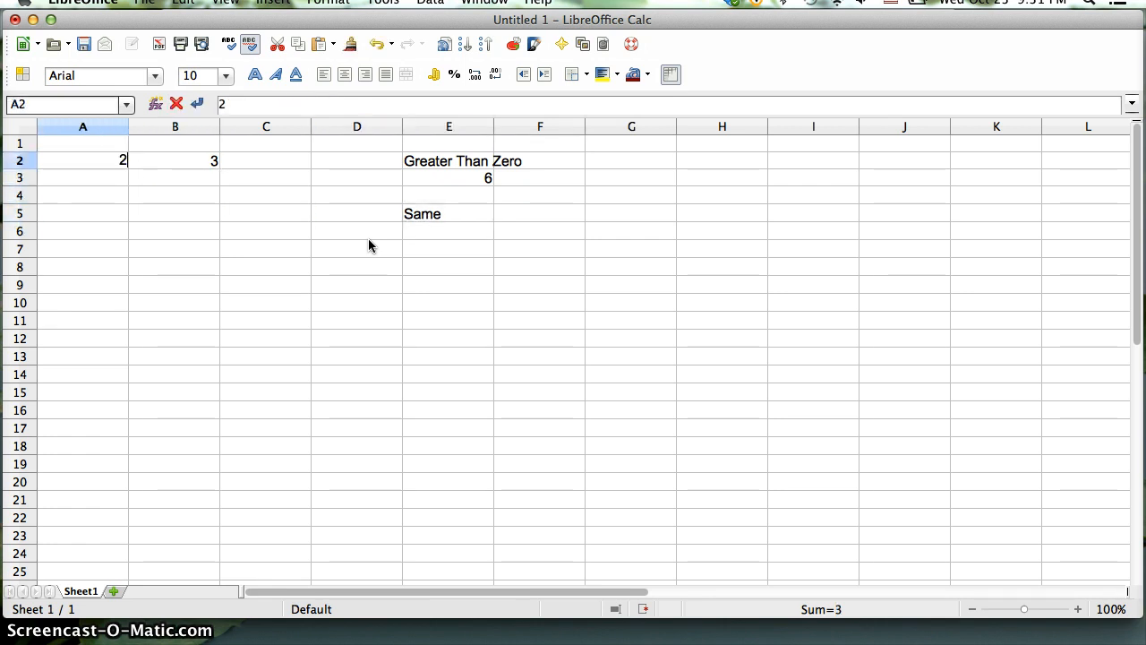
key("Return")
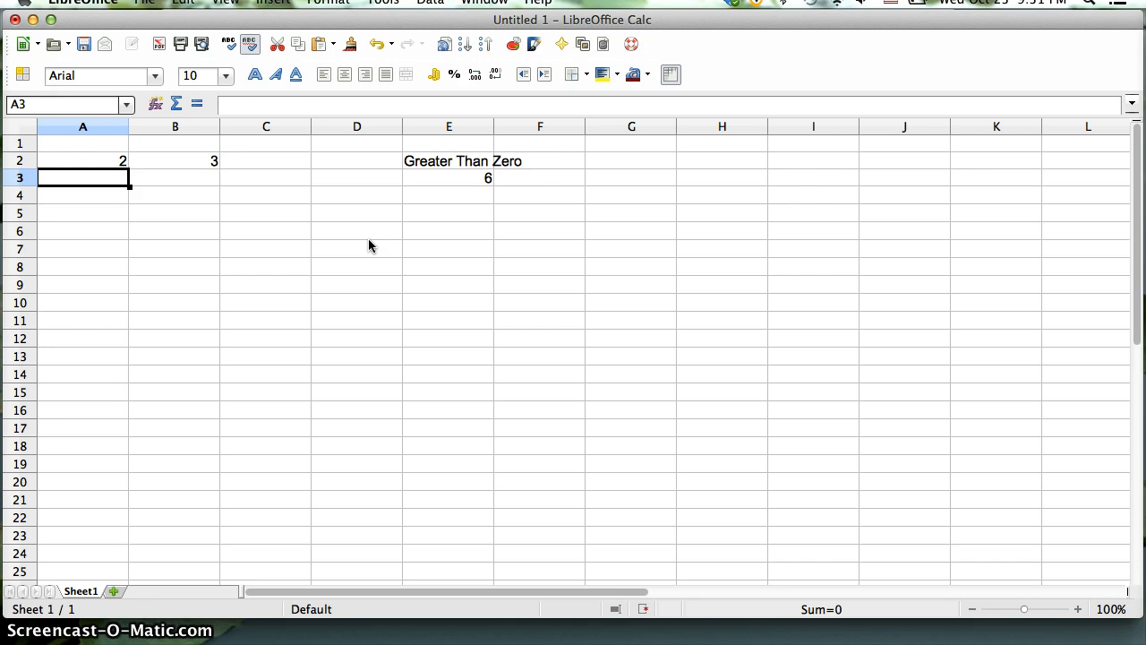
key("Up")
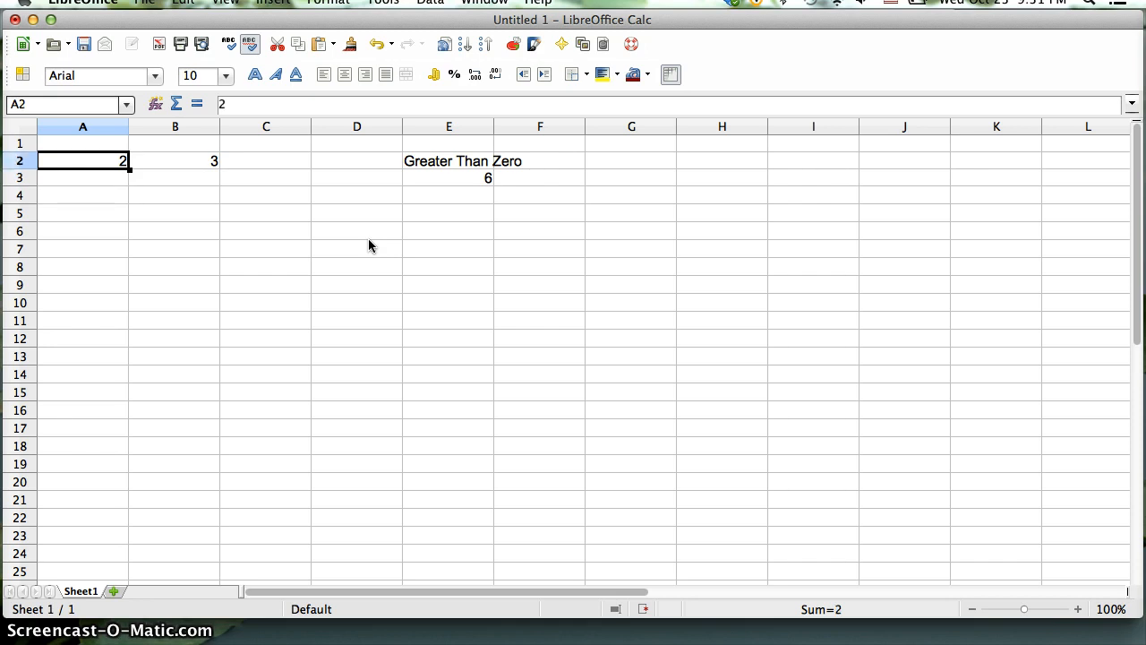
key("Down")
key("Down")
key("Down")
key("Right")
key("Right")
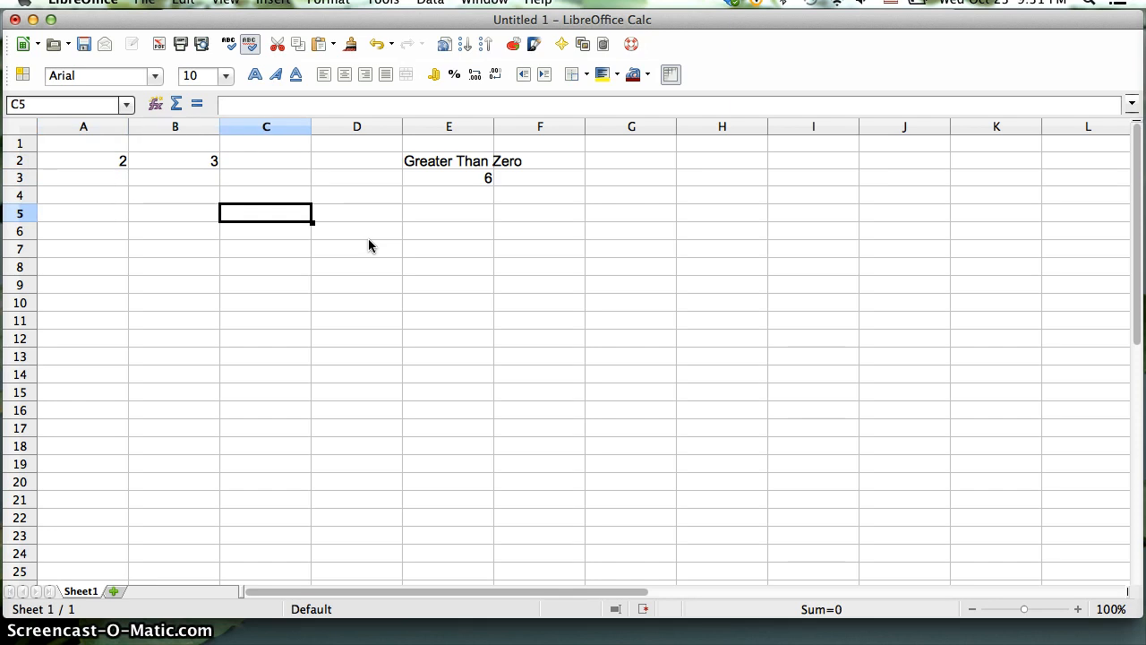
key("Right")
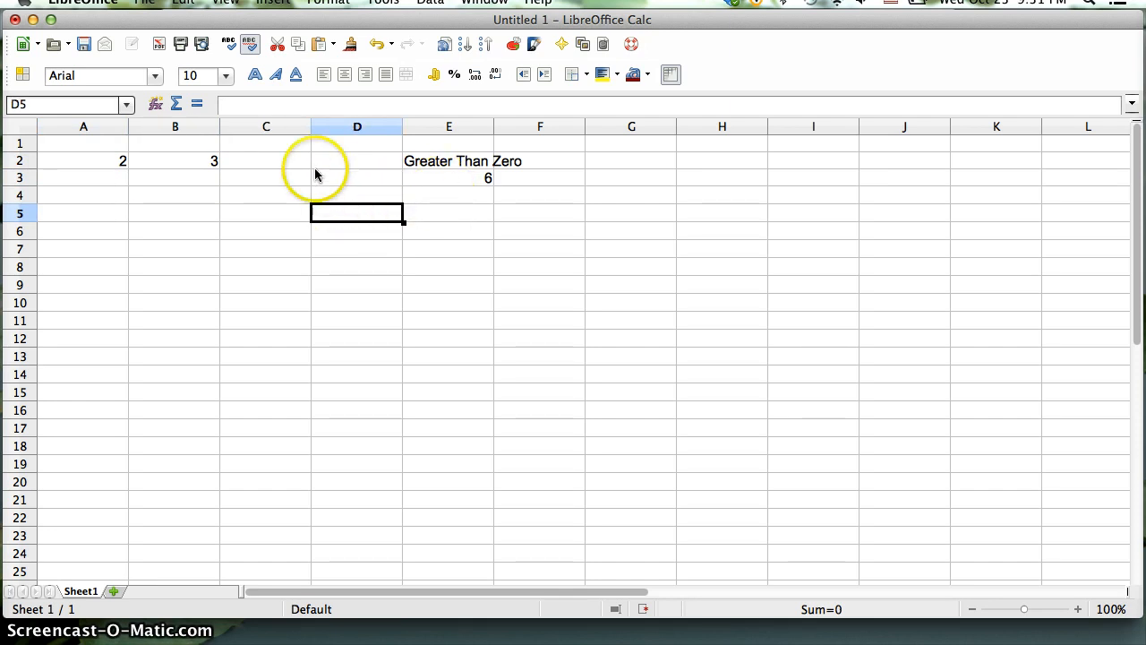
- Enter 3 in cell A3 and 1 in cell B3 as a second pair of values
left_click(94, 178)
type("3")
key("Tab")
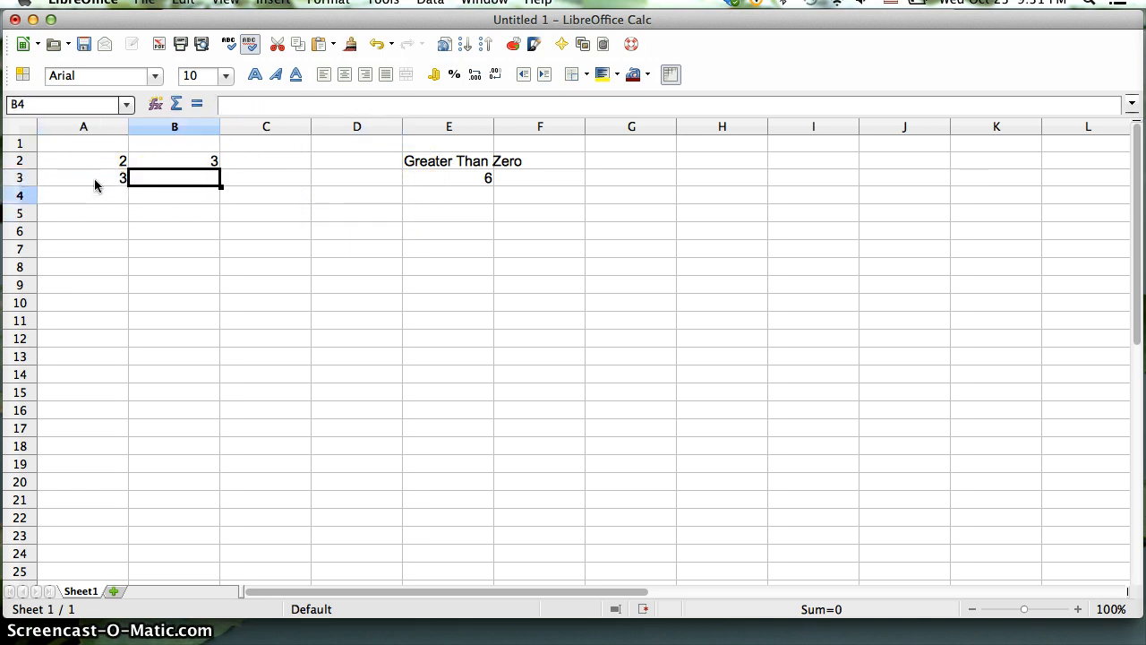
type("1")
key("Return")
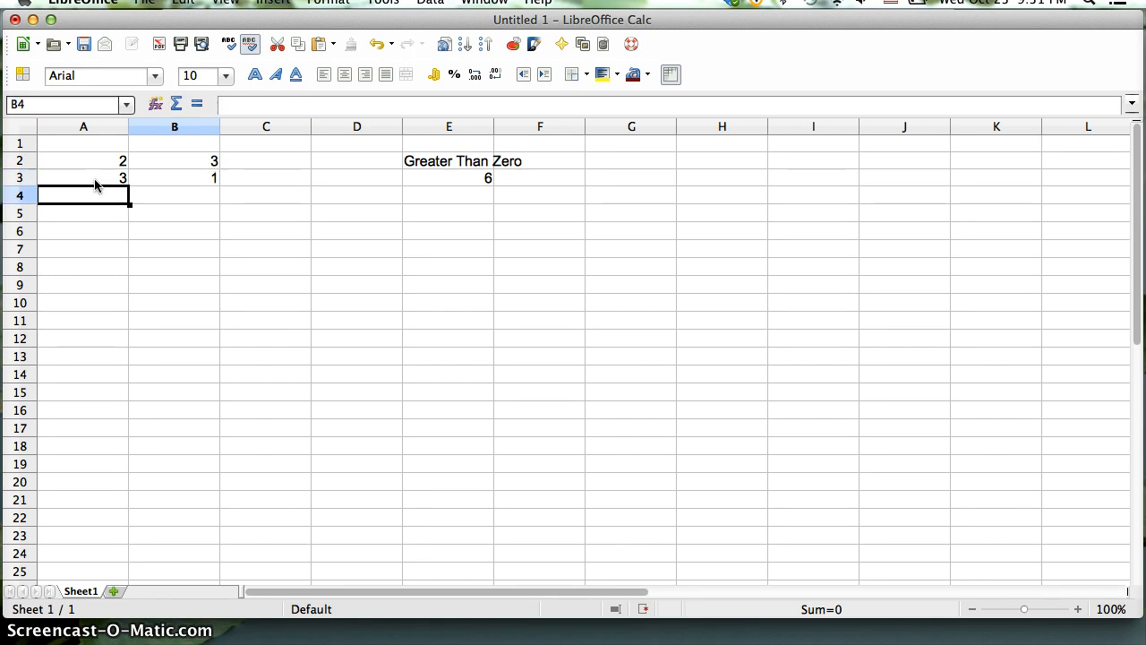
key("Up")
key("Up")
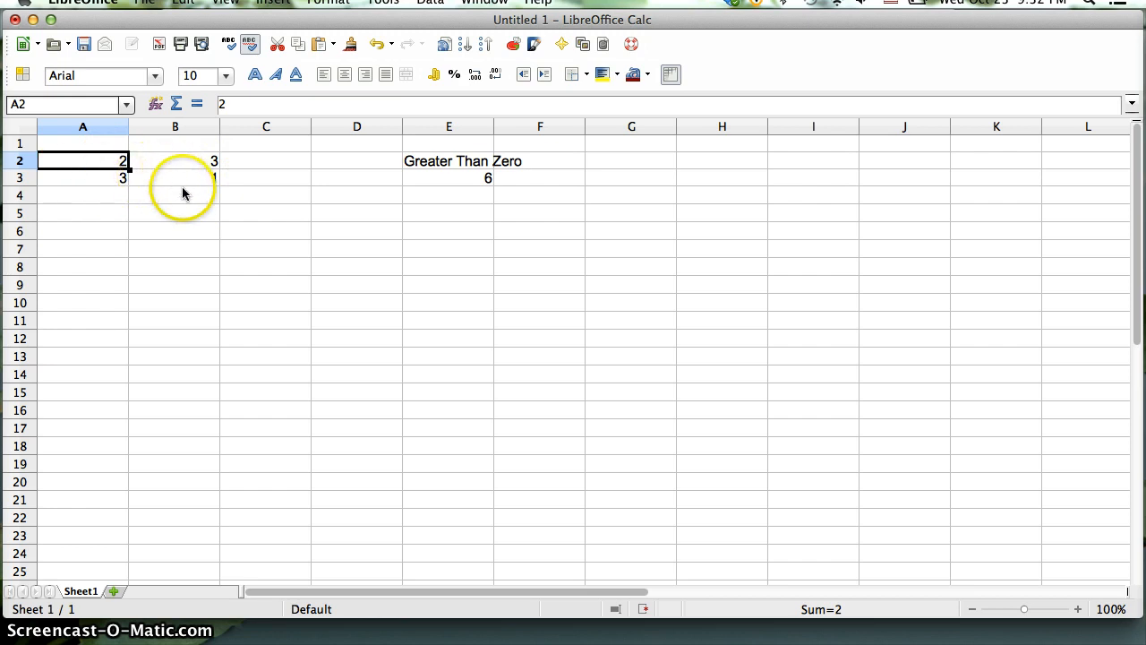
- Start an IF formula in cell E6 with a nested AND function as its test
left_click(417, 232)
type("=i")
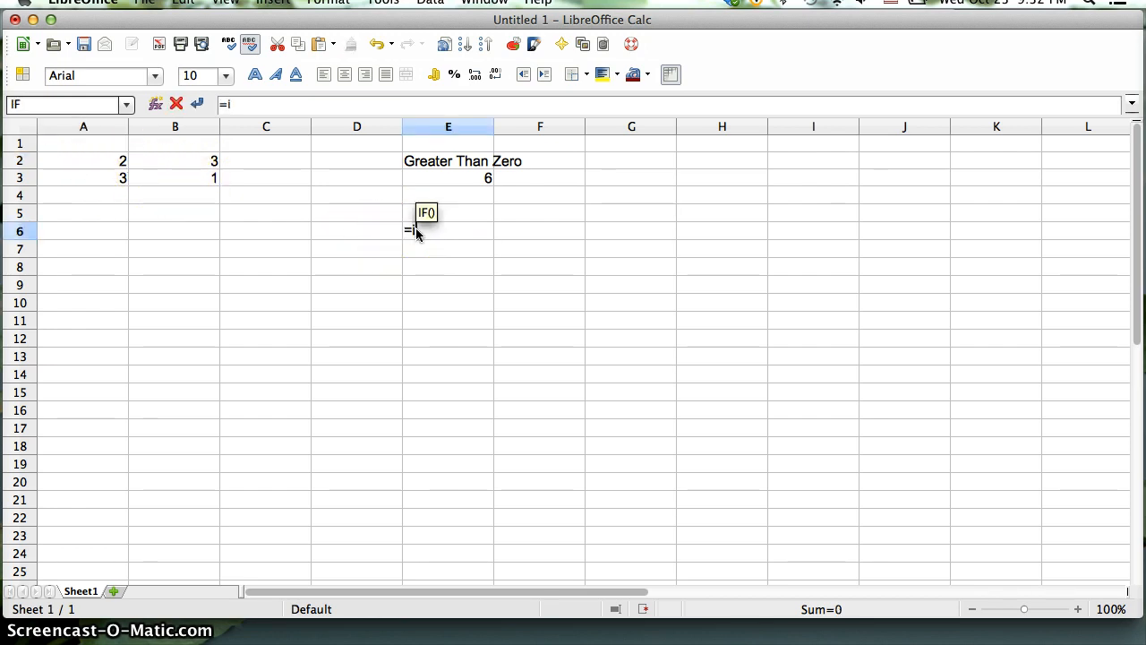
type("f(")
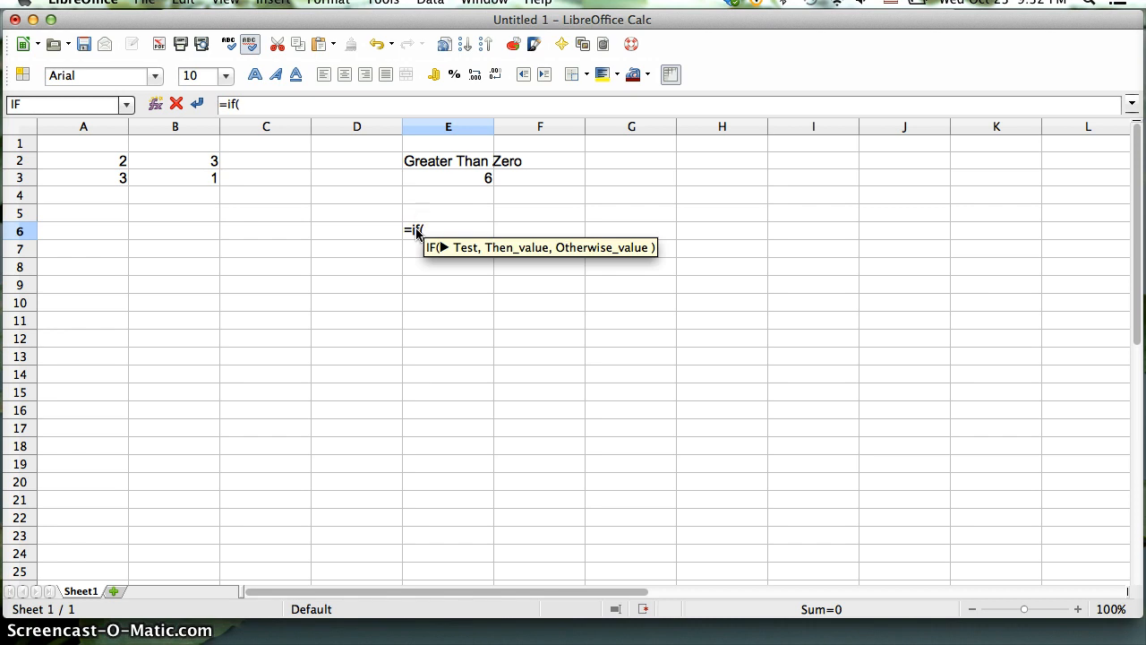
type("add")
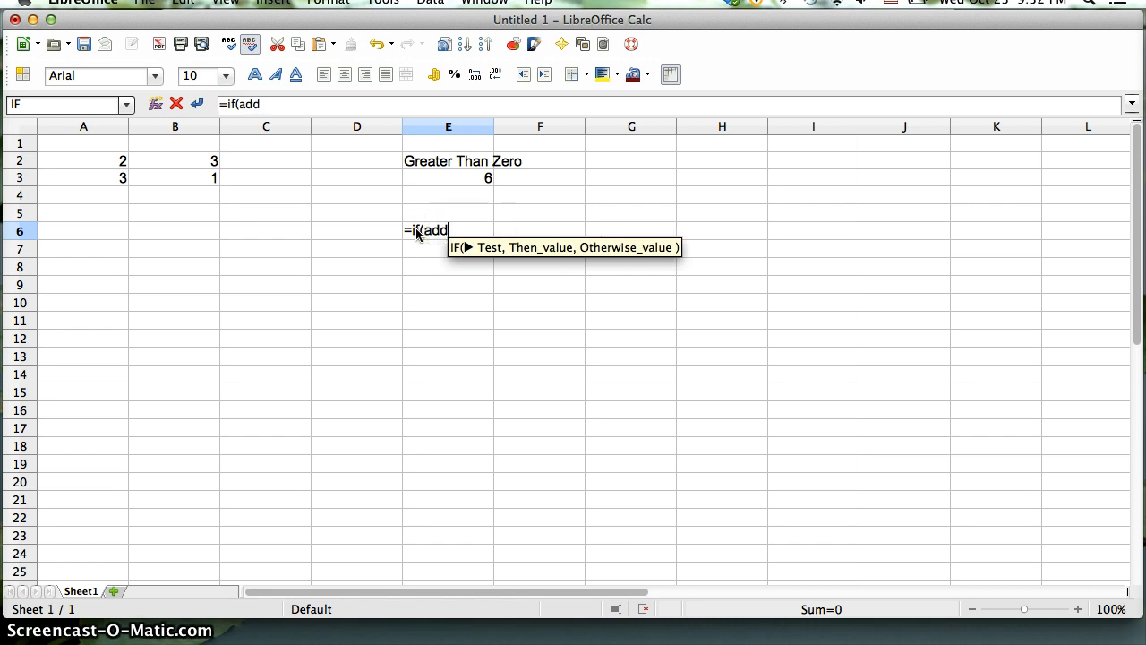
key("BackSpace")
key("BackSpace")
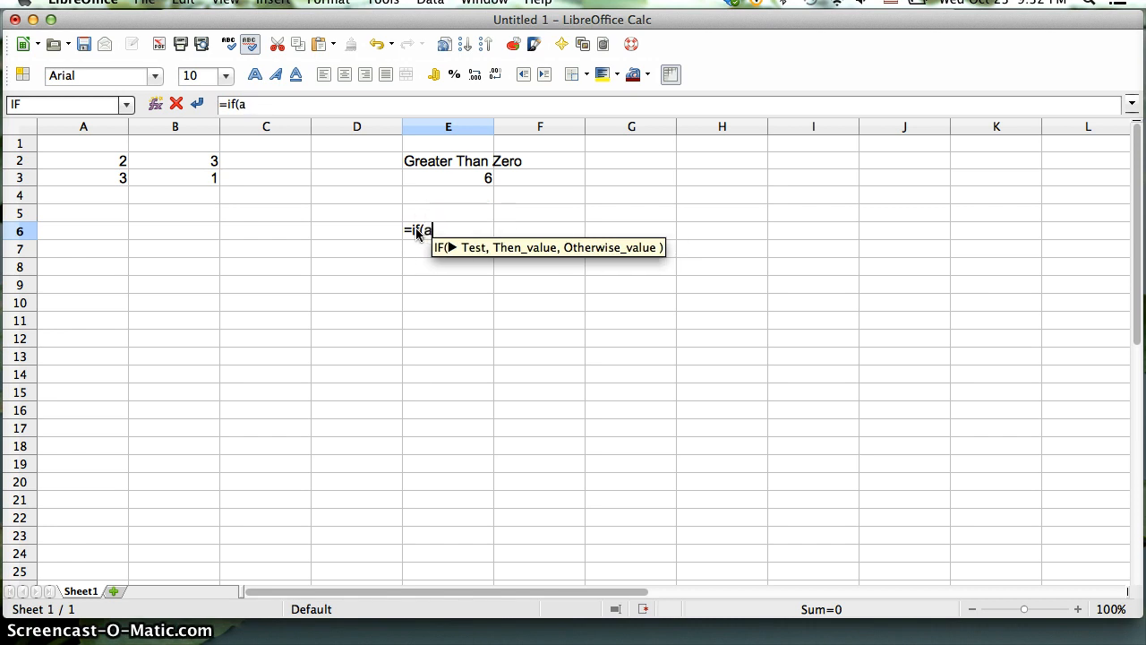
type("n")
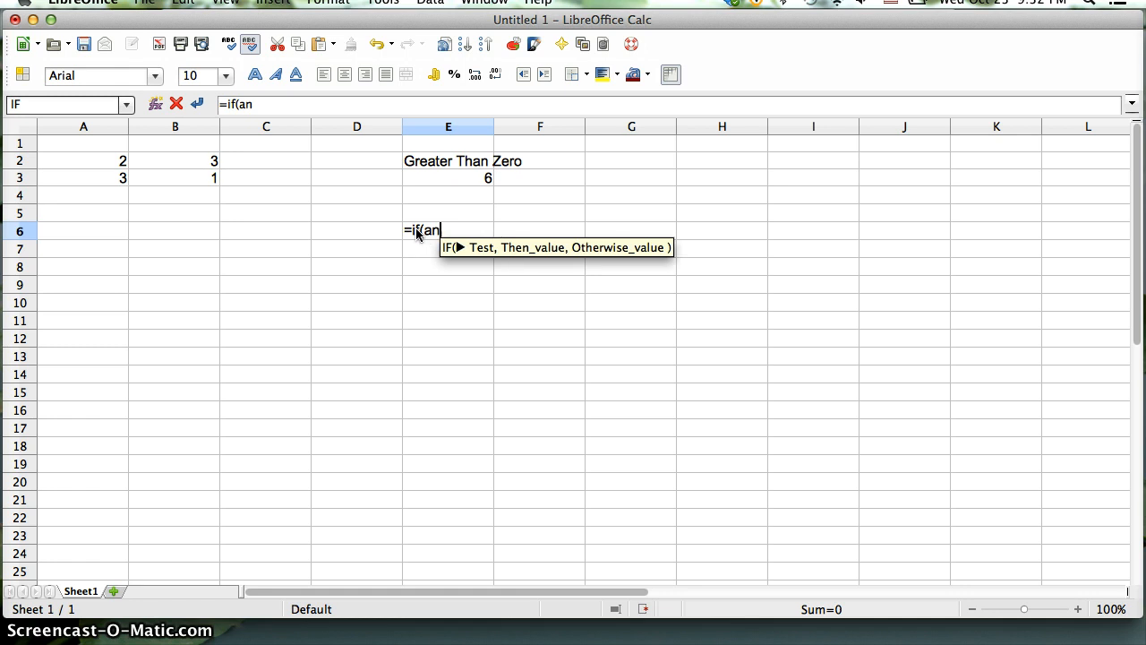
type("d(")
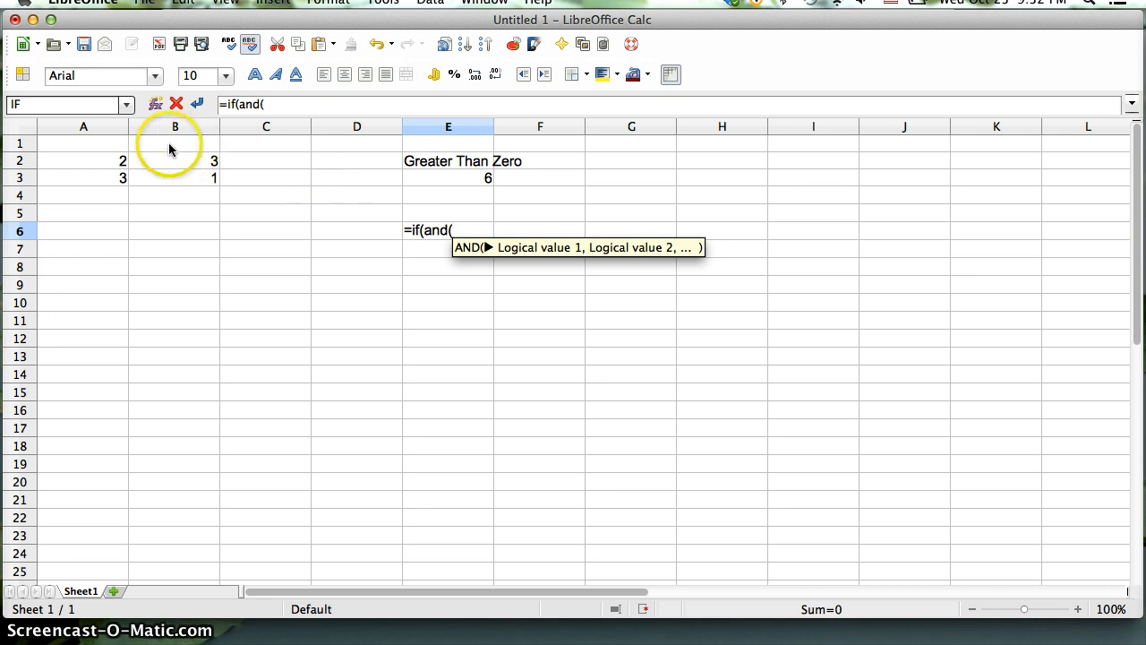
- Add A2=B2 as the first AND condition in E6 and enter the formula as =IF(AND(A2=B2))
left_click(104, 161)
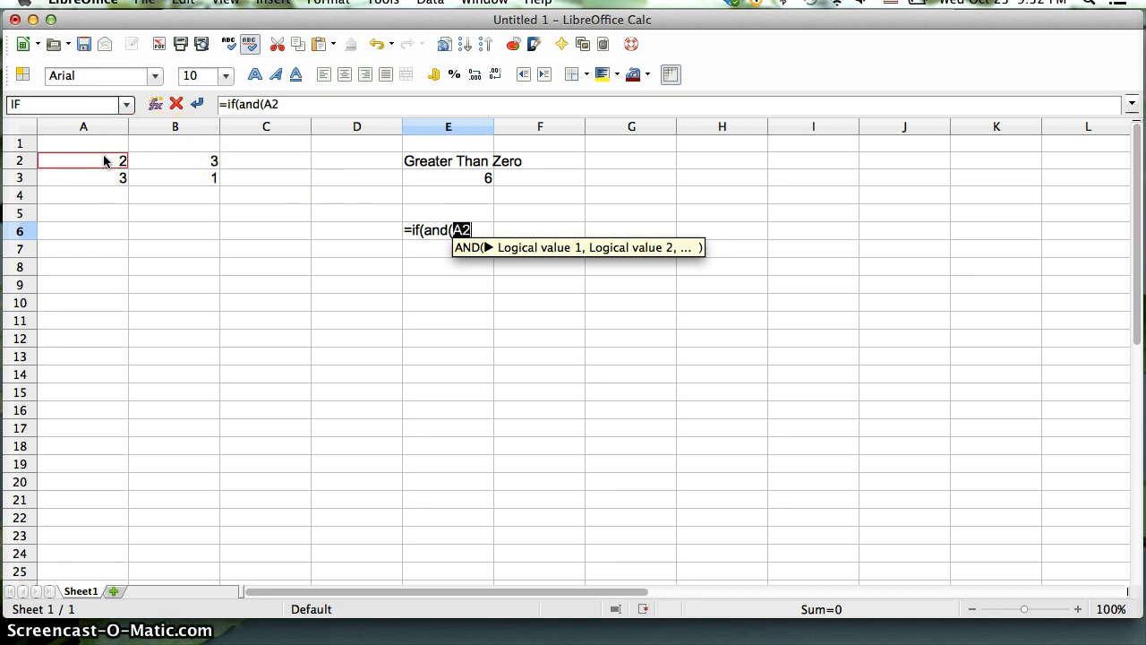
type("=")
left_click(154, 160)
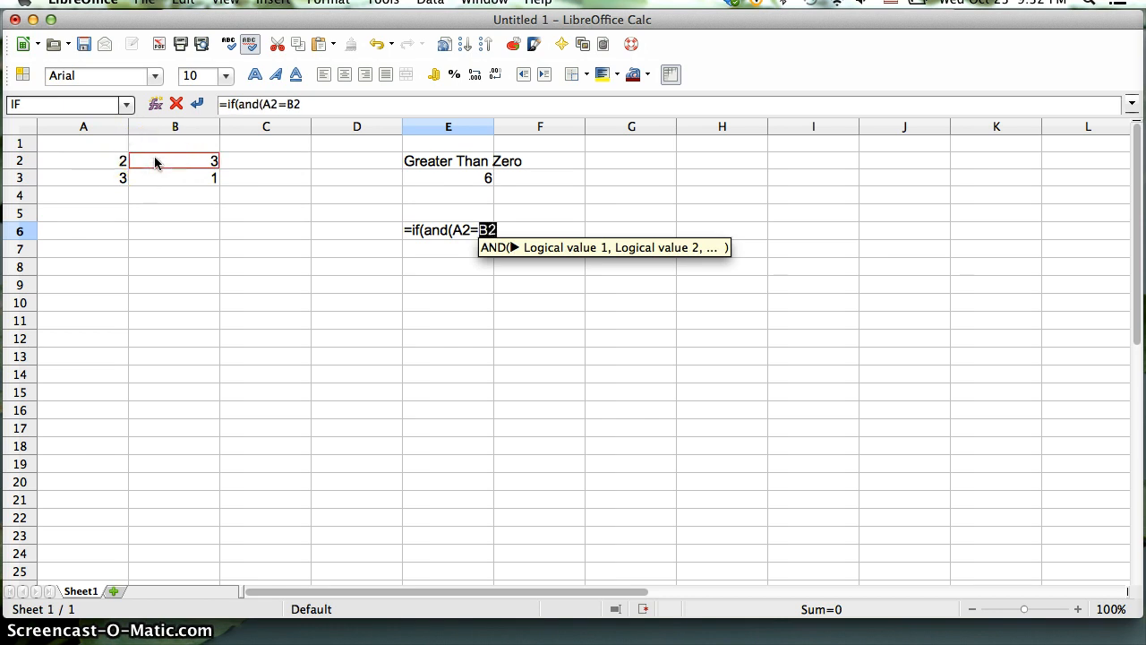
key("Right")
key("Left")
key("Return")
key("Up")
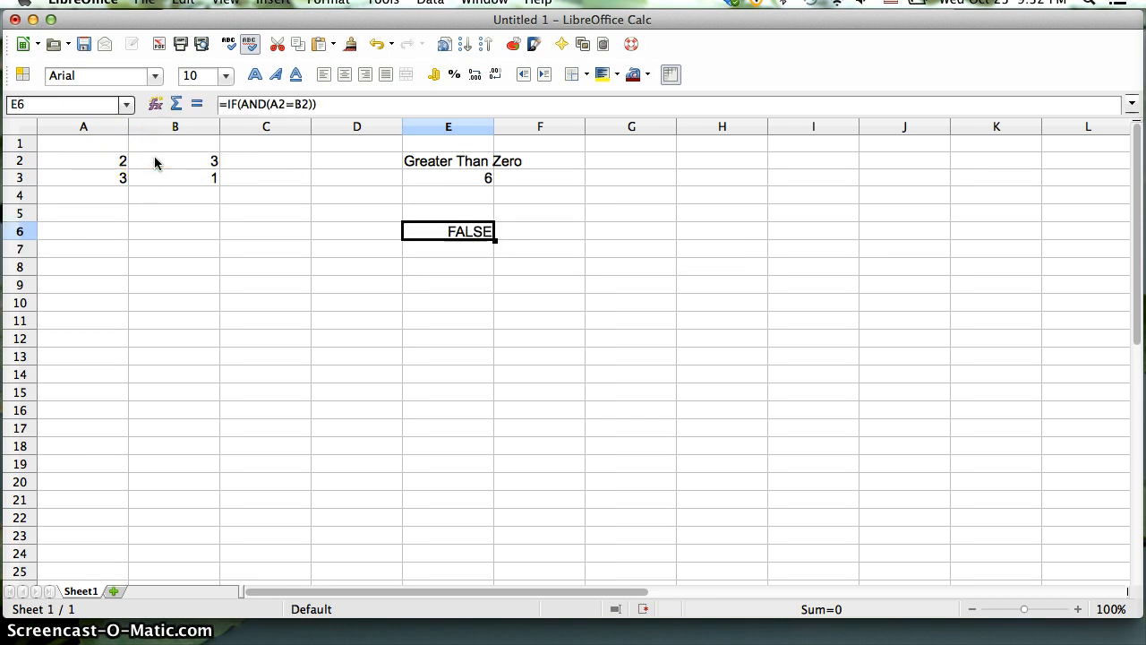
- Add A3=B3 as the second condition inside the AND function of E6's formula
left_click(309, 105)
type(",")
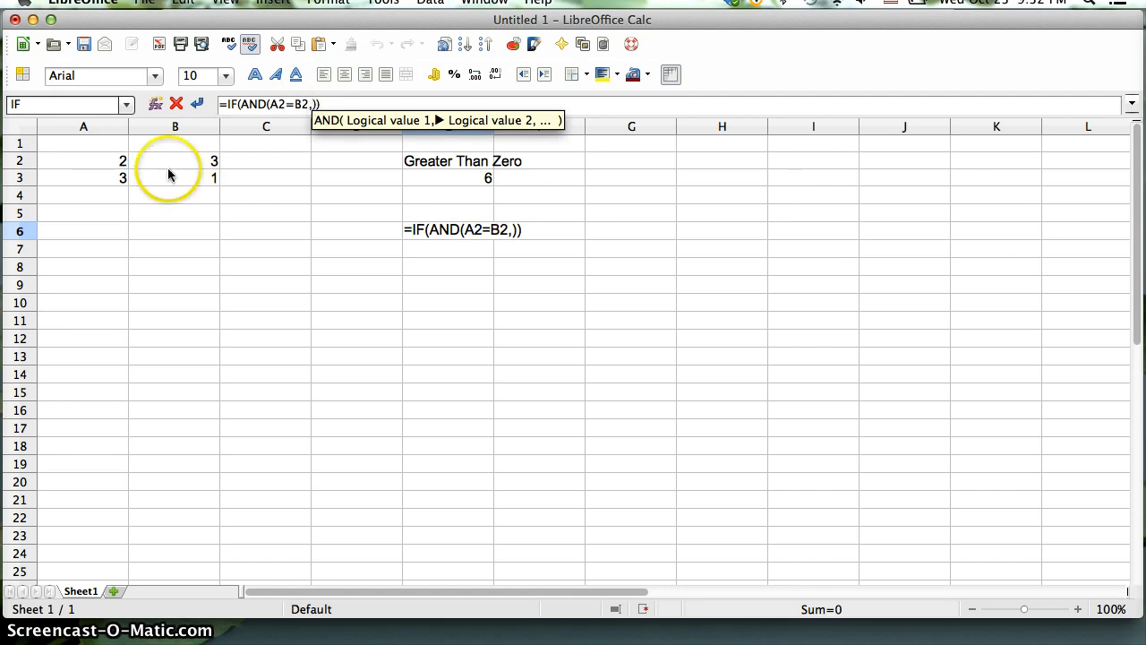
left_click(75, 176)
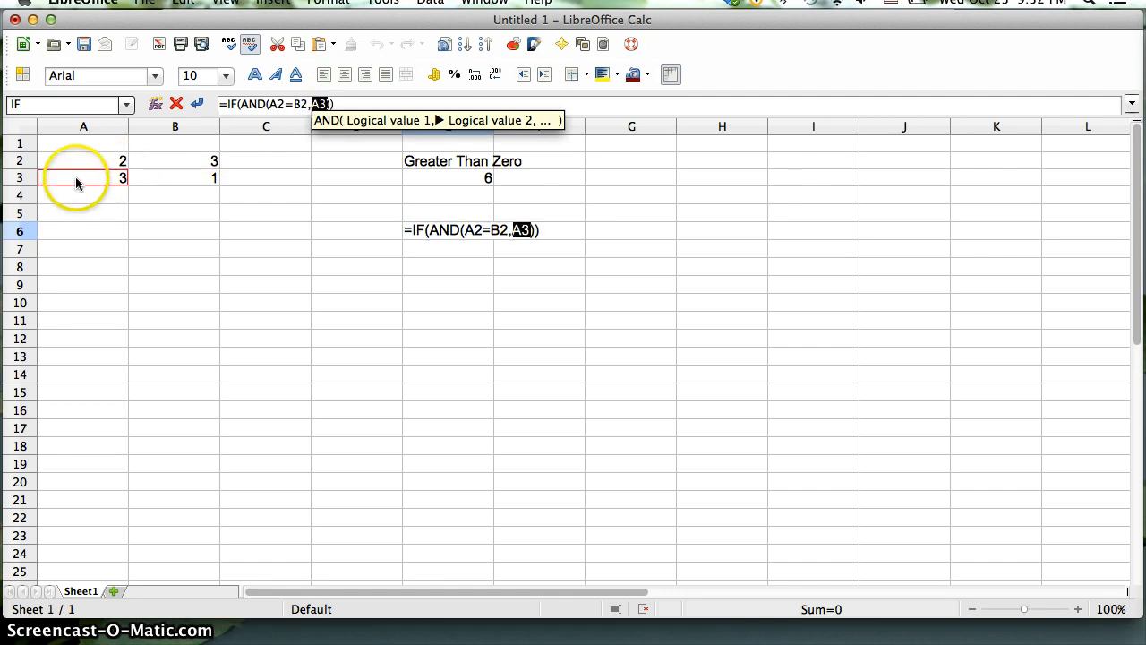
type("=")
left_click(199, 182)
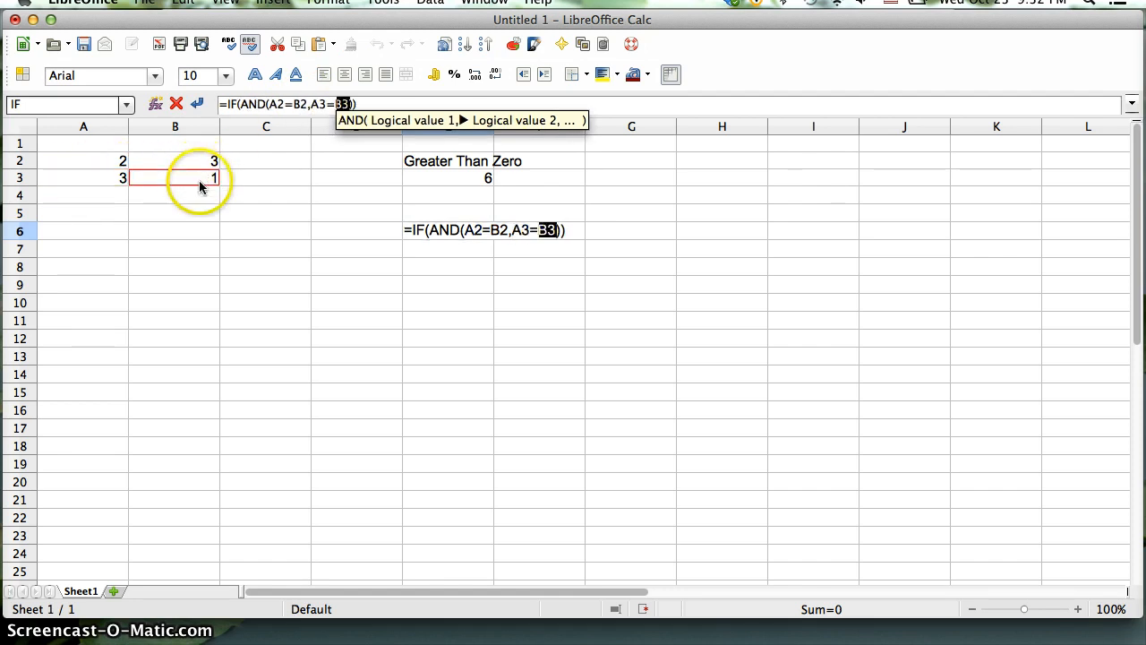
- Add "Points Are Same" as the then value of E6's IF formula, after the AND test, and enter the formula
left_click(353, 106)
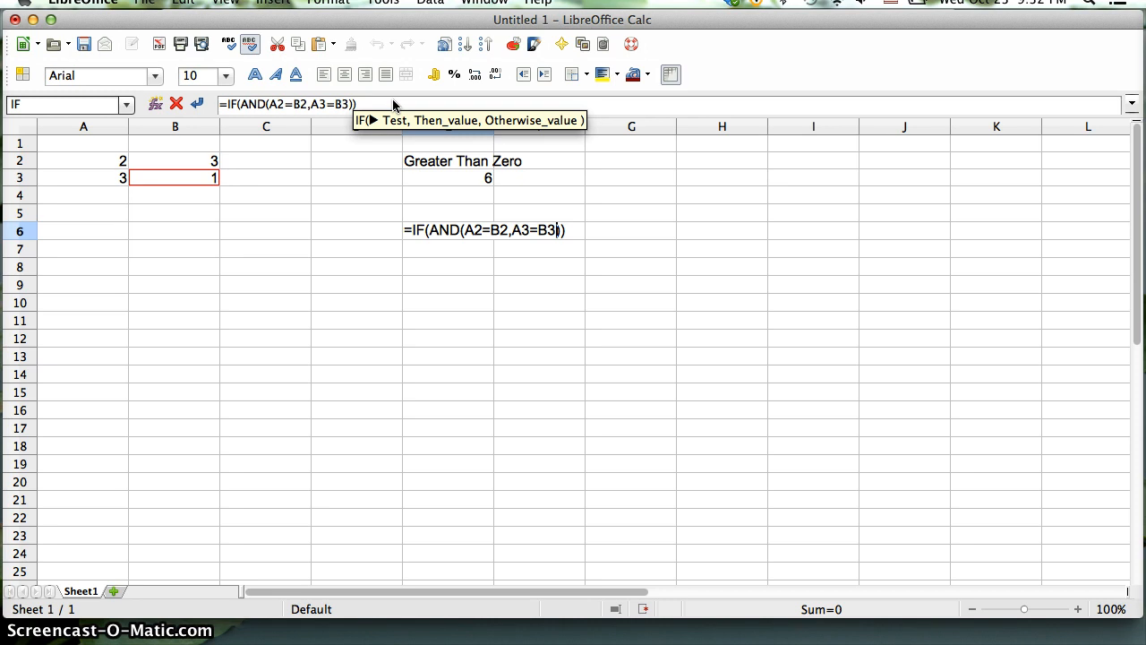
type(",")
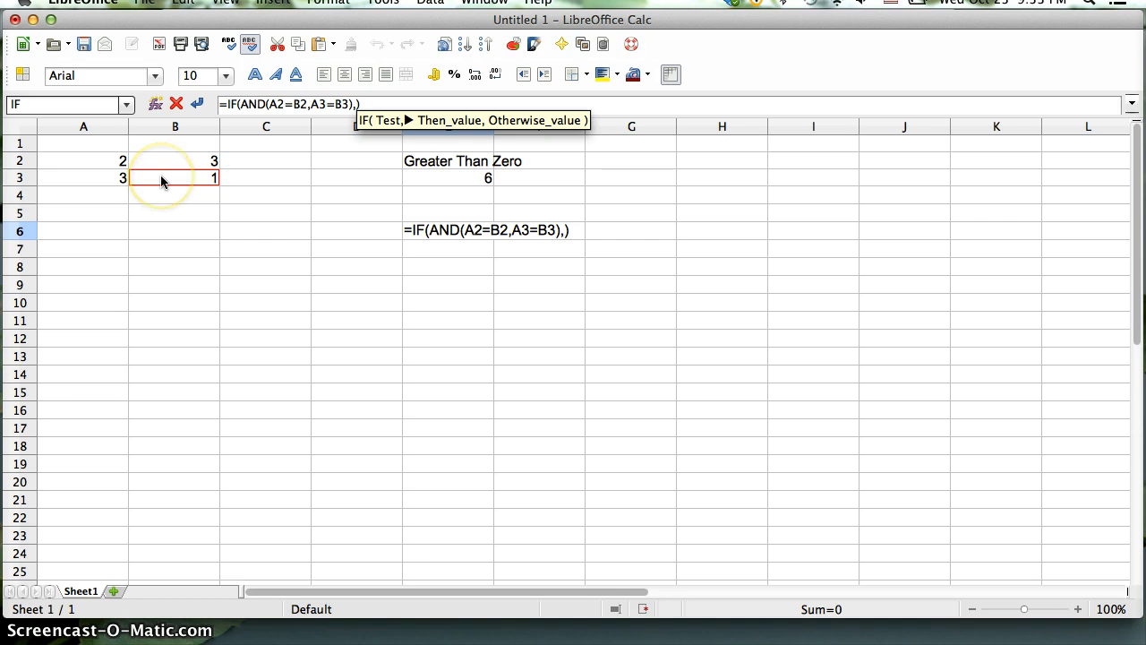
type("\"")
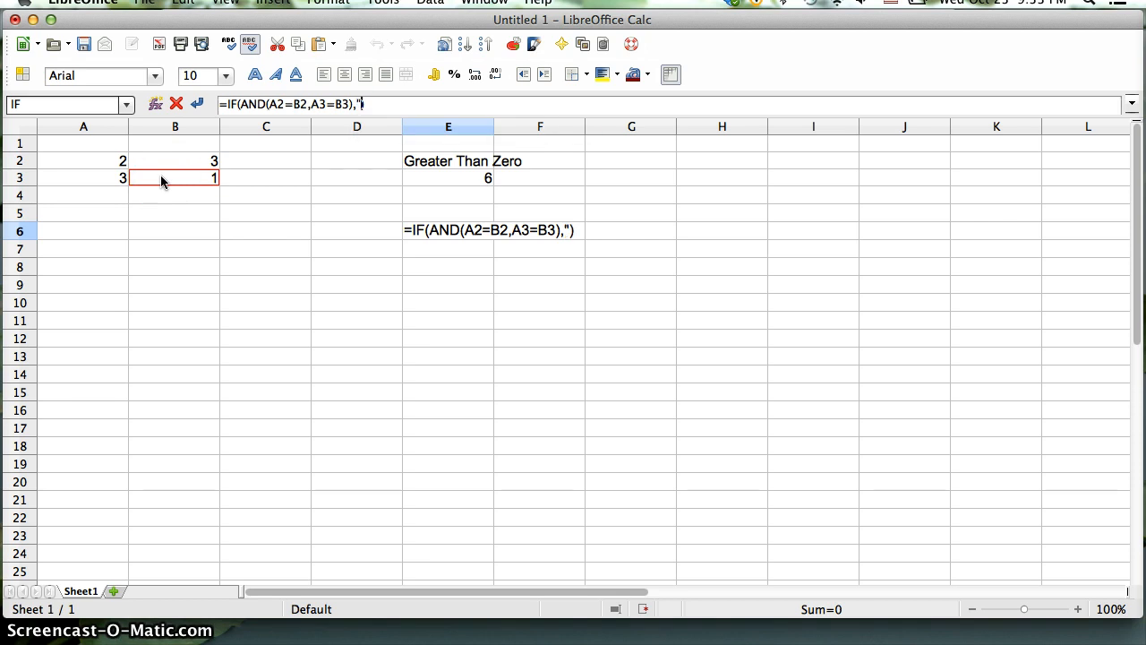
type("Poin")
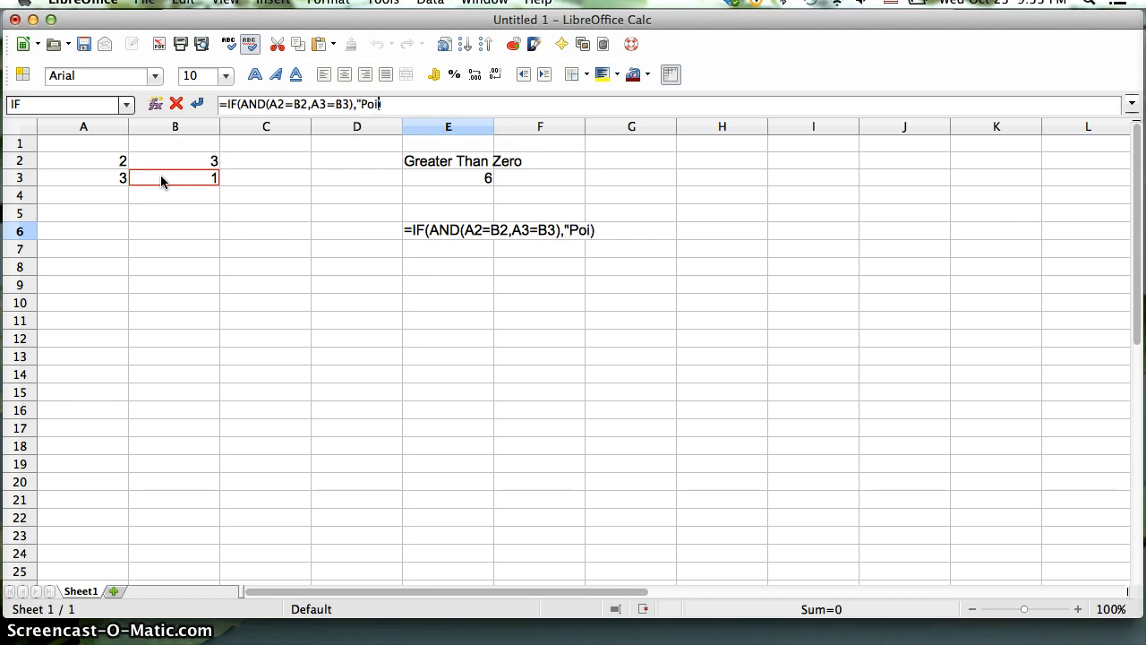
type("ts A")
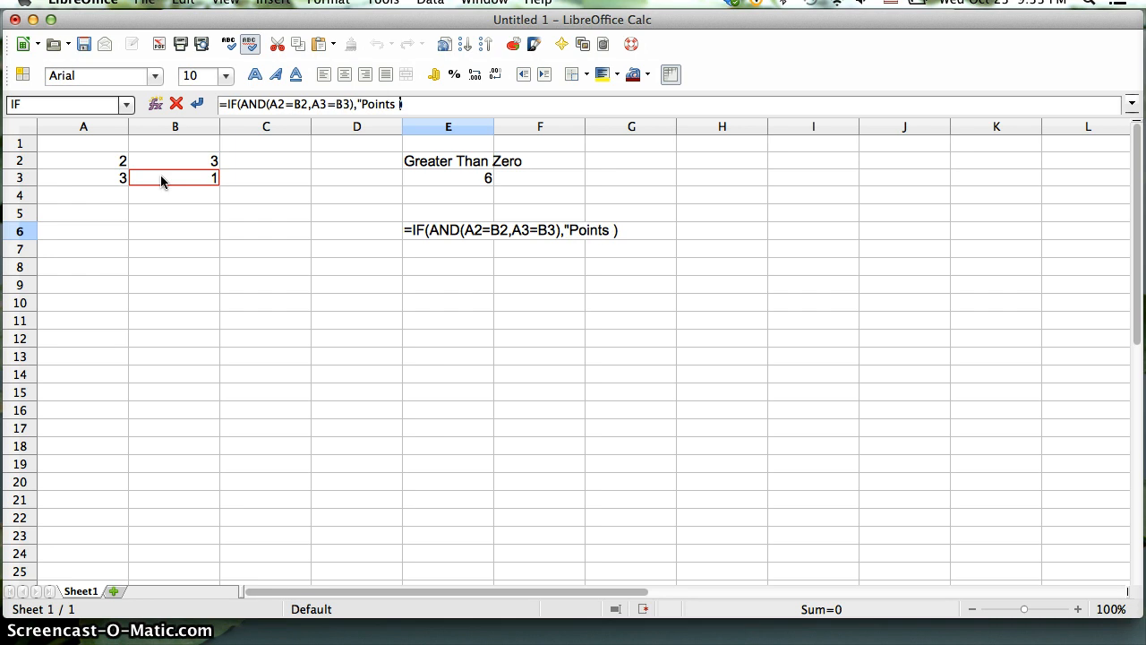
type("re Sa")
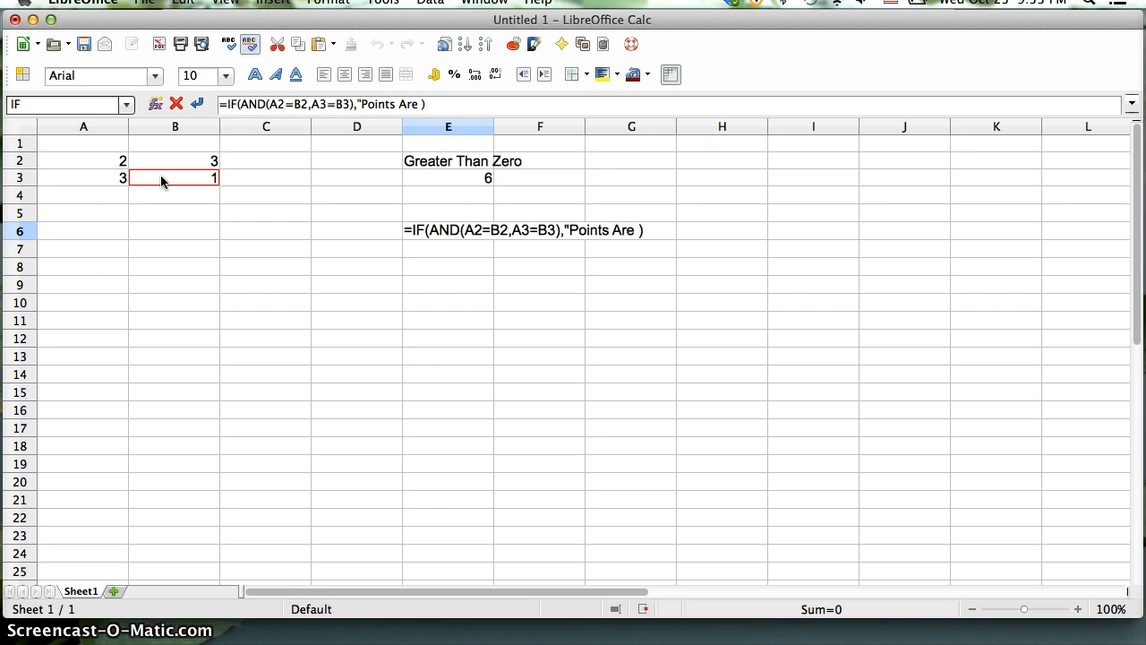
type("me")
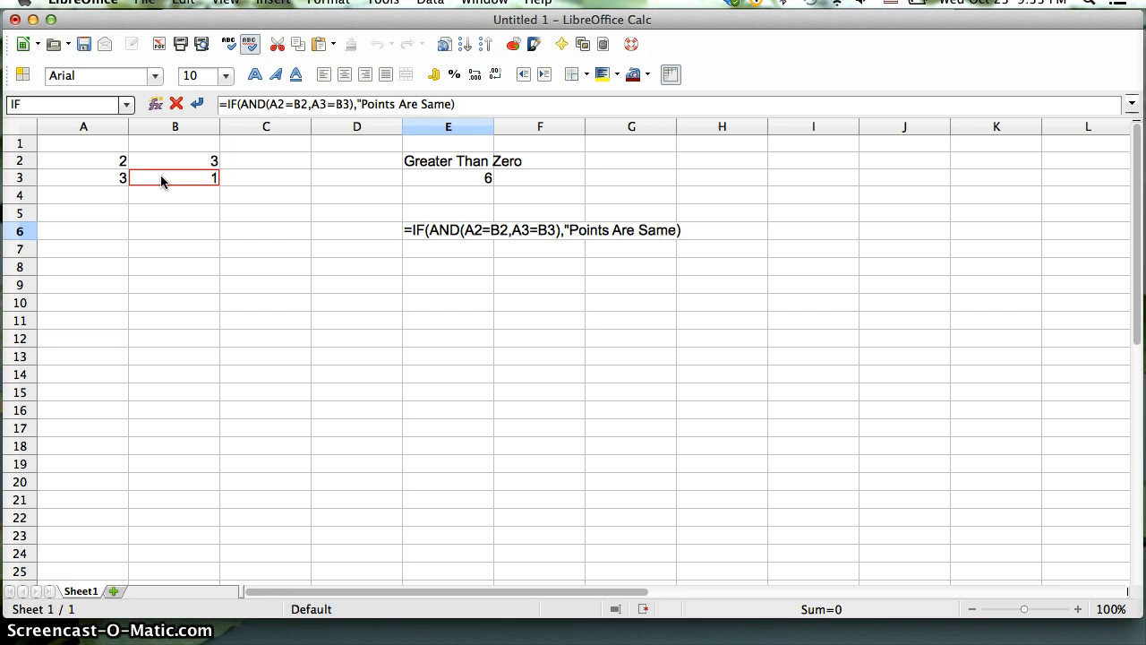
type("\"")
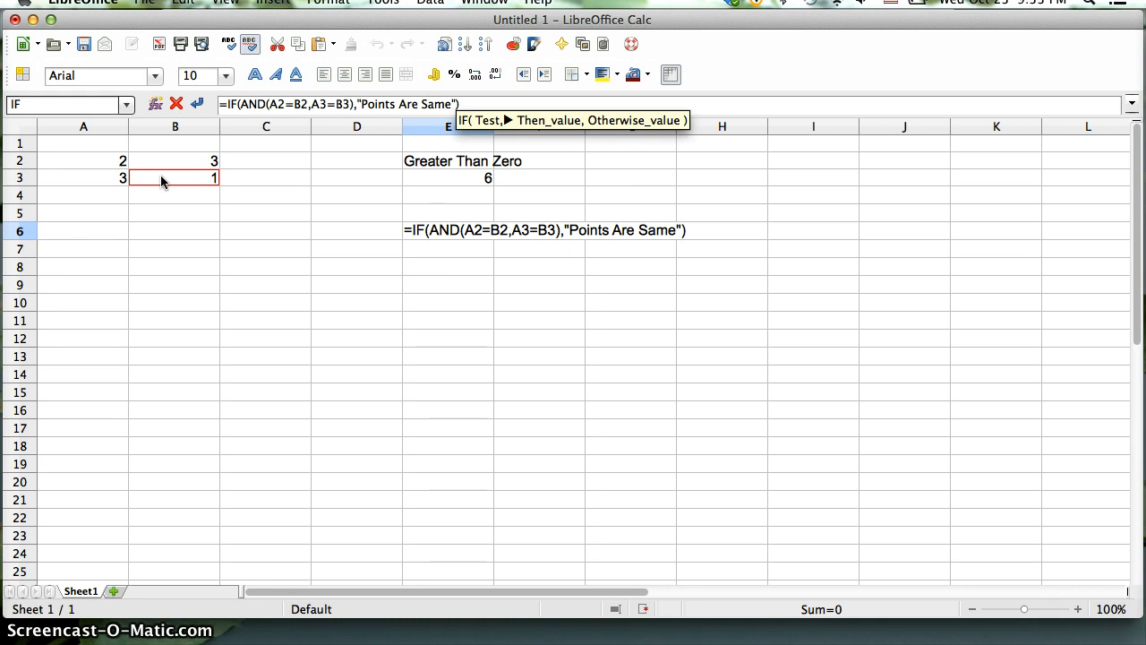
type(")")
key("Return")
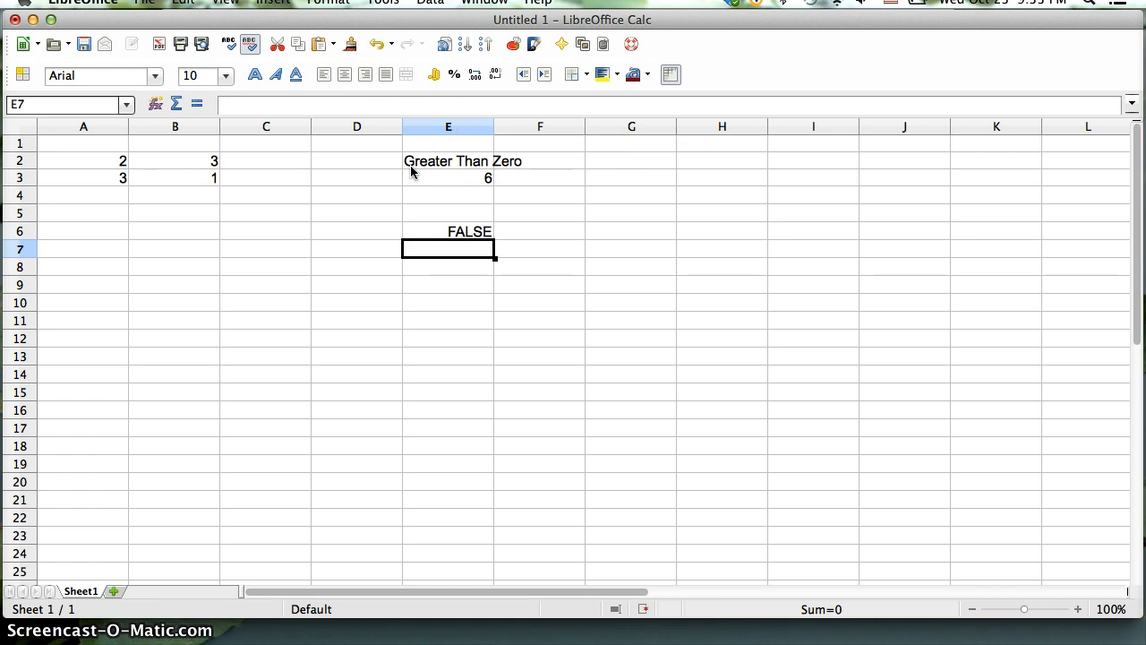
- Add an empty string as the otherwise value in E6, giving =IF(AND(A2=B2,A3=B3),"Points Are Same","")
key("Up")
left_click(454, 106)
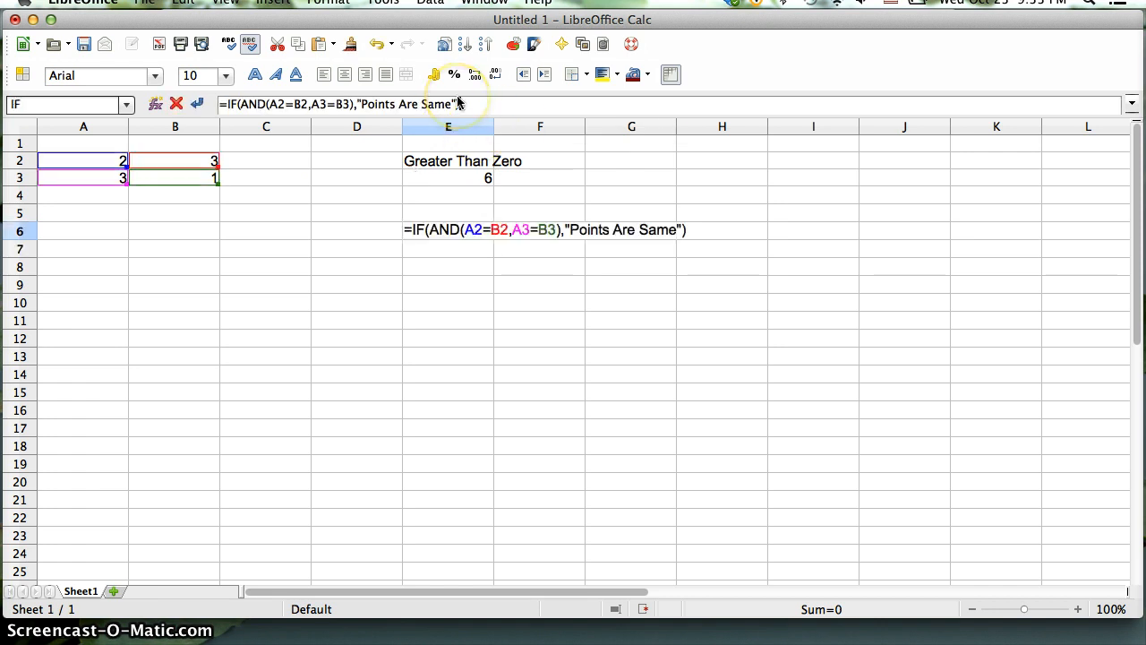
type(",\"\"")
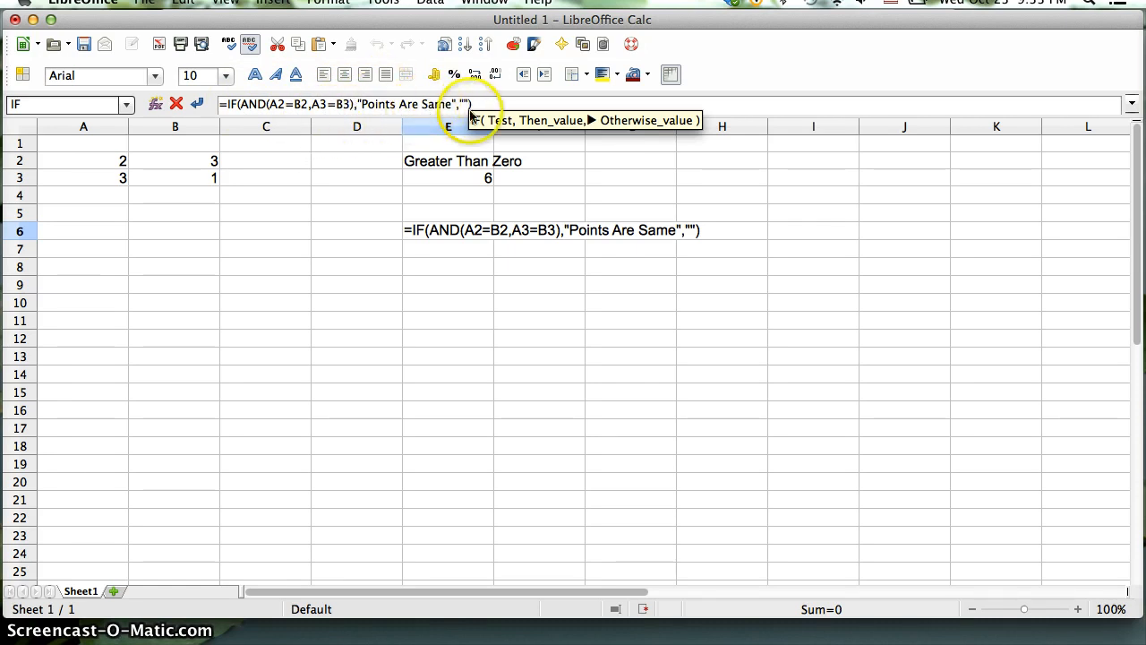
key("Return")
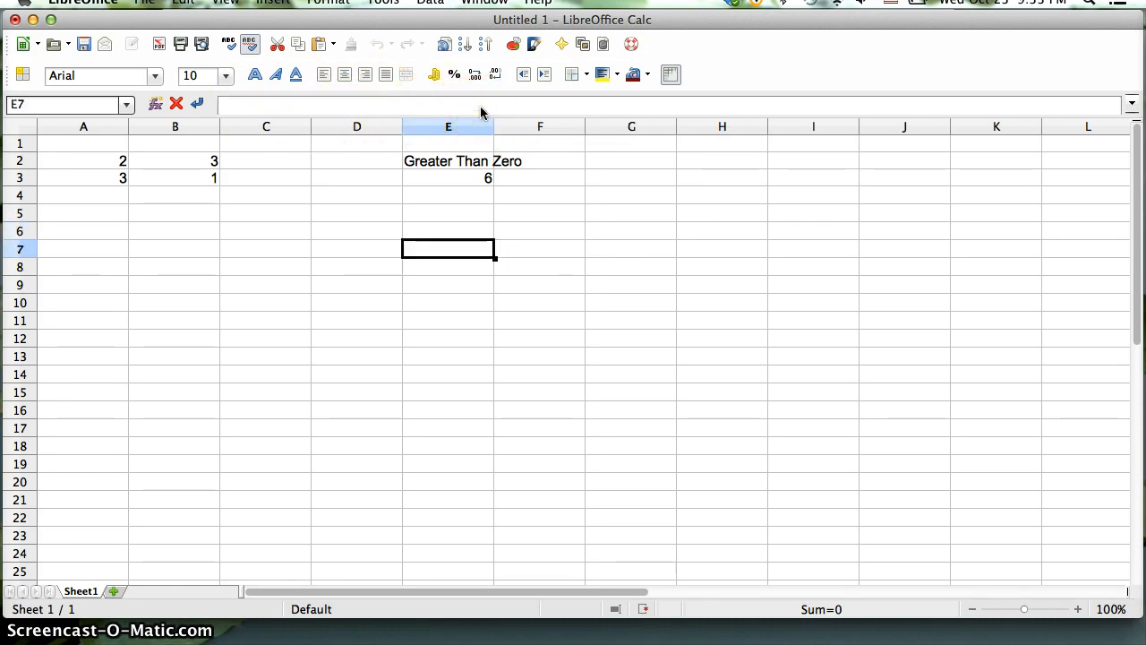
- Test E6's AND formula with matching pairs by setting cell A2 to 3 and cell A3 to 1
key("Up")
key("Up")
key("Up")
key("Left")
key("Left")
key("Left")
key("Left")
key("Up")
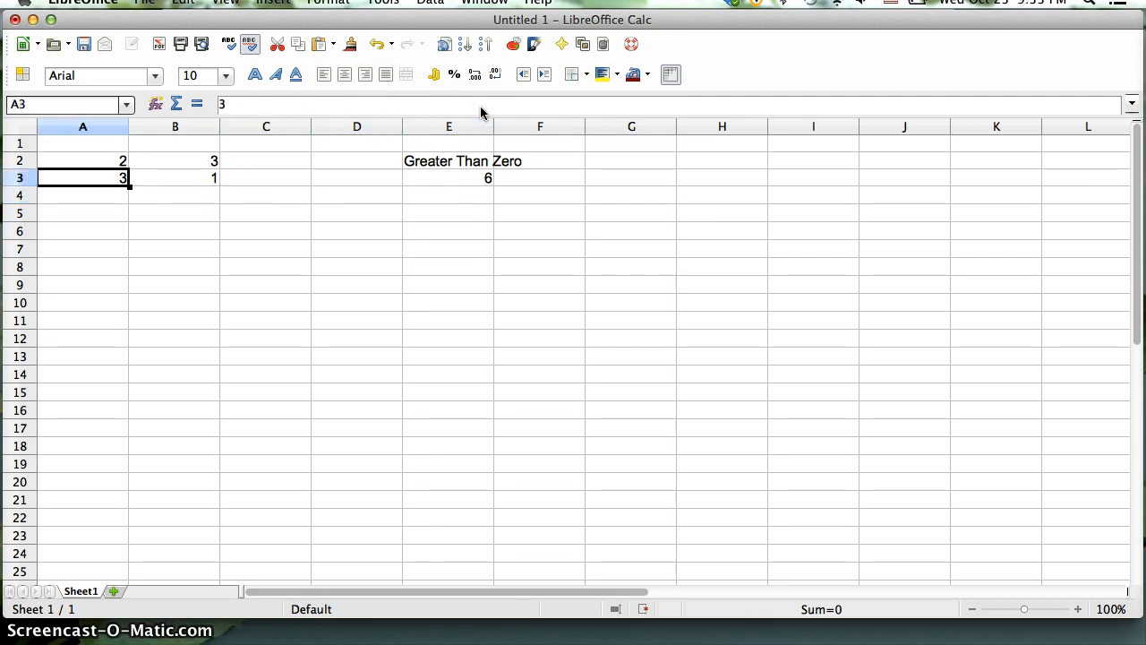
key("Down")
key("Up")
key("Up")
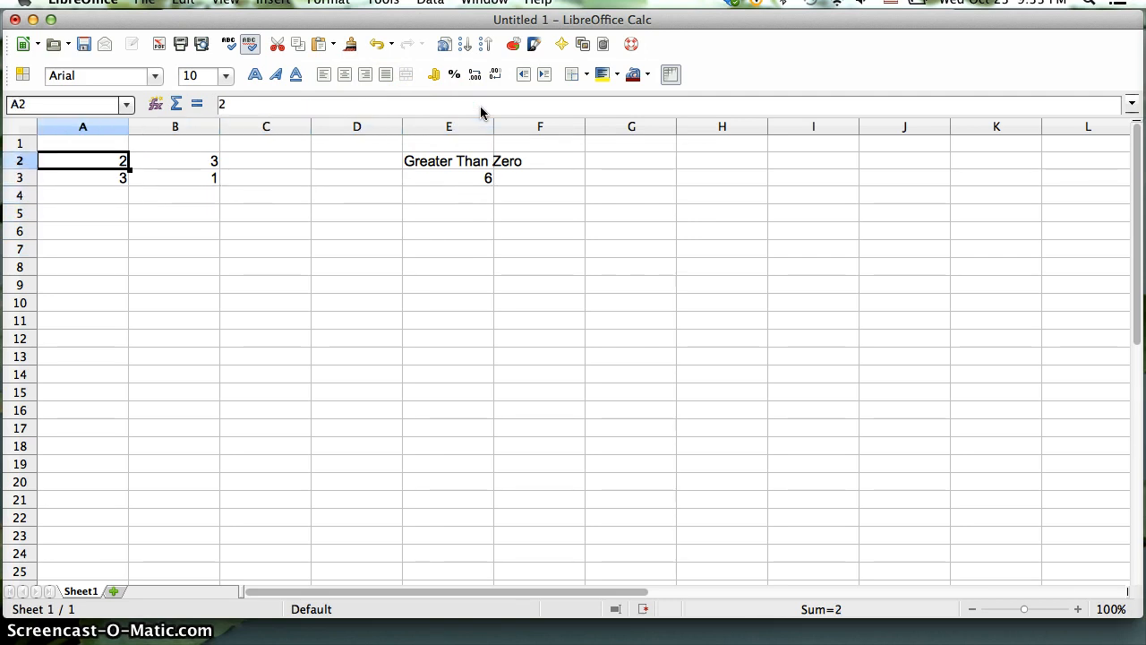
type("3")
key("Return")
type("1")
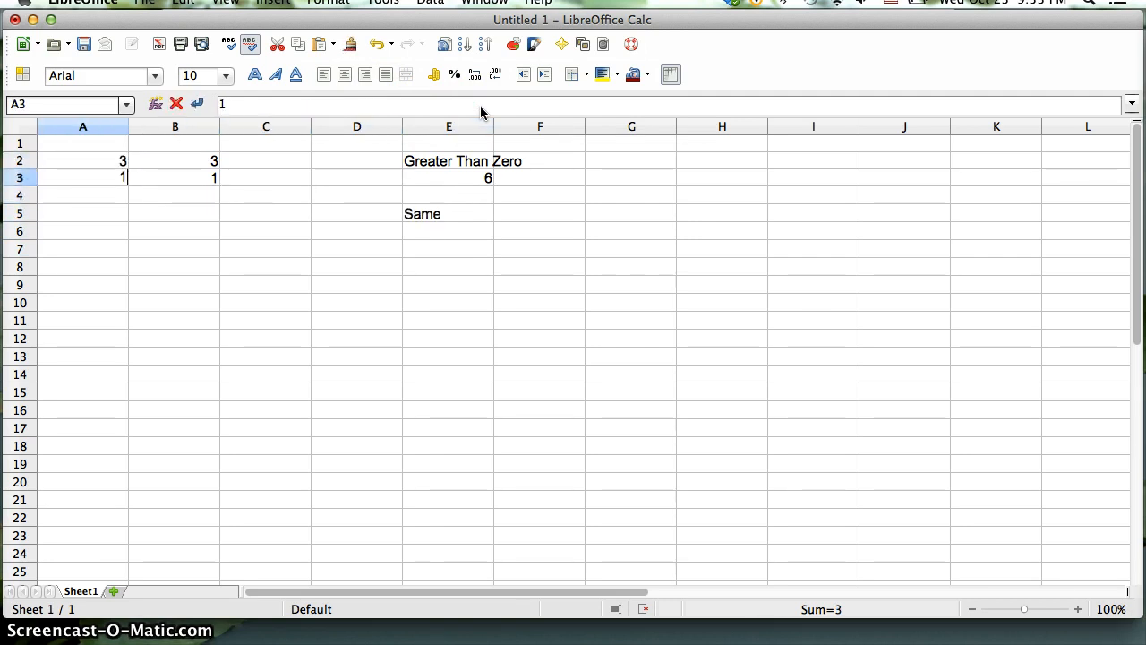
key("Return")
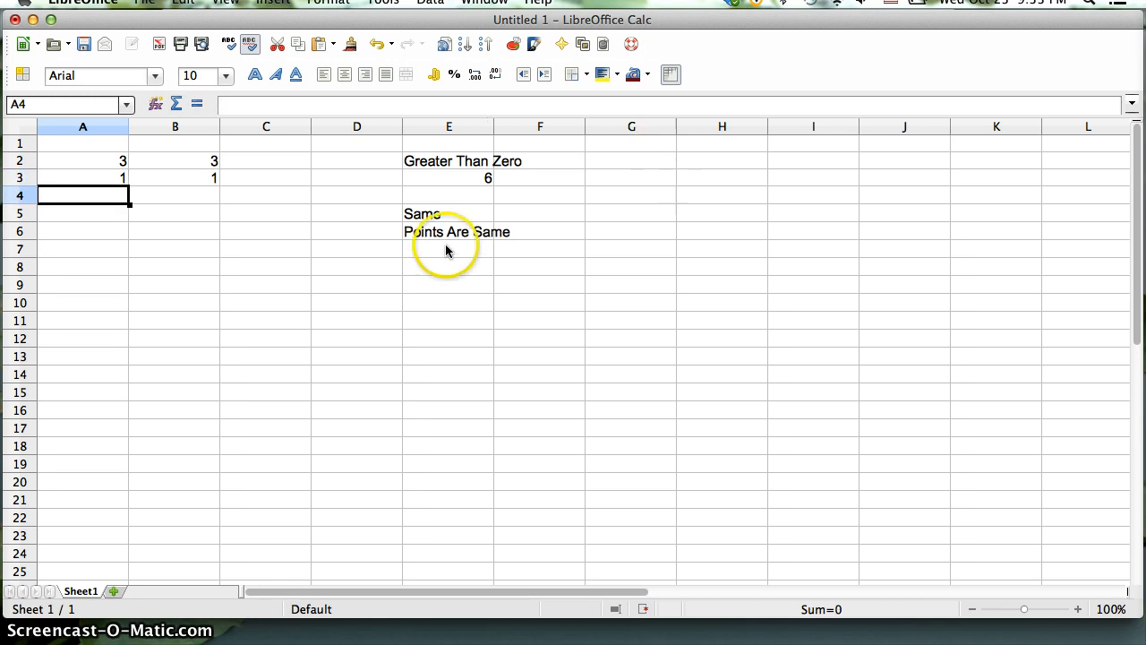